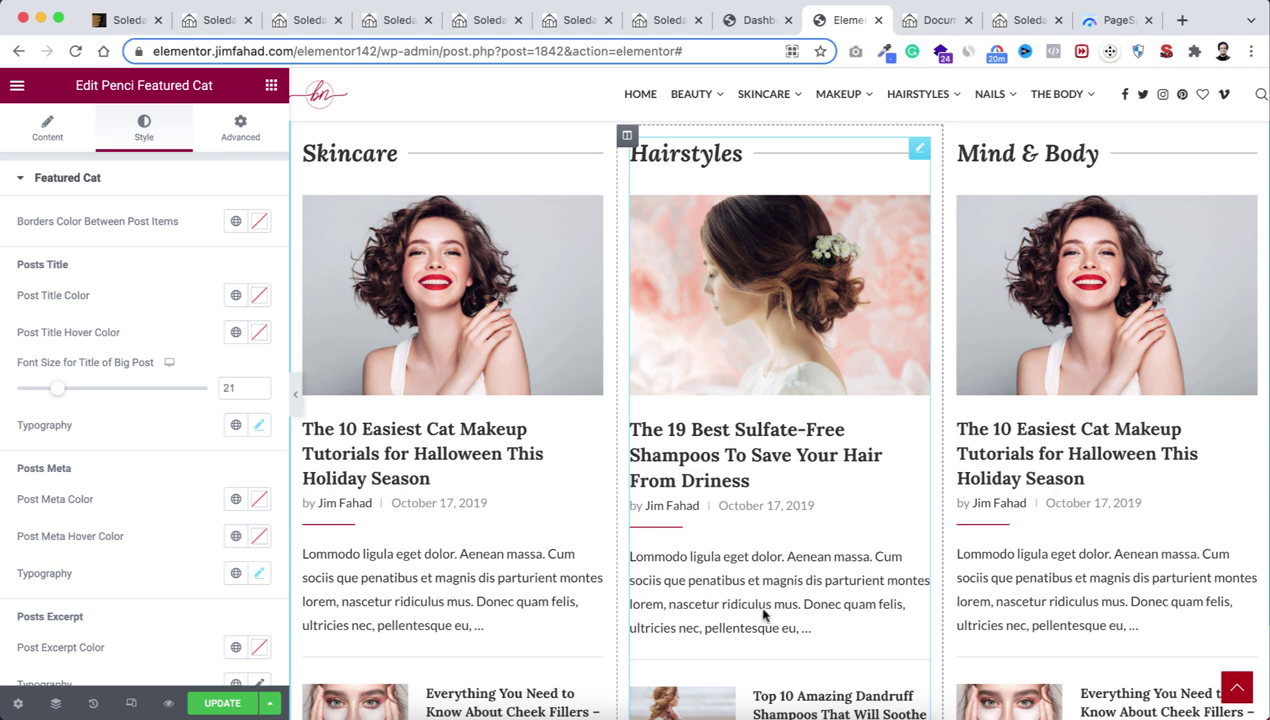
Step: Review the Featured Cat style options for the Hairstyles block, from post title to View All button typography, alongside the page layout
{"action": "scroll", "coordinate": [763, 615], "scroll_direction": "down", "scroll_amount": 5}
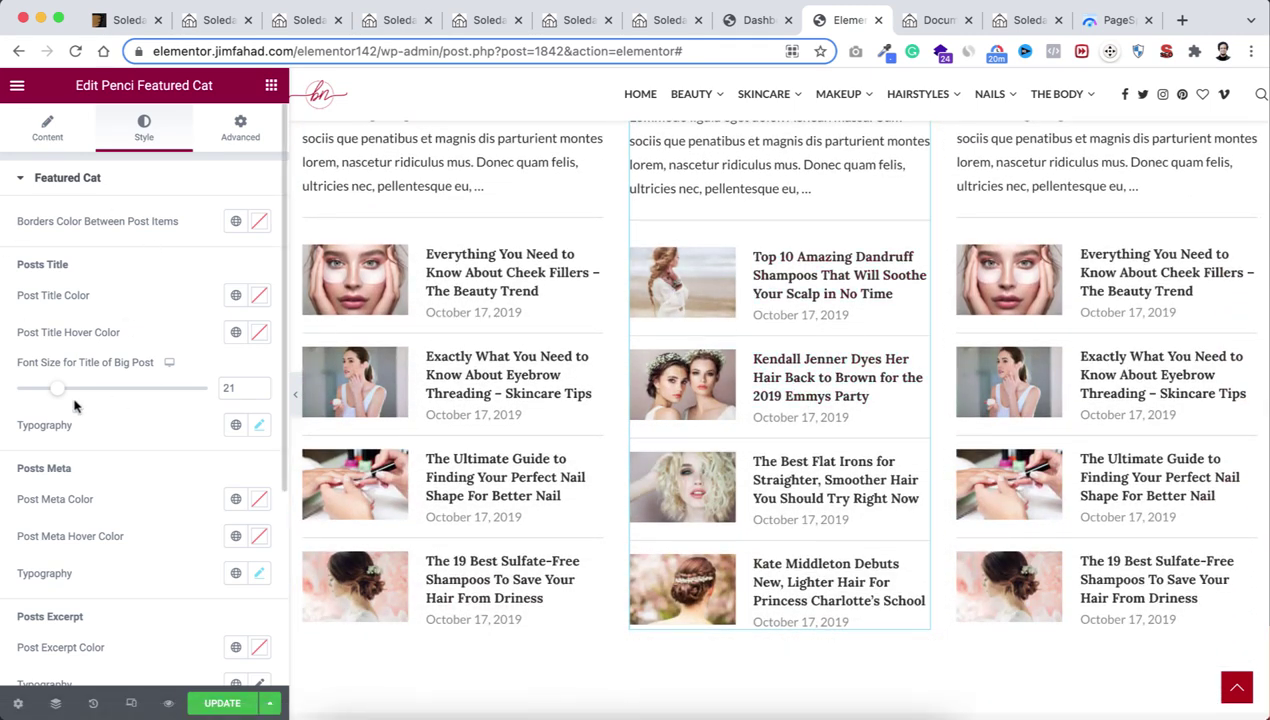
{"action": "scroll", "coordinate": [115, 552], "scroll_direction": "down", "scroll_amount": 5}
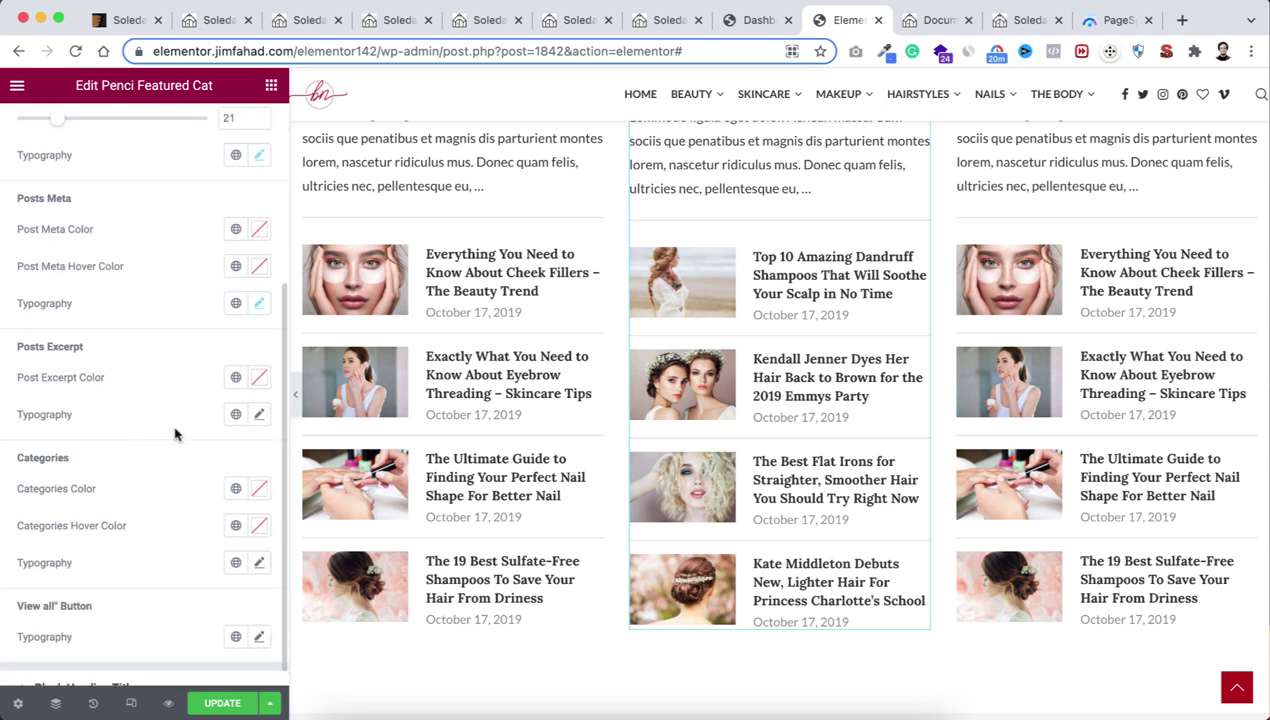
{"action": "scroll", "coordinate": [168, 510], "scroll_direction": "up", "scroll_amount": 5}
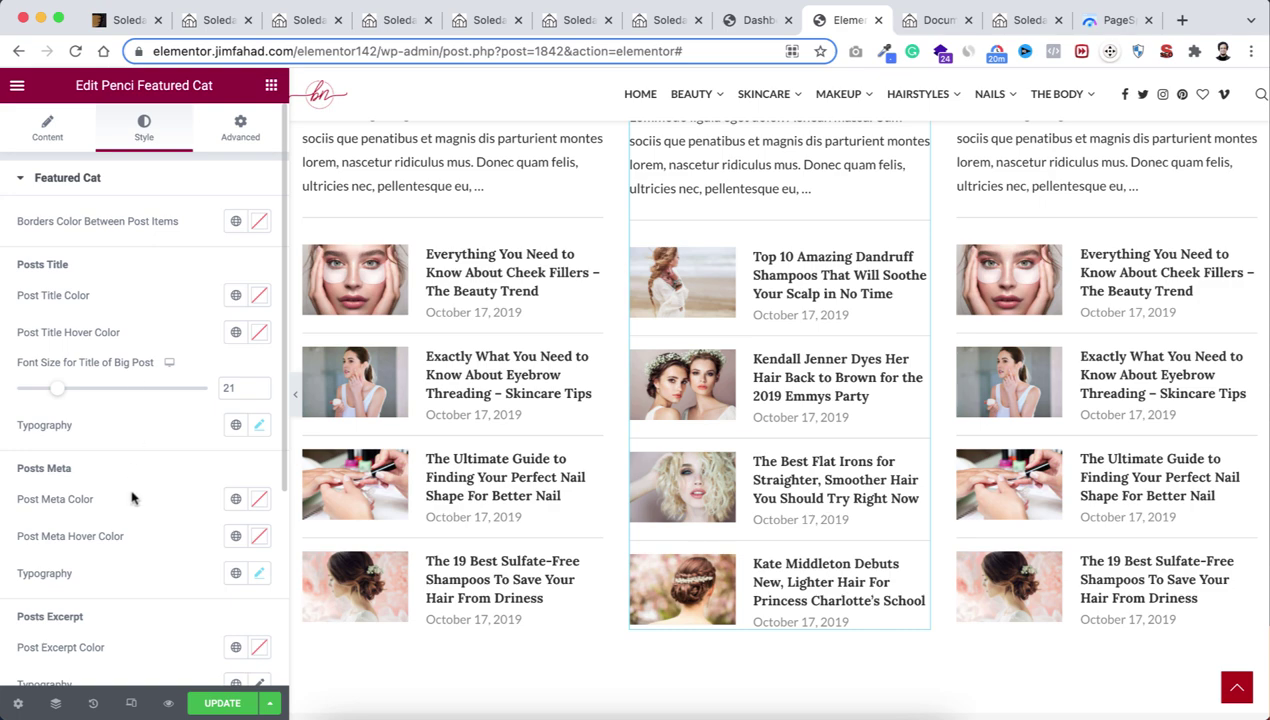
{"action": "scroll", "coordinate": [133, 497], "scroll_direction": "down", "scroll_amount": 5}
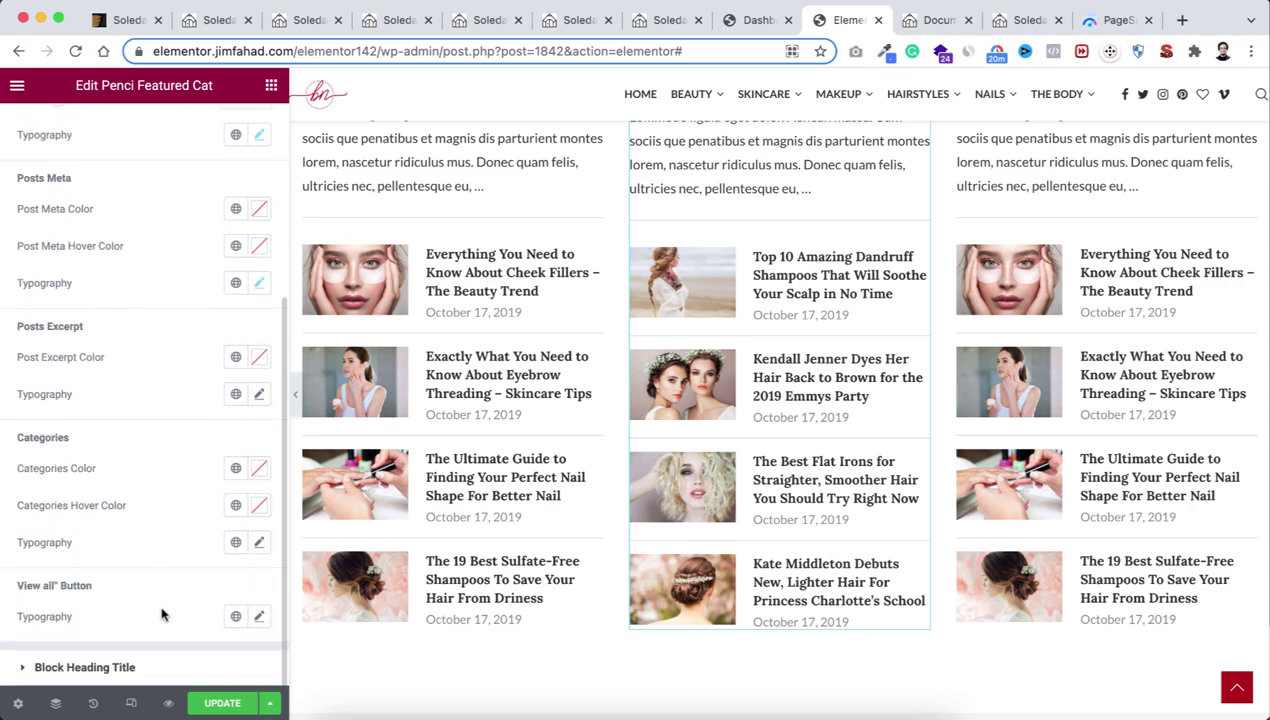
{"action": "scroll", "coordinate": [800, 320], "scroll_direction": "up", "scroll_amount": 5}
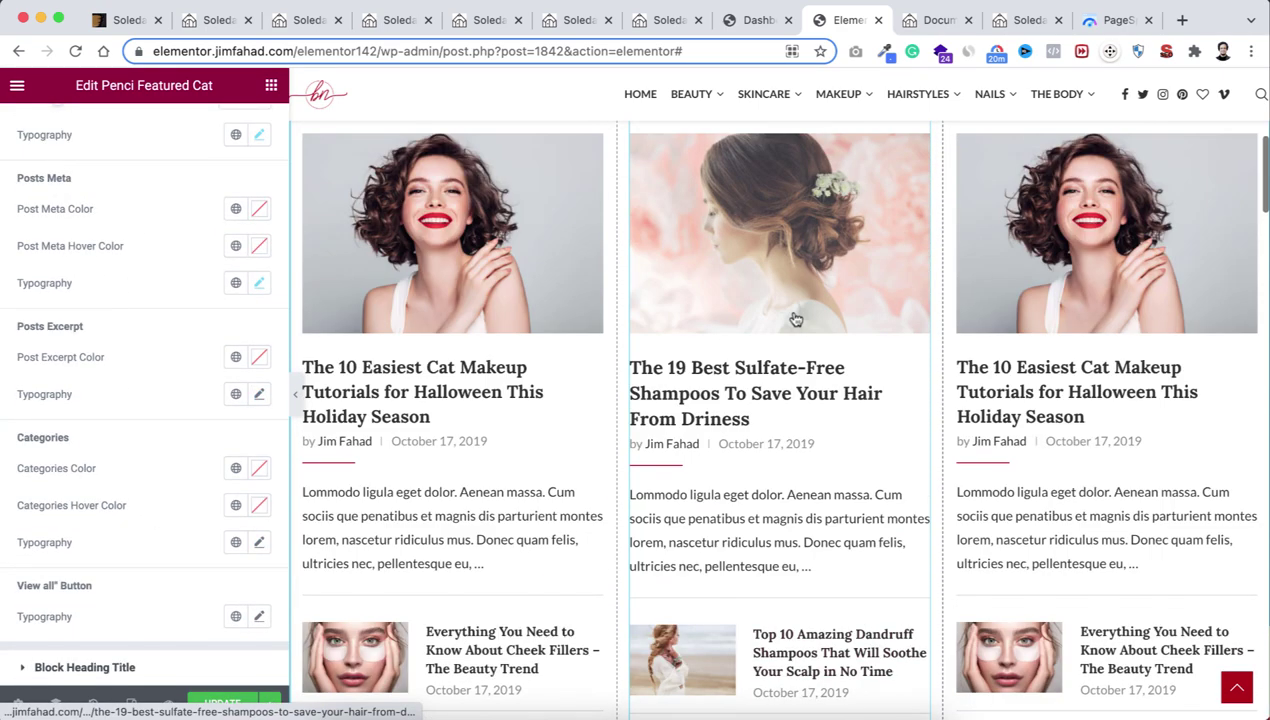
{"action": "scroll", "coordinate": [796, 319], "scroll_direction": "up", "scroll_amount": 7}
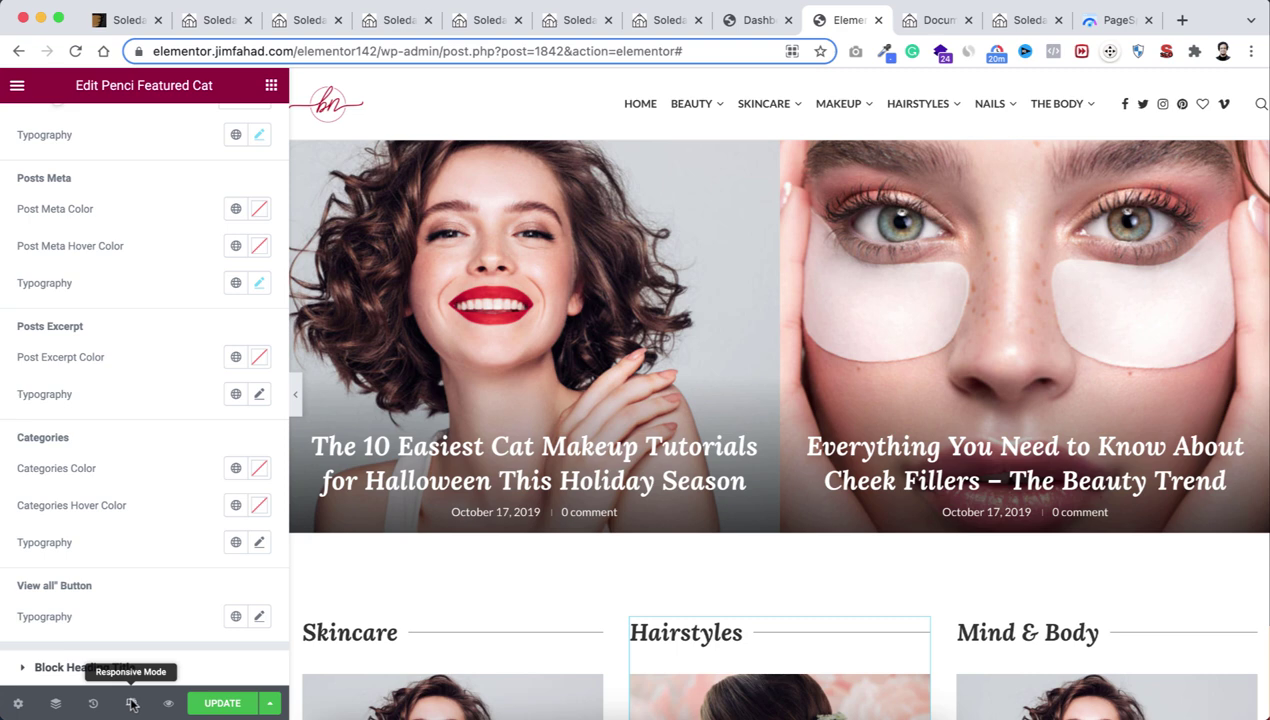
Step: Preview the page in responsive mobile view and examine the category sections from Hairstyles through Nail Beauty Guide
{"action": "left_click", "coordinate": [131, 703]}
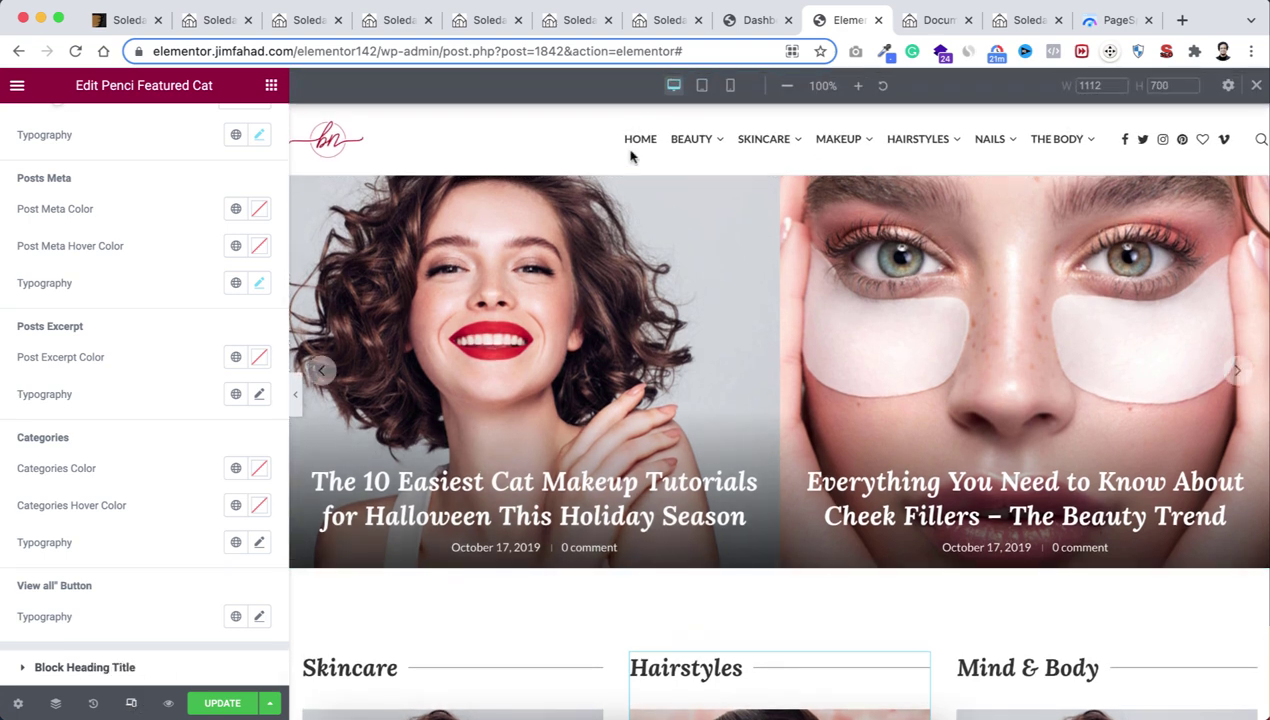
{"action": "left_click", "coordinate": [731, 87]}
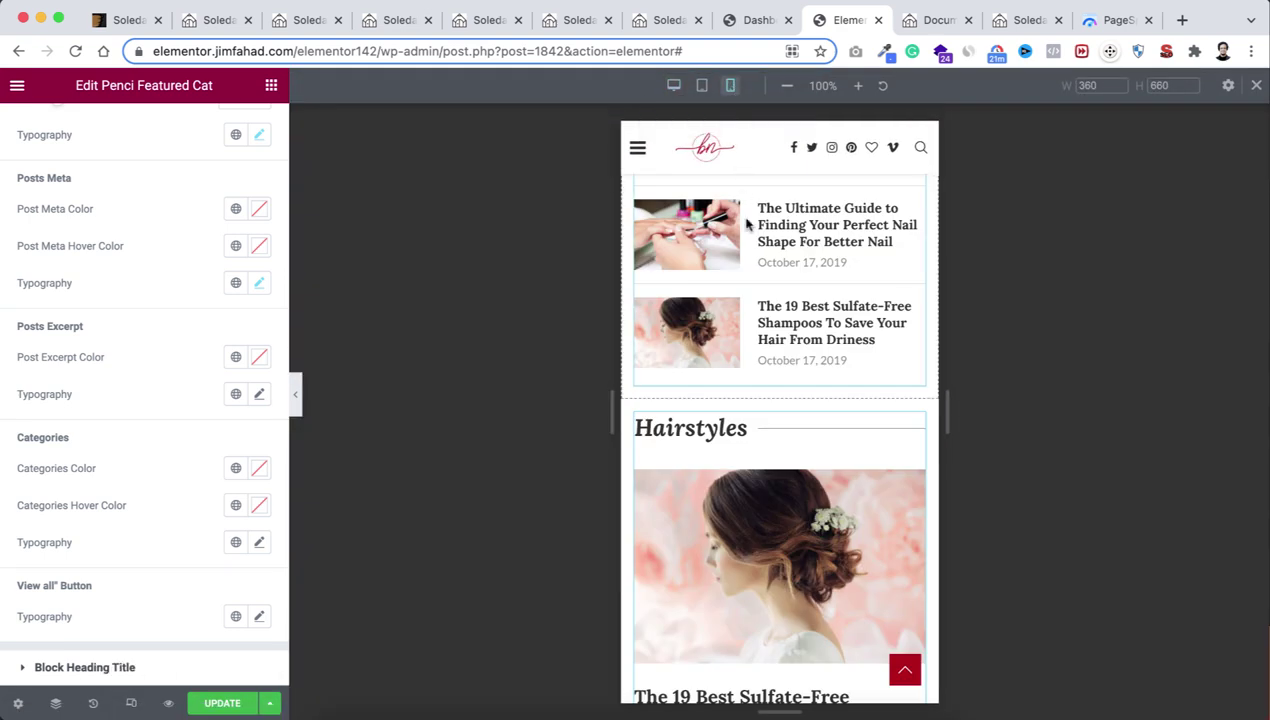
{"action": "scroll", "coordinate": [755, 293], "scroll_direction": "up", "scroll_amount": 5}
{"action": "scroll", "coordinate": [756, 295], "scroll_direction": "down", "scroll_amount": 15}
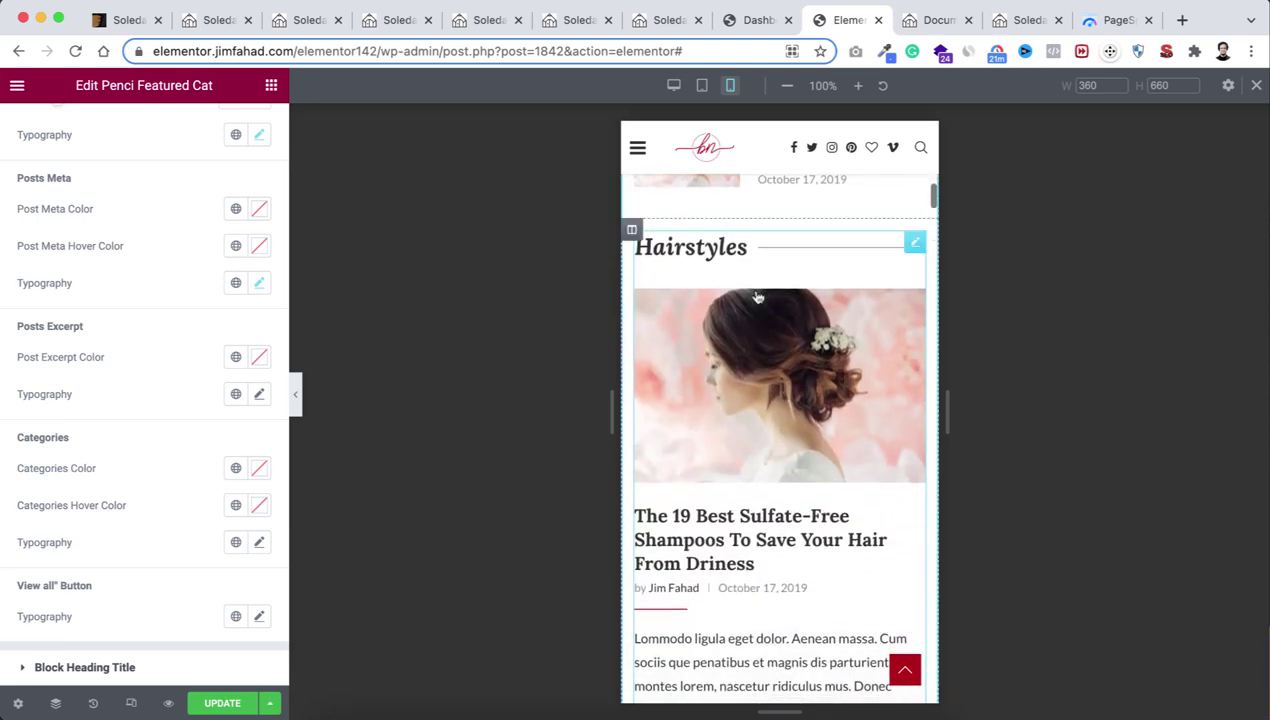
{"action": "scroll", "coordinate": [758, 297], "scroll_direction": "down", "scroll_amount": 6}
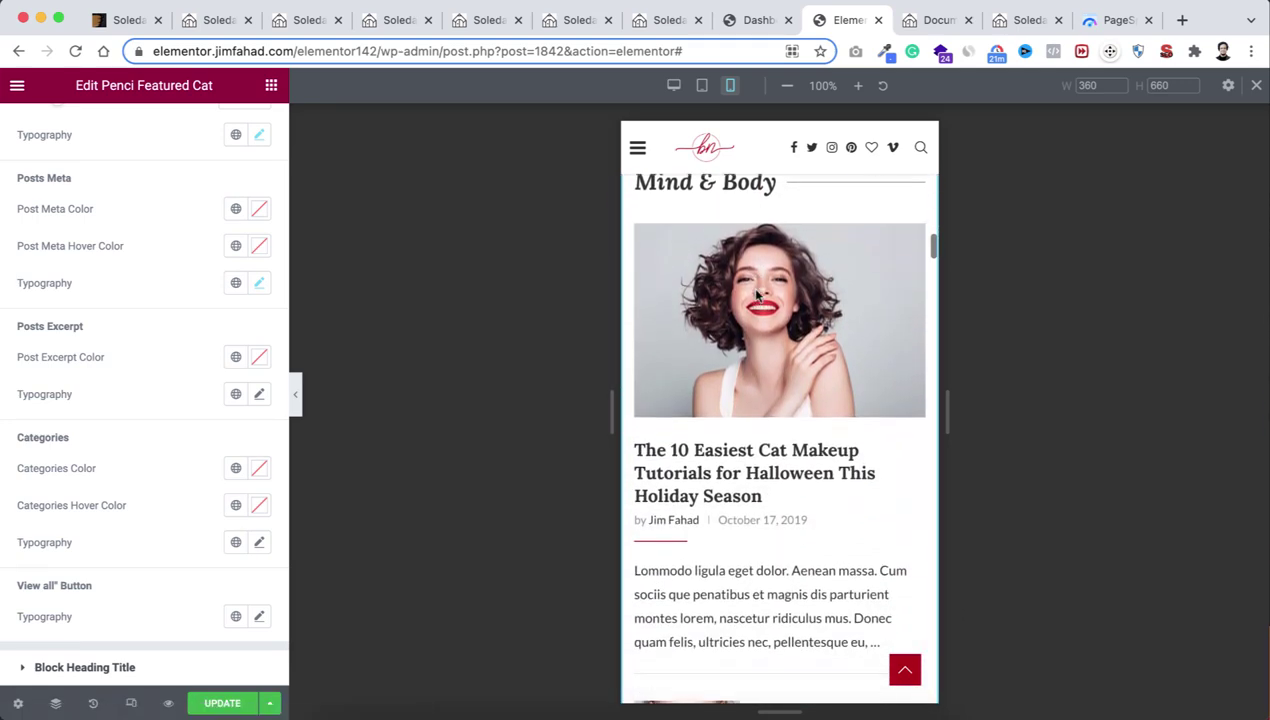
{"action": "scroll", "coordinate": [786, 412], "scroll_direction": "down", "scroll_amount": 10}
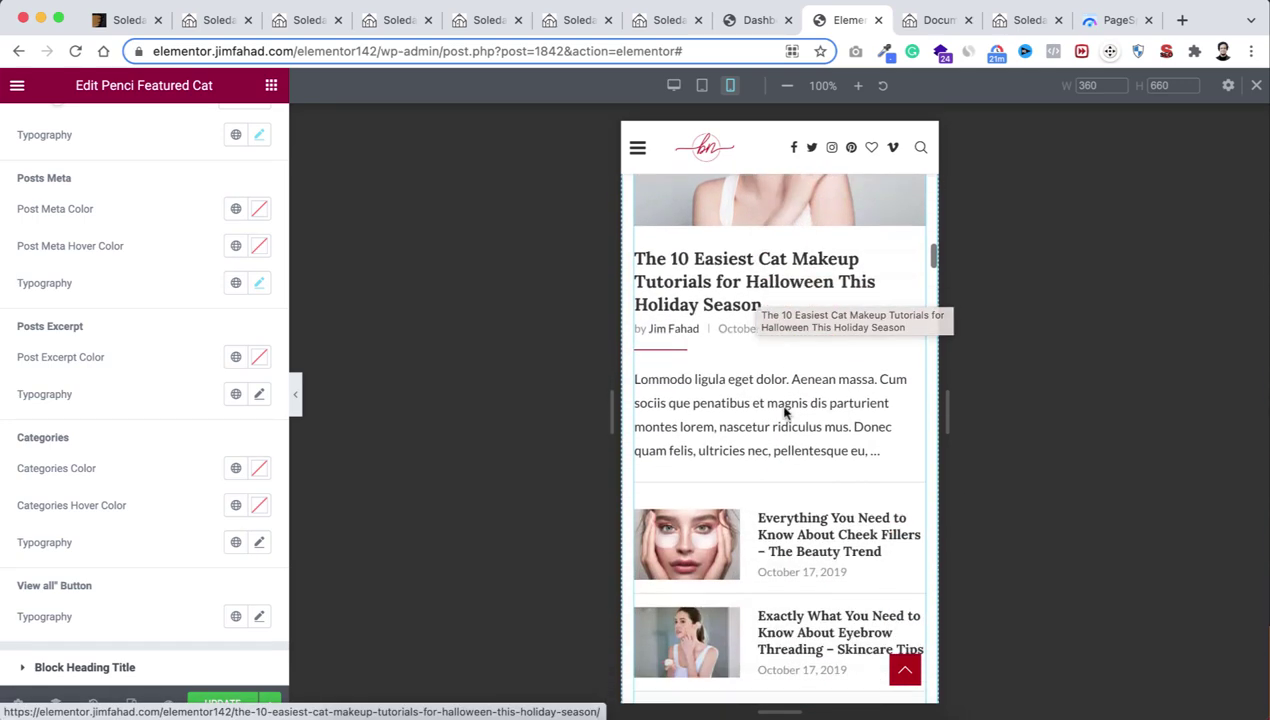
{"action": "scroll", "coordinate": [786, 412], "scroll_direction": "down", "scroll_amount": 3}
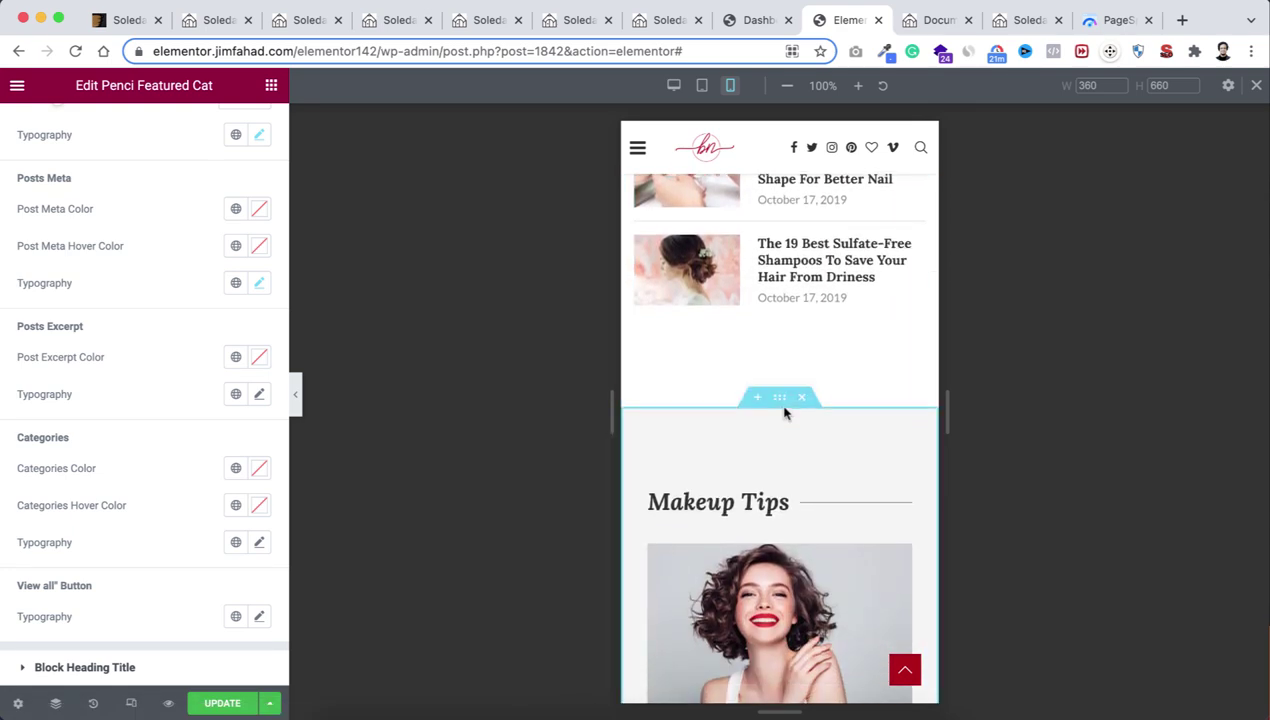
{"action": "scroll", "coordinate": [784, 455], "scroll_direction": "down", "scroll_amount": 20}
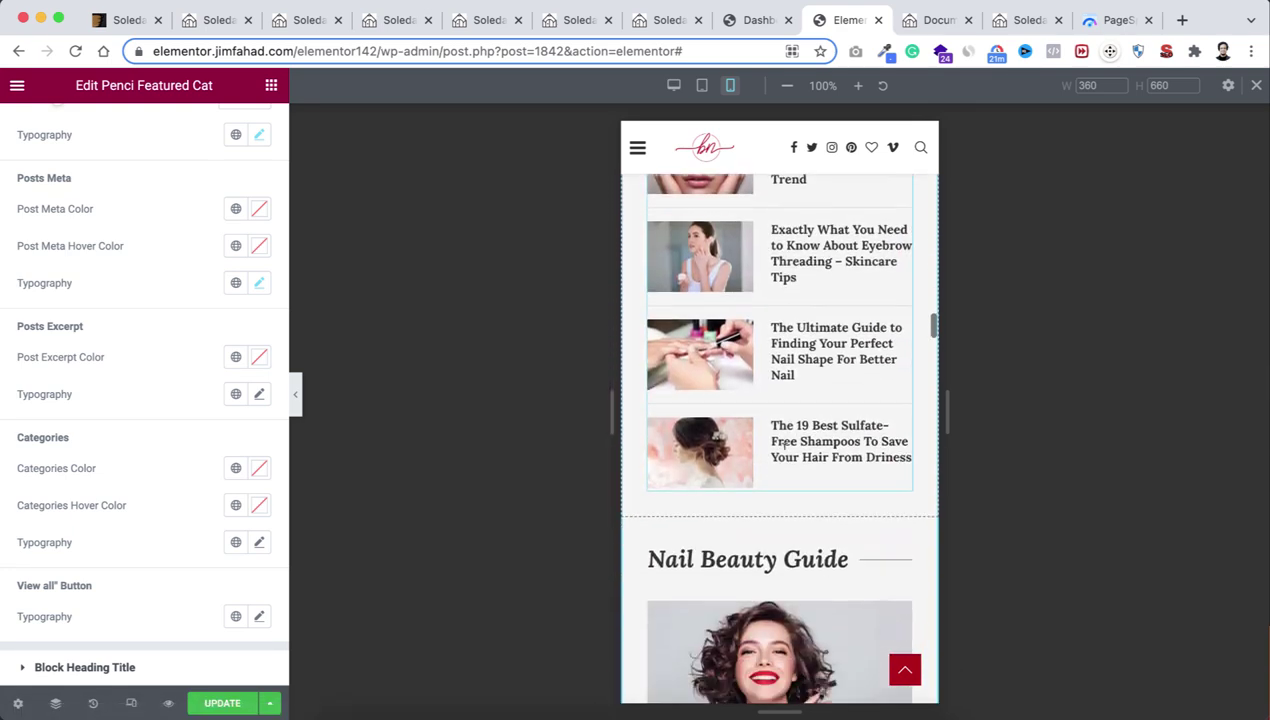
{"action": "scroll", "coordinate": [784, 455], "scroll_direction": "down", "scroll_amount": 15}
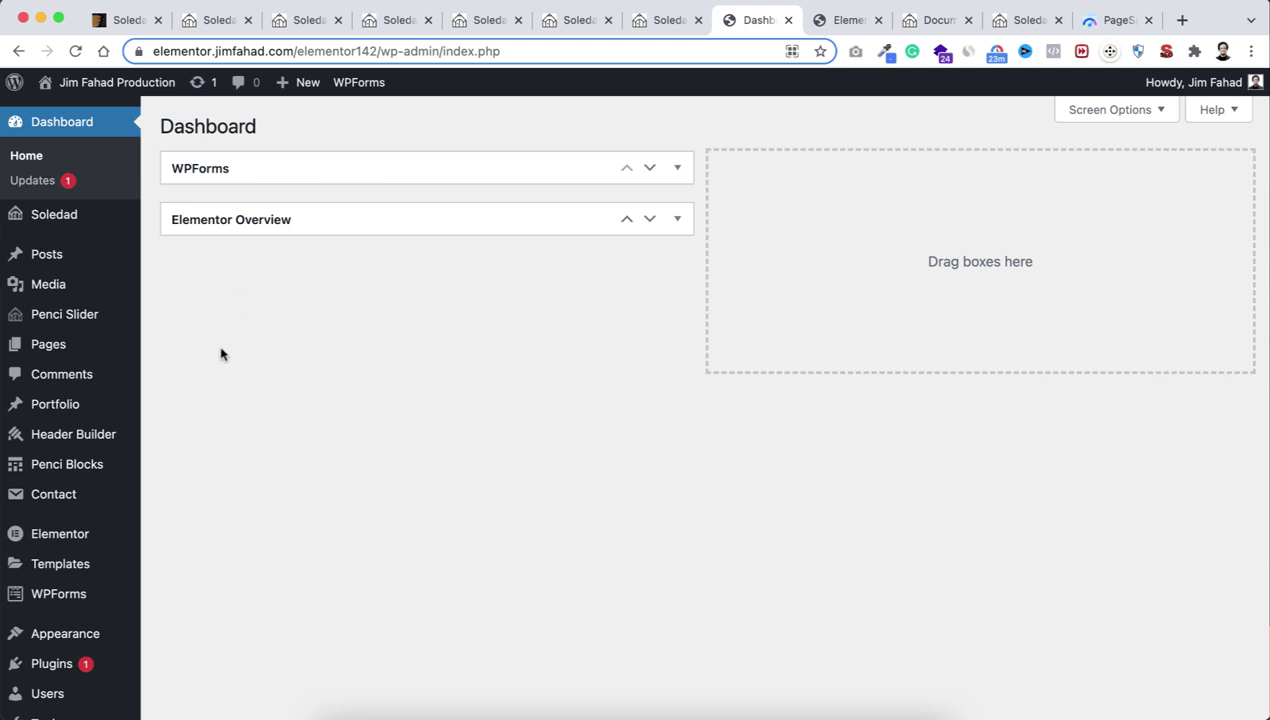
Step: Start a new header in the WordPress dashboard's Header Builder and look through the pre-built header designs available for import
{"action": "mouse_move", "coordinate": [88, 437]}
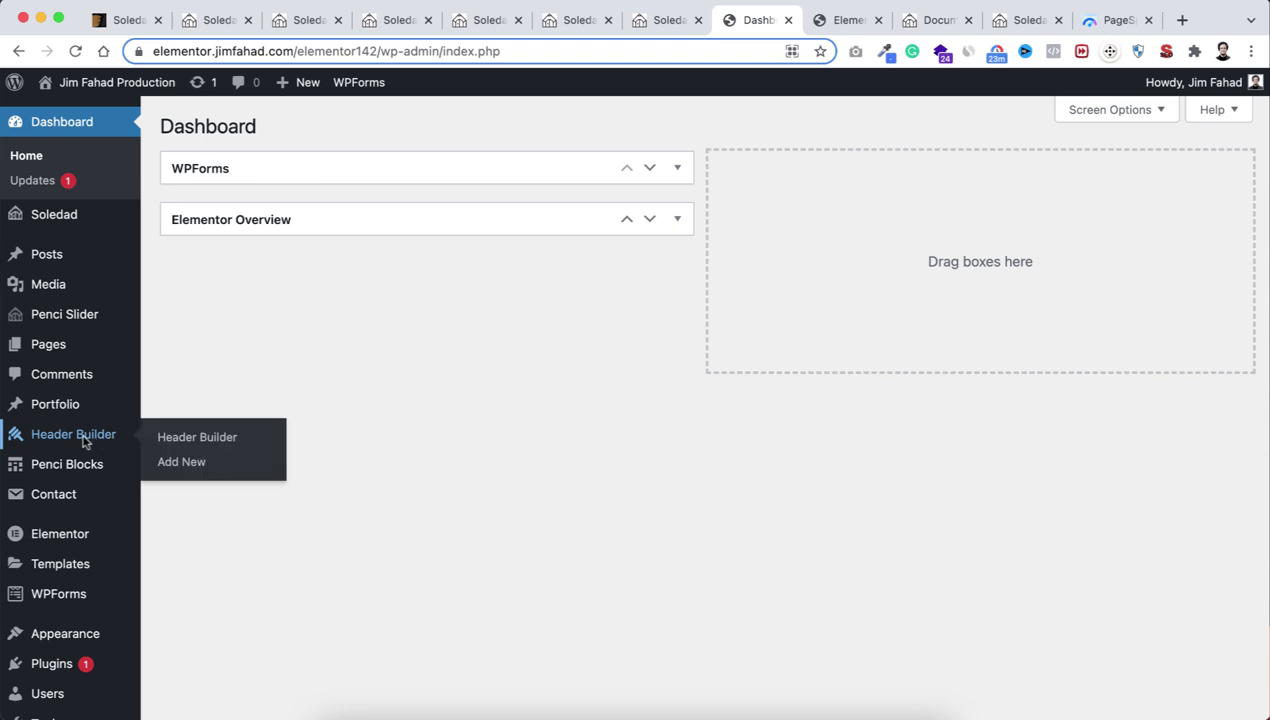
{"action": "left_click", "coordinate": [182, 463]}
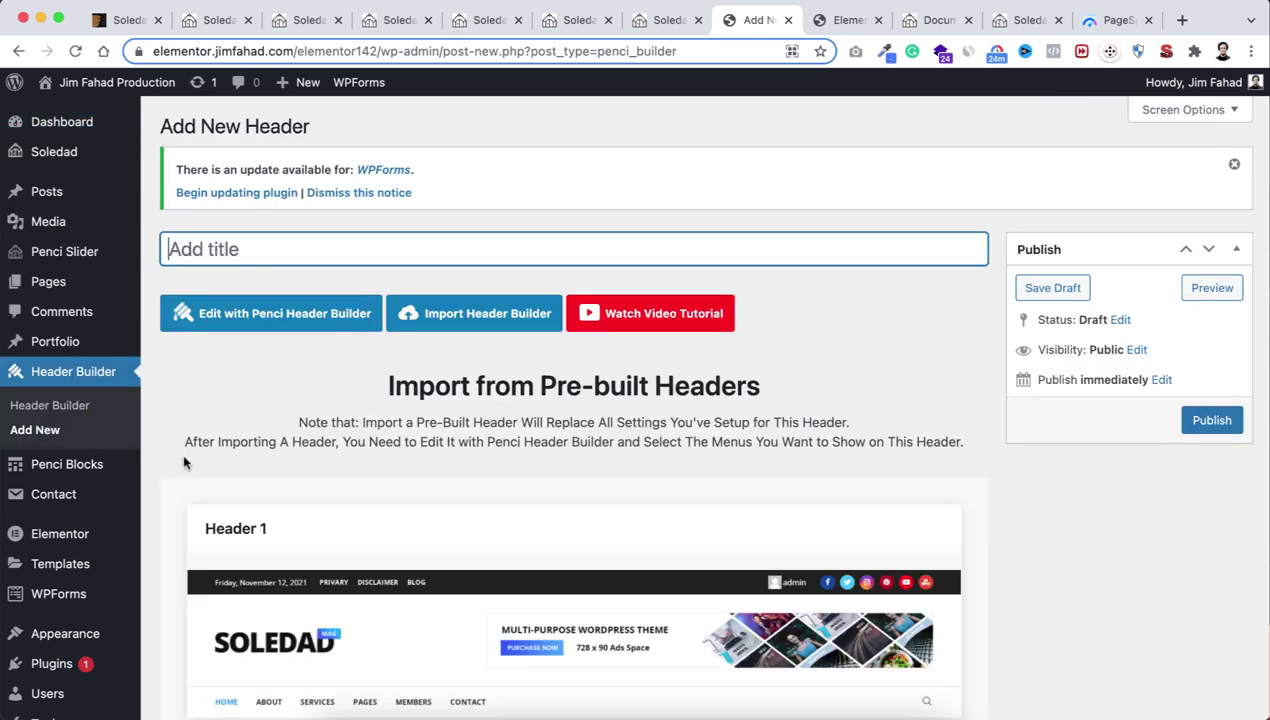
{"action": "scroll", "coordinate": [557, 445], "scroll_direction": "down", "scroll_amount": 10}
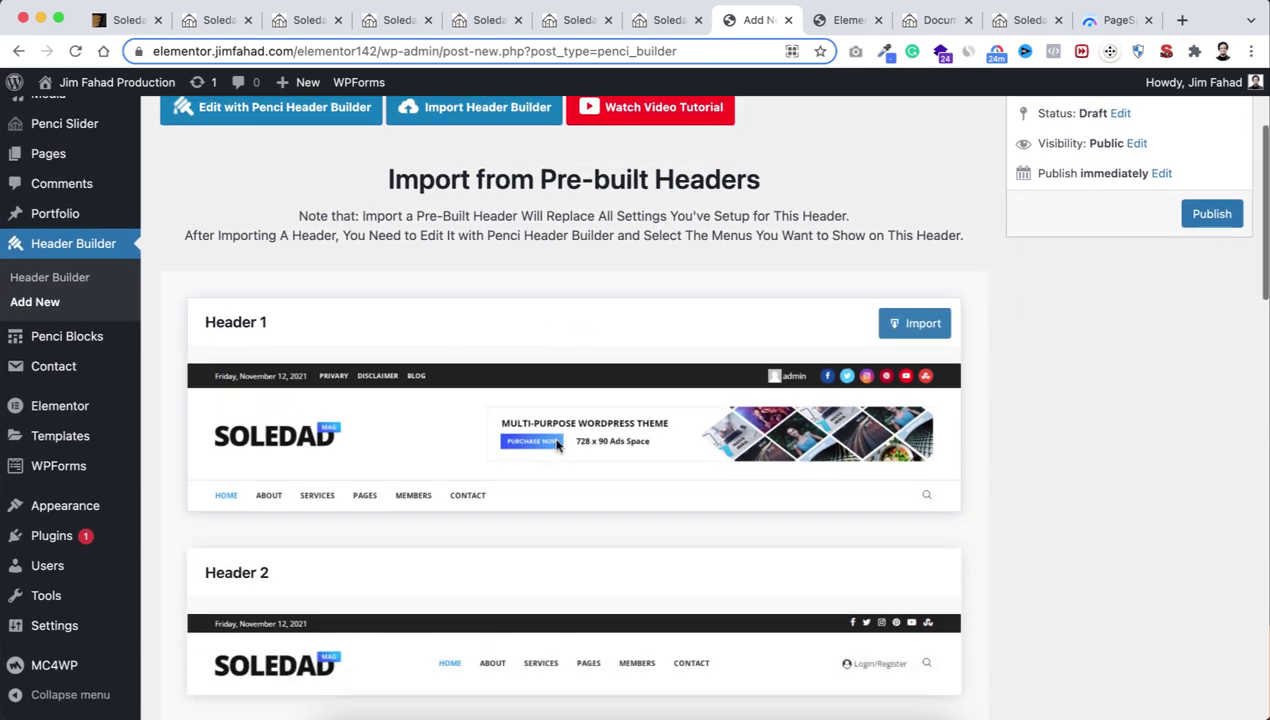
{"action": "scroll", "coordinate": [551, 493], "scroll_direction": "down", "scroll_amount": 2}
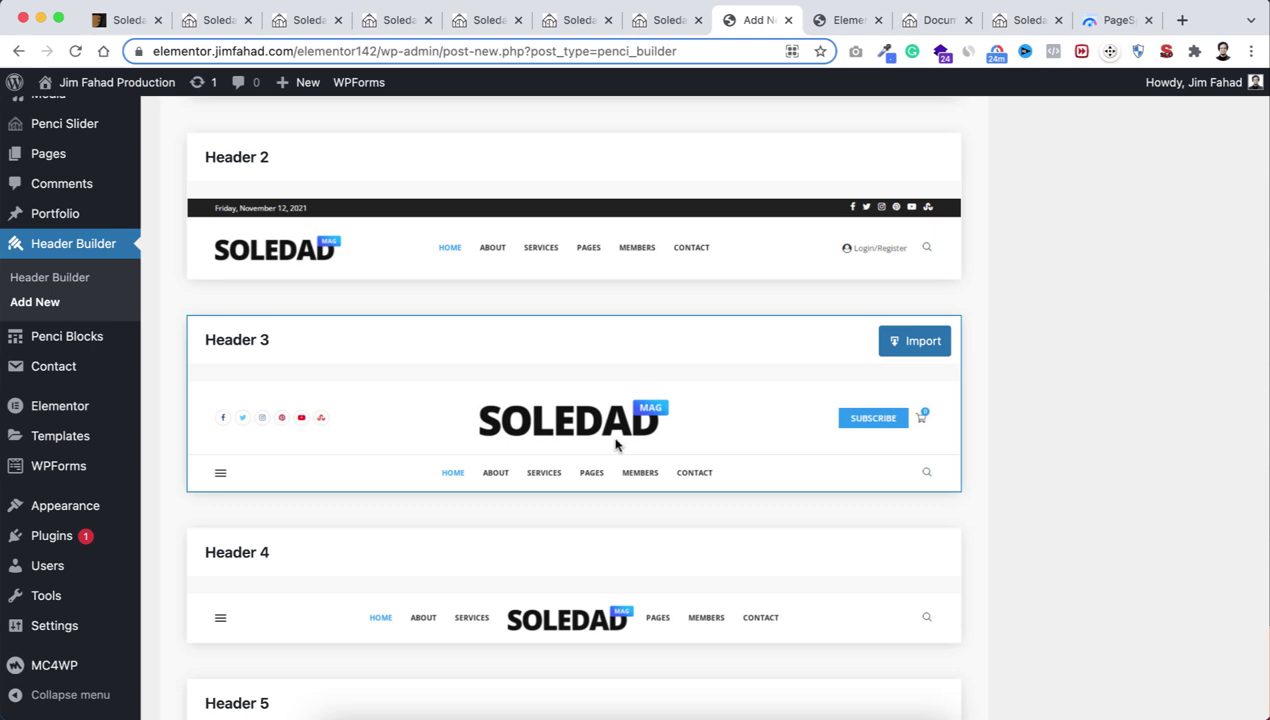
{"action": "scroll", "coordinate": [598, 345], "scroll_direction": "up", "scroll_amount": 7}
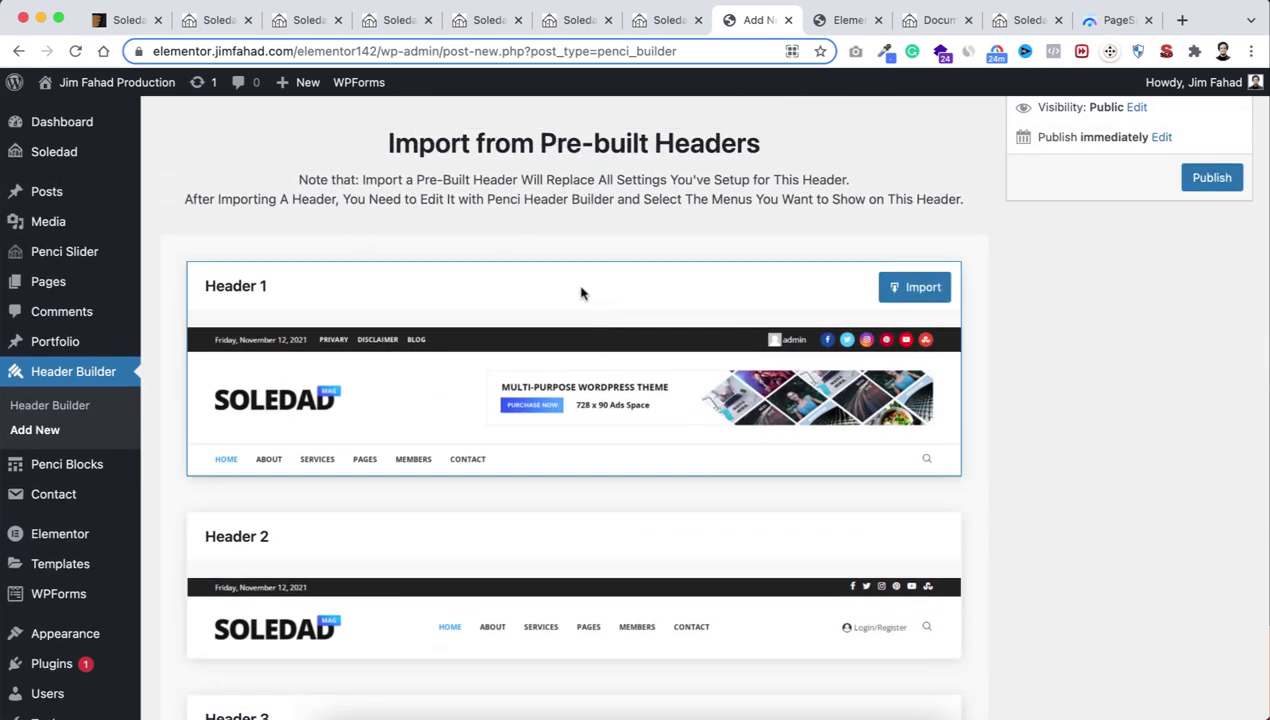
{"action": "scroll", "coordinate": [592, 218], "scroll_direction": "up", "scroll_amount": 4}
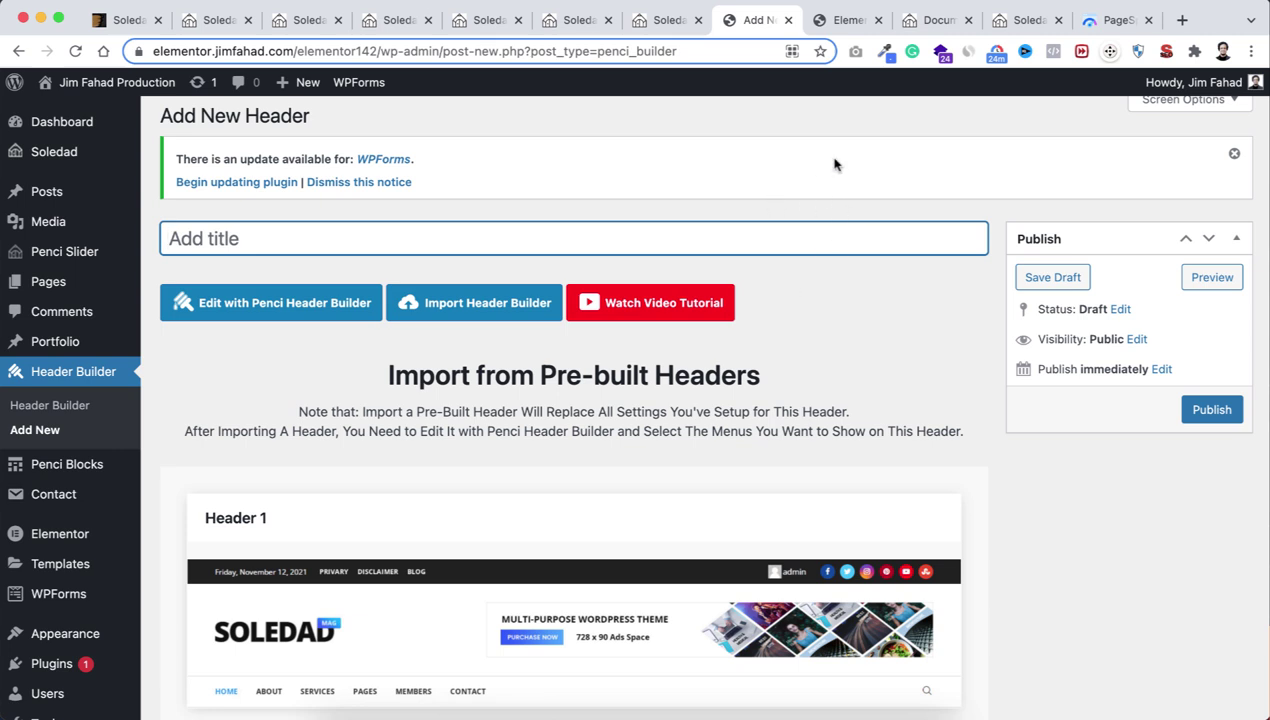
Step: Switch to the Soledad online documentation and read through the introduction, installation, demo import and cloud library sections
{"action": "left_click", "coordinate": [935, 20]}
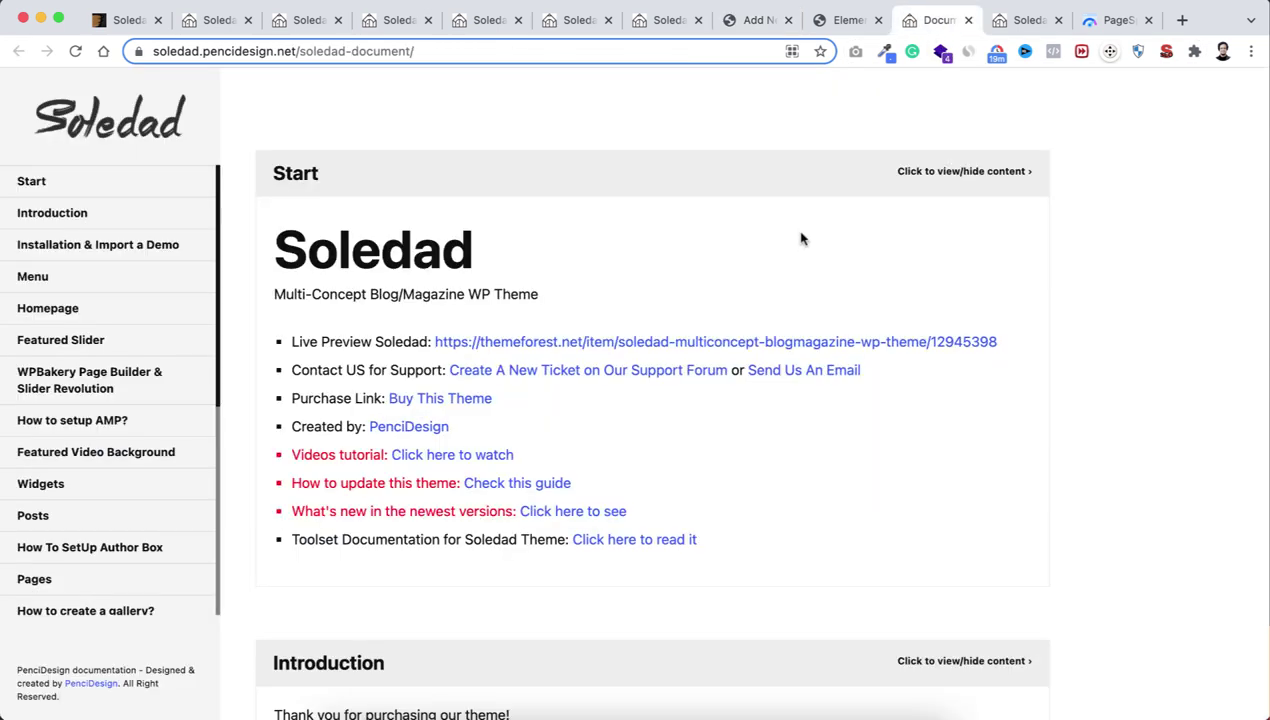
{"action": "scroll", "coordinate": [770, 267], "scroll_direction": "down", "scroll_amount": 5}
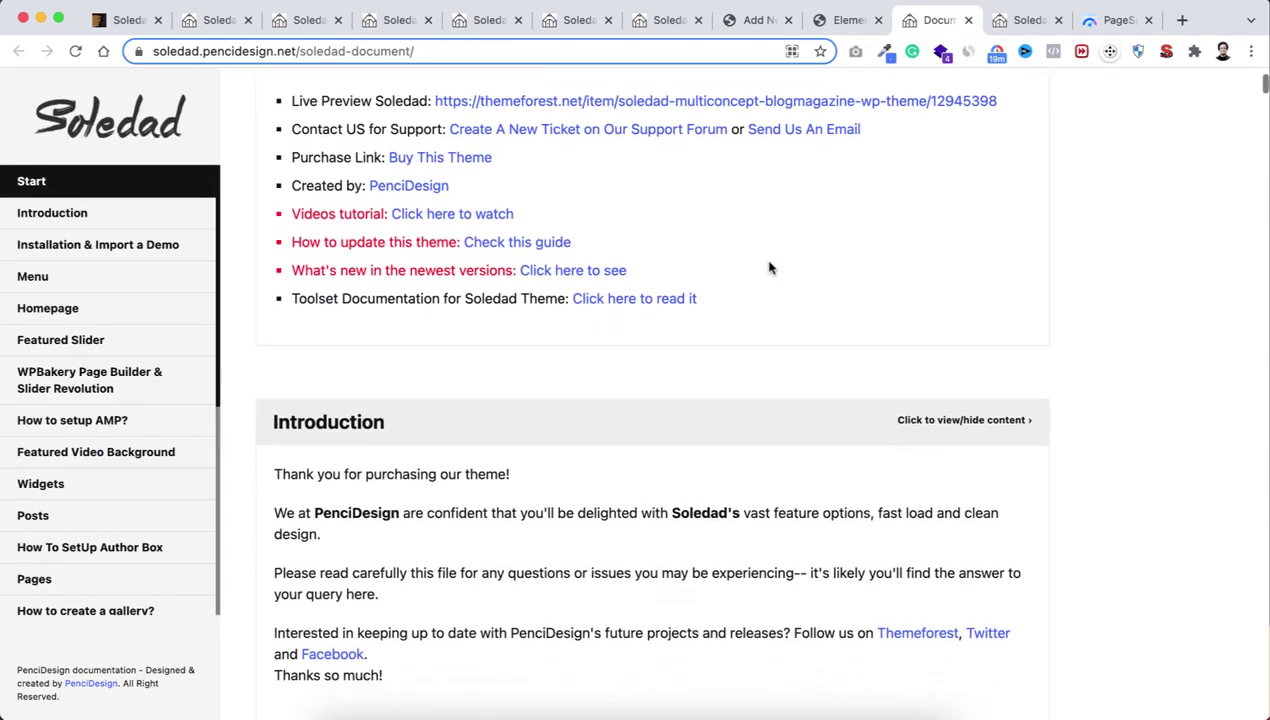
{"action": "scroll", "coordinate": [770, 267], "scroll_direction": "down", "scroll_amount": 5}
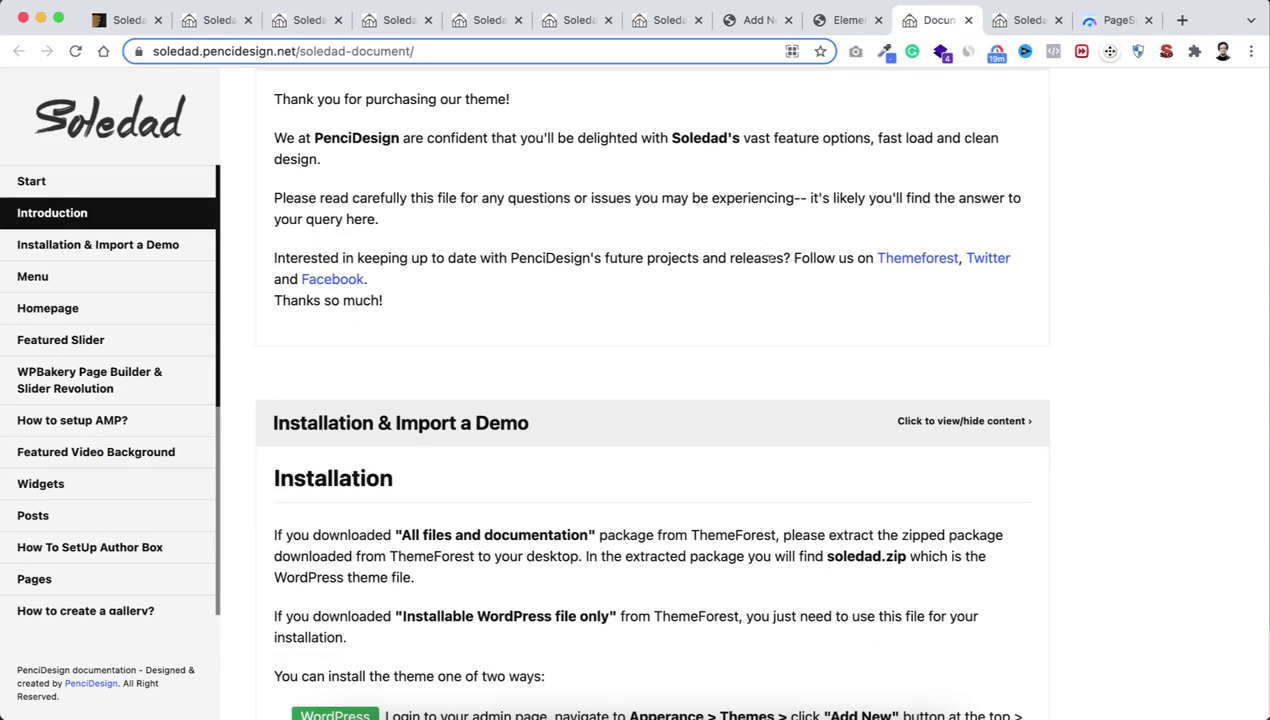
{"action": "scroll", "coordinate": [770, 258], "scroll_direction": "down", "scroll_amount": 5}
{"action": "scroll", "coordinate": [726, 387], "scroll_direction": "down", "scroll_amount": 10}
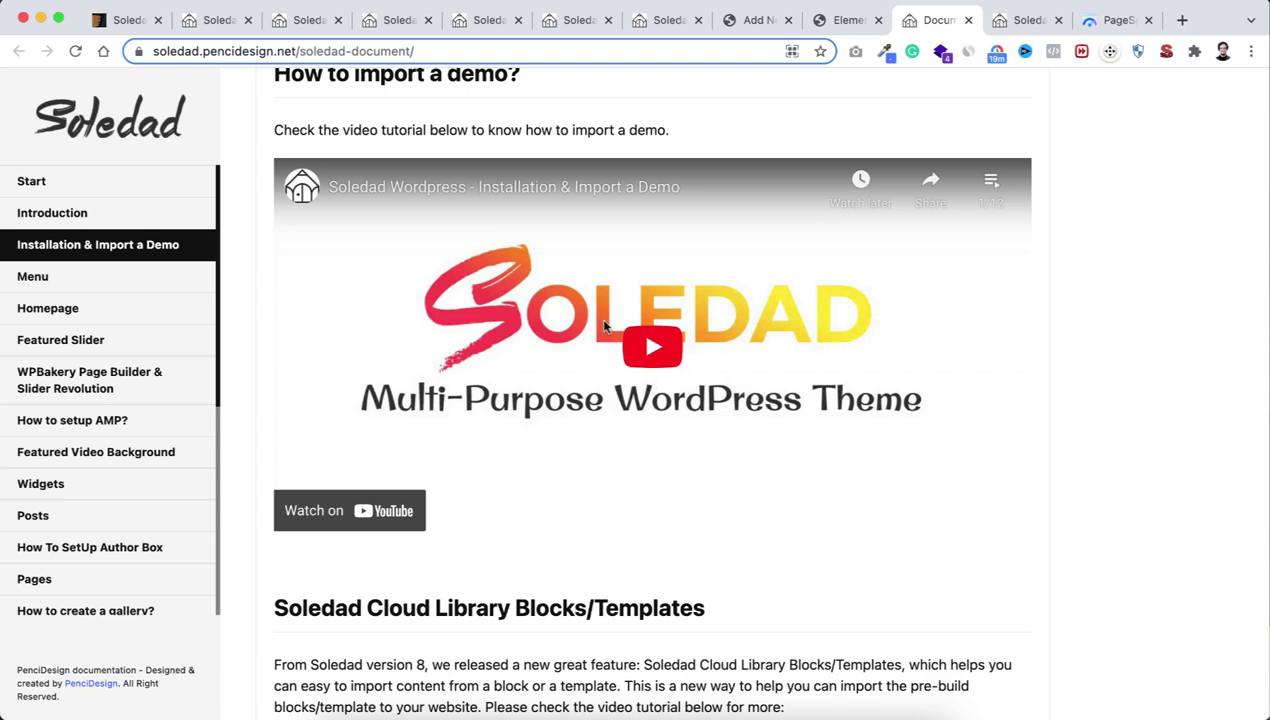
{"action": "scroll", "coordinate": [673, 391], "scroll_direction": "down", "scroll_amount": 6}
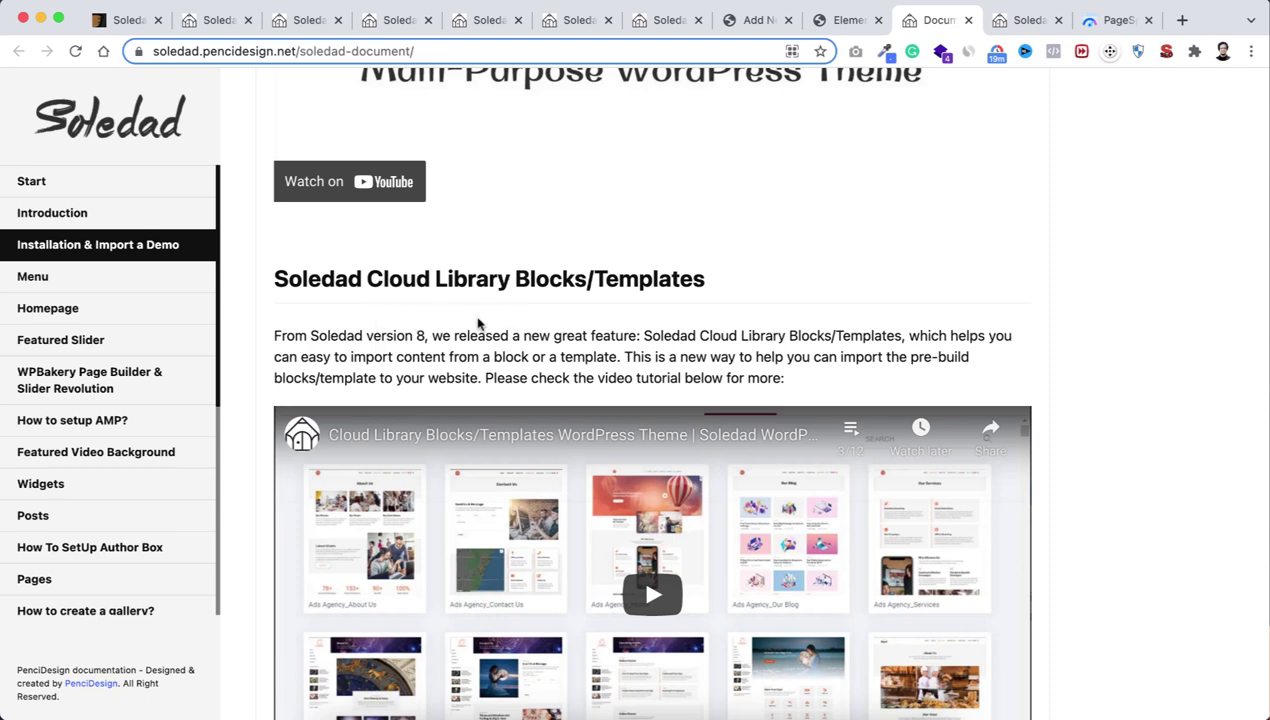
{"action": "scroll", "coordinate": [478, 323], "scroll_direction": "down", "scroll_amount": 7}
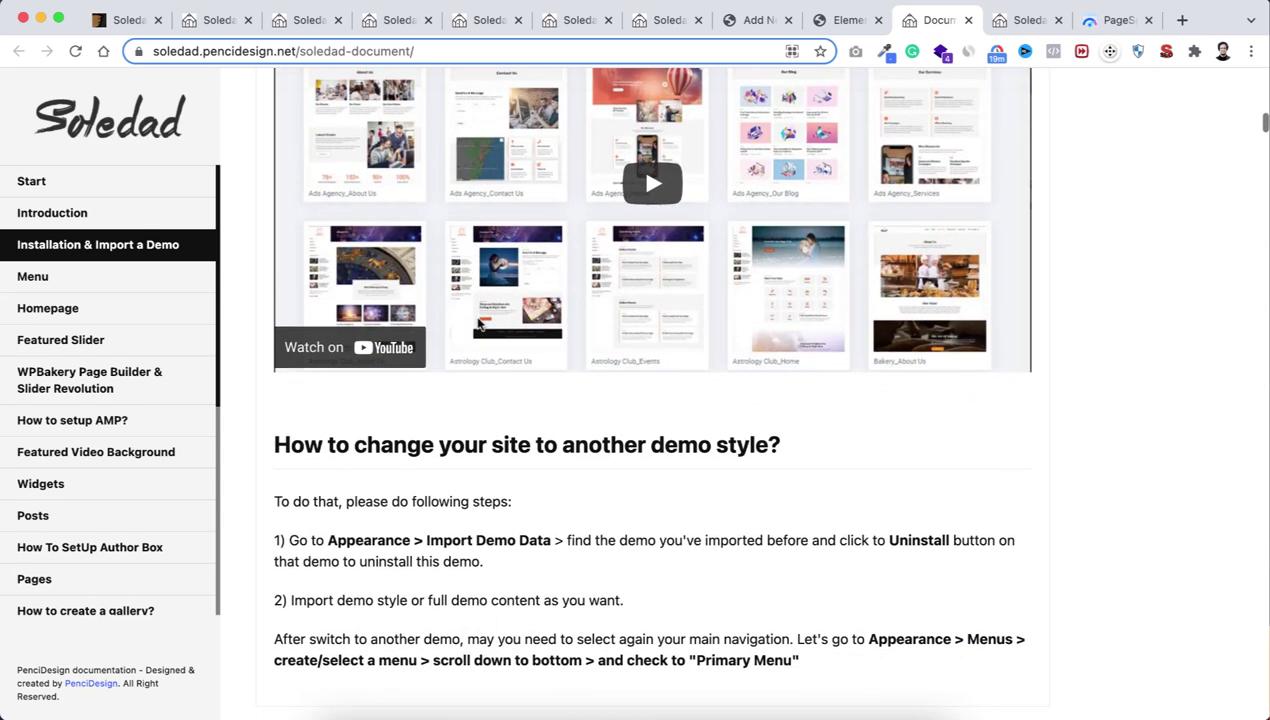
{"action": "scroll", "coordinate": [478, 323], "scroll_direction": "down", "scroll_amount": 5}
{"action": "scroll", "coordinate": [478, 323], "scroll_direction": "down", "scroll_amount": 3}
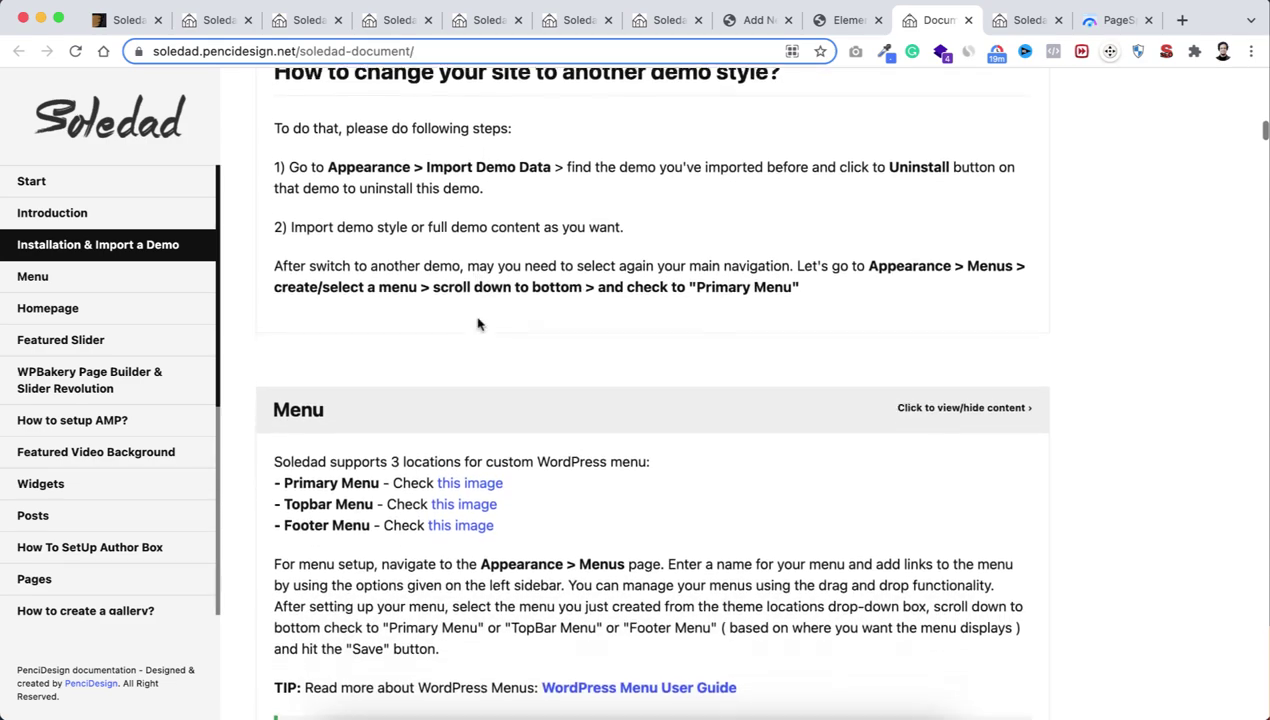
{"action": "scroll", "coordinate": [478, 323], "scroll_direction": "up", "scroll_amount": 2}
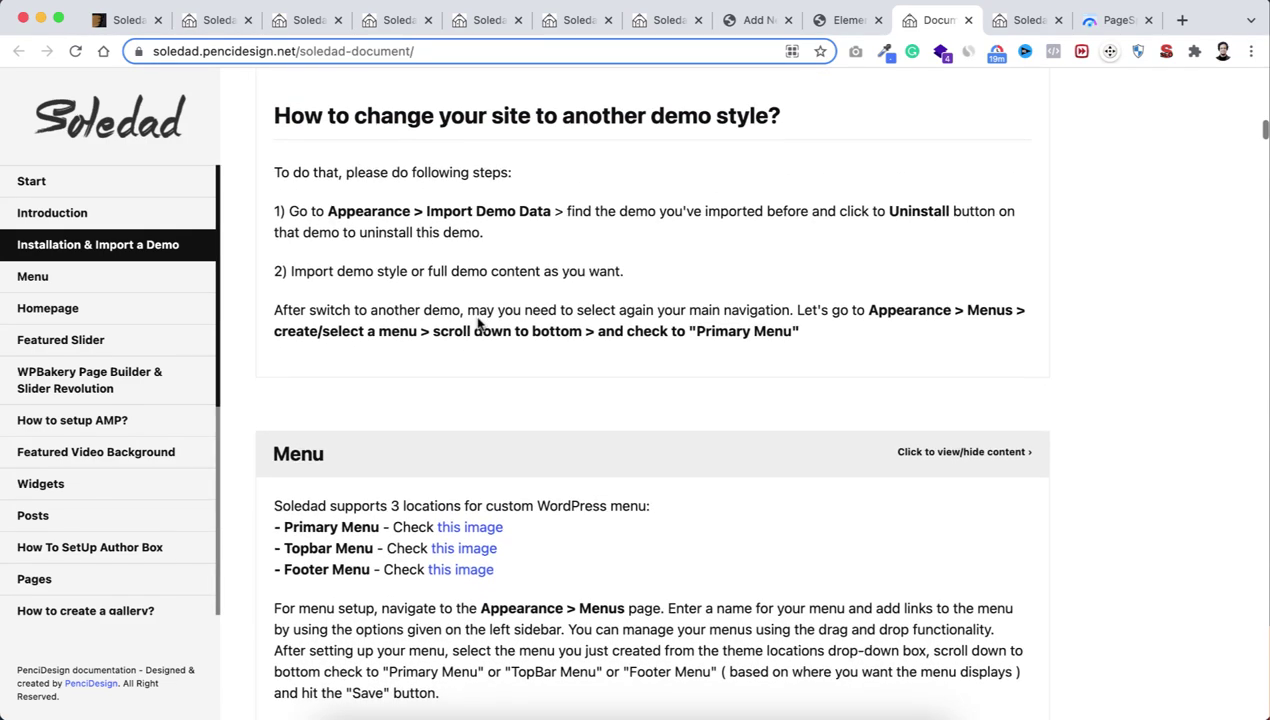
Step: Examine the documentation's Menu section, including the category mega menu video and the illustrated mega menu column setup
{"action": "scroll", "coordinate": [478, 323], "scroll_direction": "down", "scroll_amount": 2}
{"action": "scroll", "coordinate": [478, 323], "scroll_direction": "down", "scroll_amount": 4}
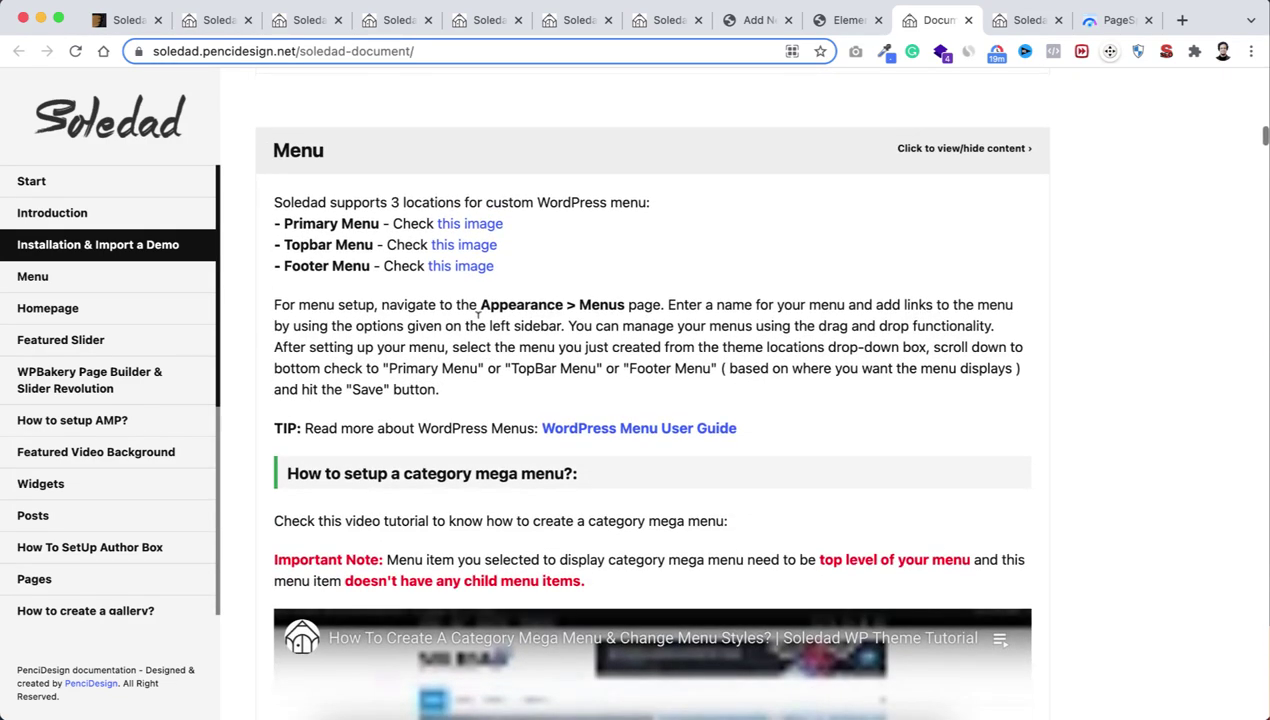
{"action": "scroll", "coordinate": [478, 323], "scroll_direction": "down", "scroll_amount": 5}
{"action": "scroll", "coordinate": [478, 315], "scroll_direction": "down", "scroll_amount": 6}
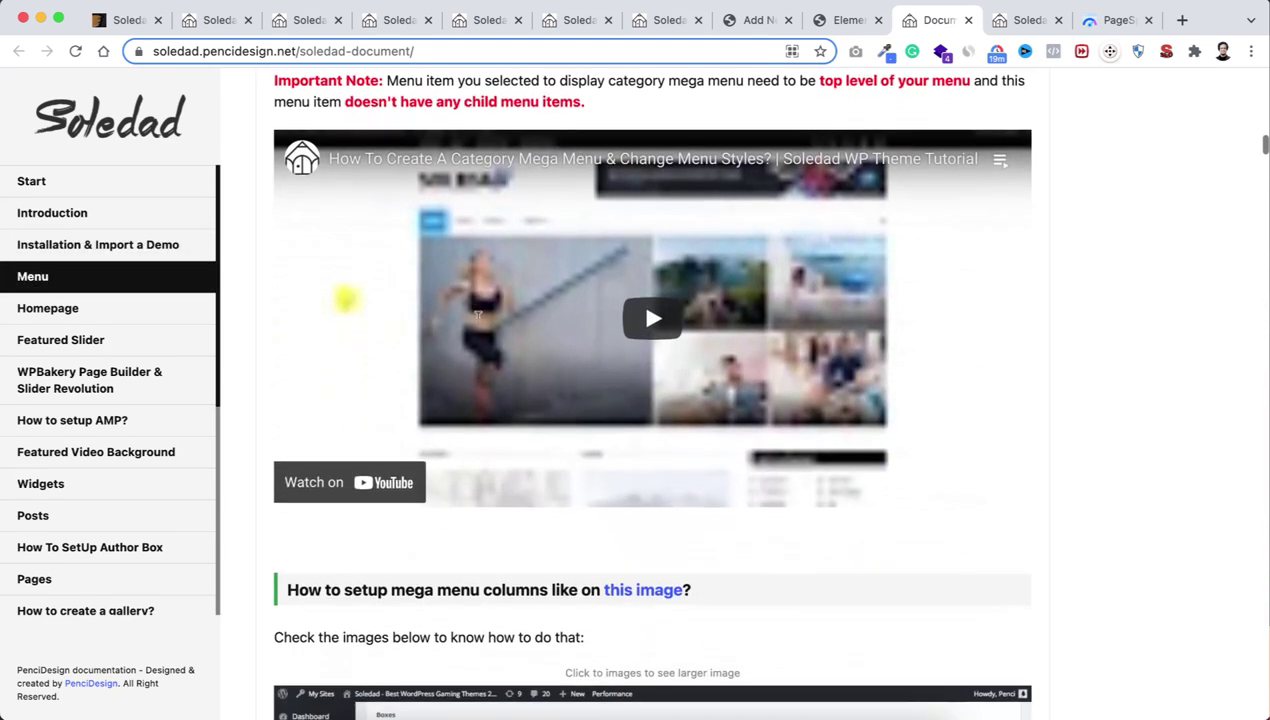
{"action": "scroll", "coordinate": [534, 410], "scroll_direction": "down", "scroll_amount": 4}
{"action": "scroll", "coordinate": [534, 410], "scroll_direction": "down", "scroll_amount": 8}
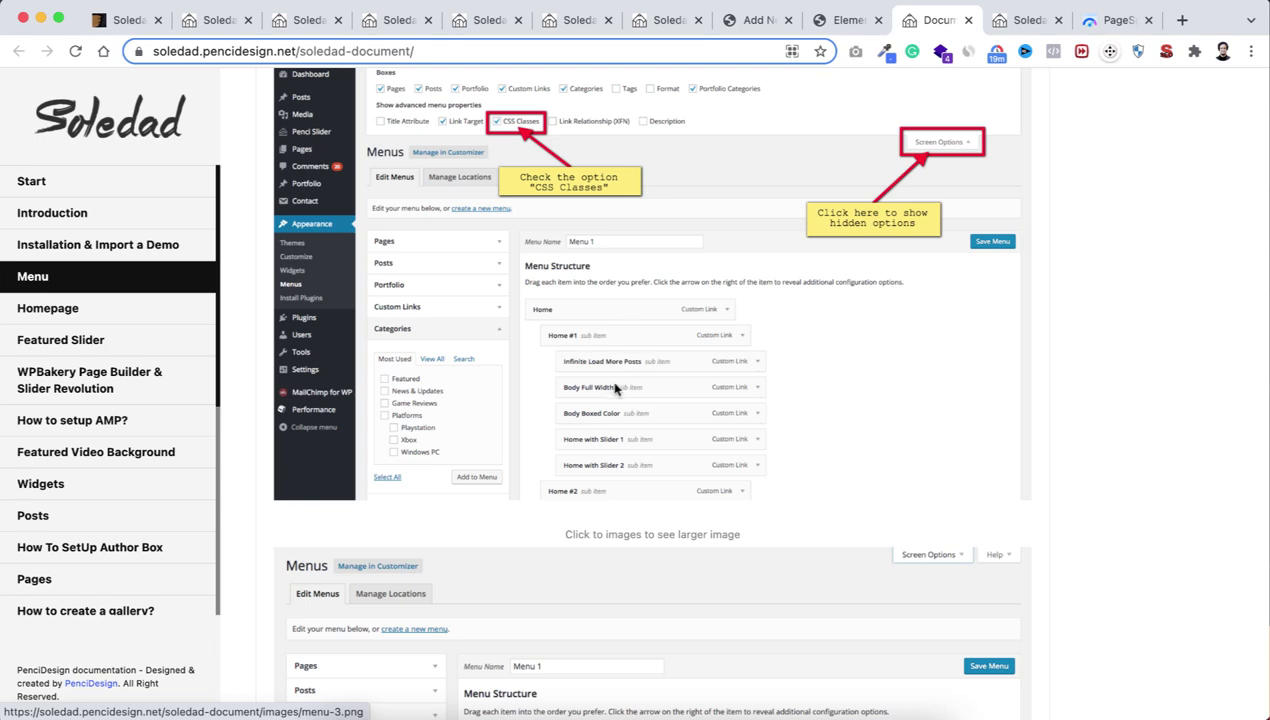
{"action": "scroll", "coordinate": [615, 388], "scroll_direction": "down", "scroll_amount": 7}
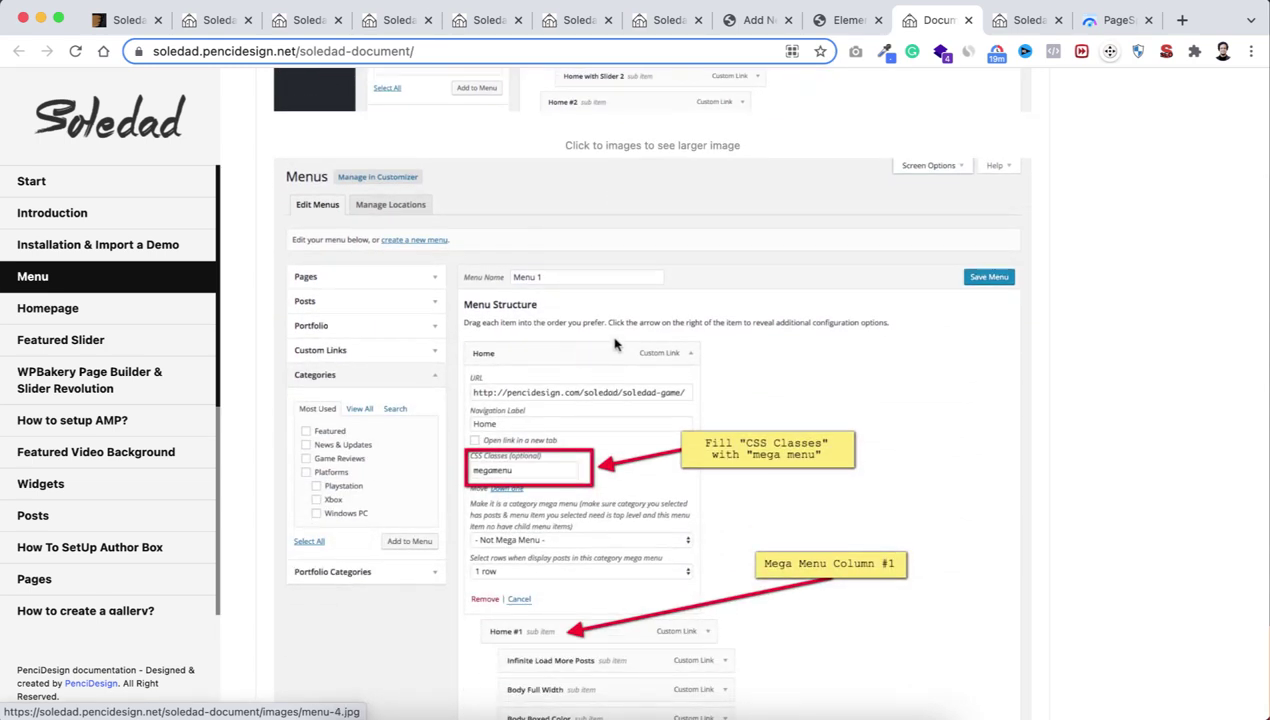
{"action": "scroll", "coordinate": [603, 444], "scroll_direction": "down", "scroll_amount": 4}
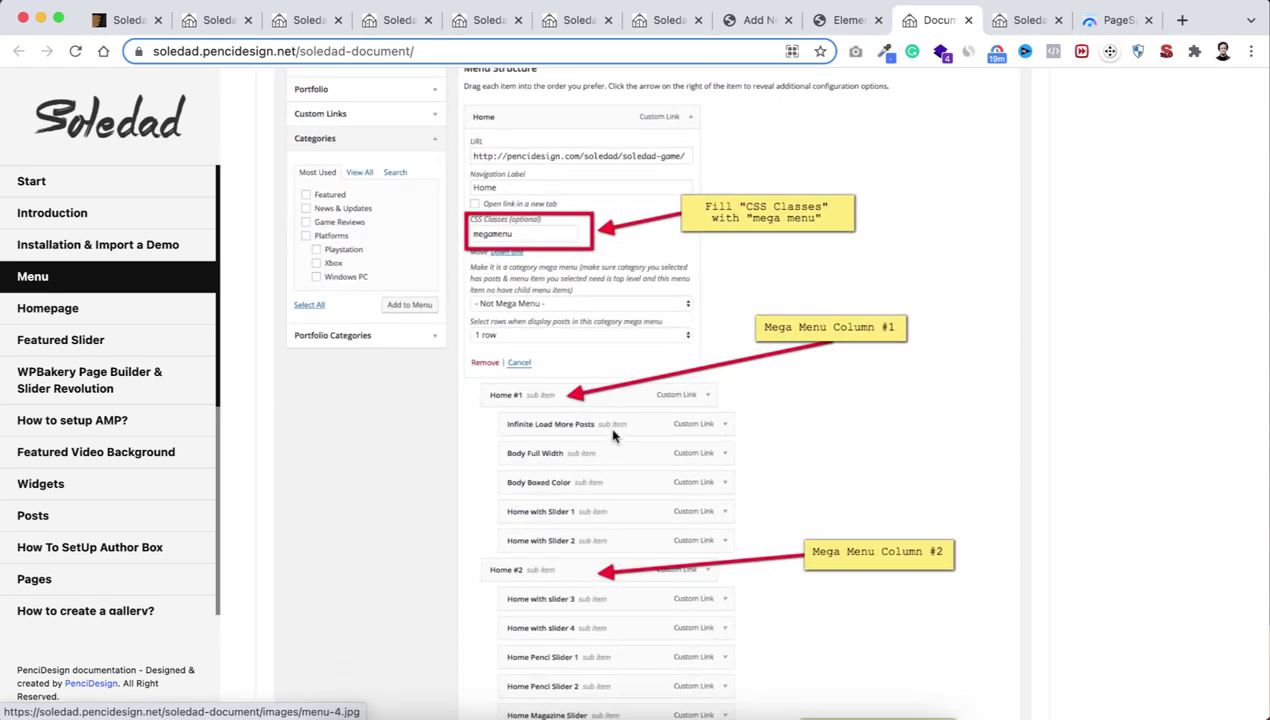
{"action": "scroll", "coordinate": [612, 490], "scroll_direction": "down", "scroll_amount": 12}
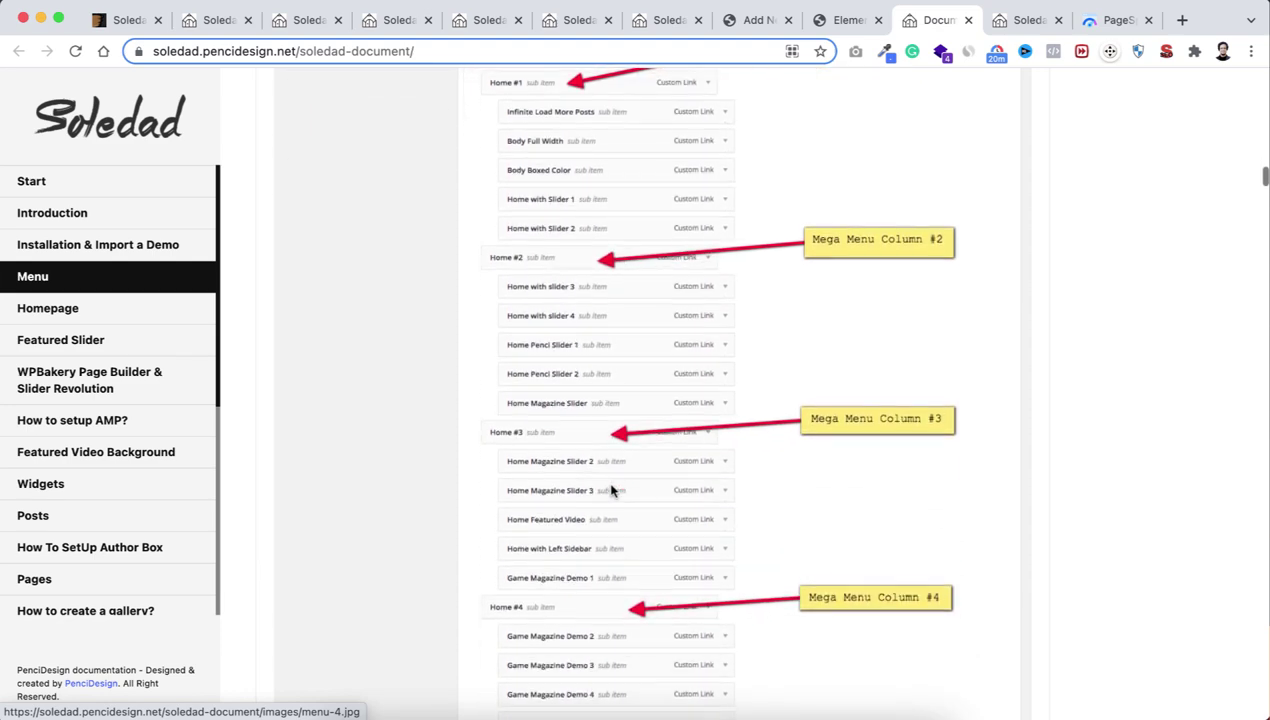
{"action": "scroll", "coordinate": [612, 490], "scroll_direction": "down", "scroll_amount": 12}
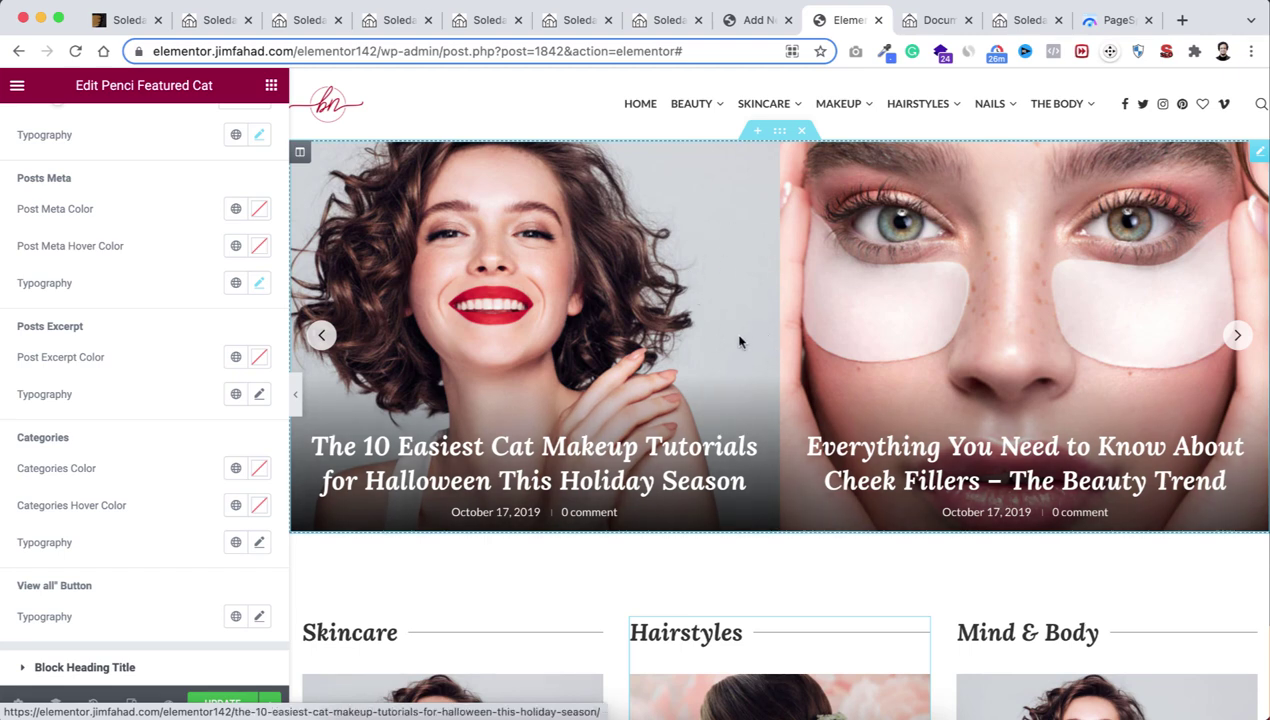
Step: Examine the page in the Elementor editor from the featured slider through the Skincare, Hairstyles and Mind & Body sections to Makeup Tips
{"action": "scroll", "coordinate": [740, 342], "scroll_direction": "down", "scroll_amount": 6}
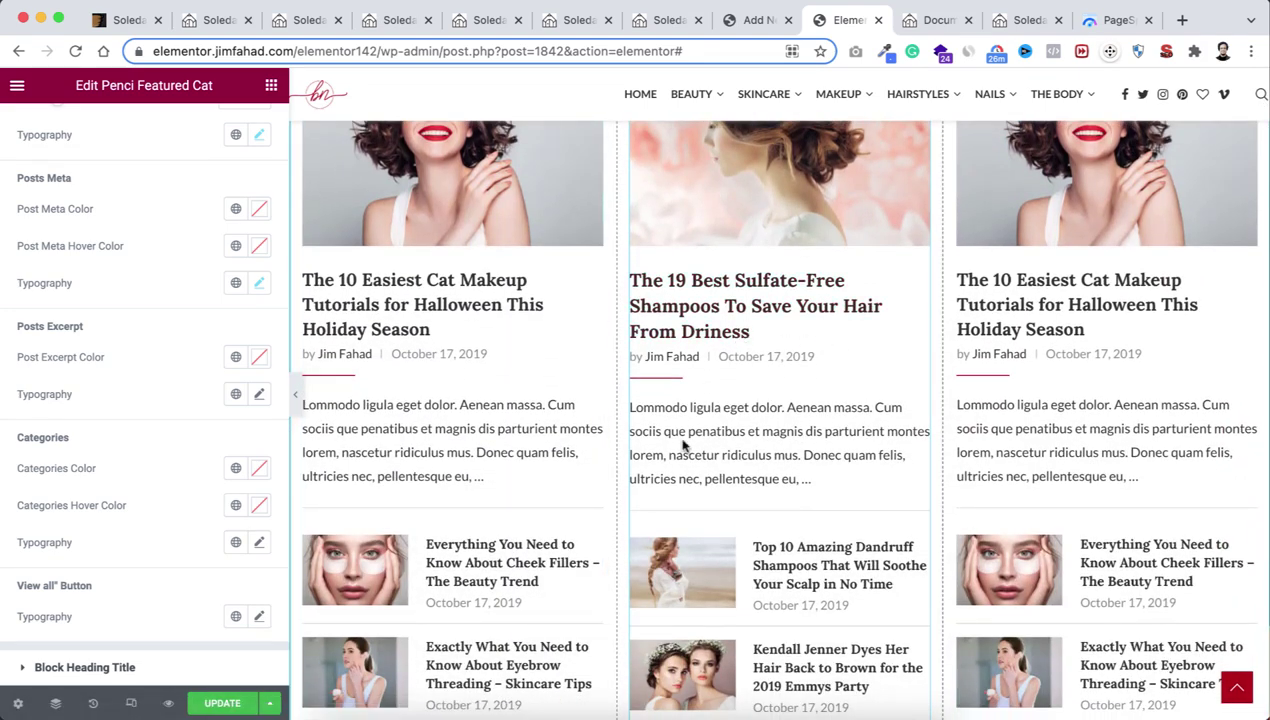
{"action": "scroll", "coordinate": [684, 445], "scroll_direction": "up", "scroll_amount": 4}
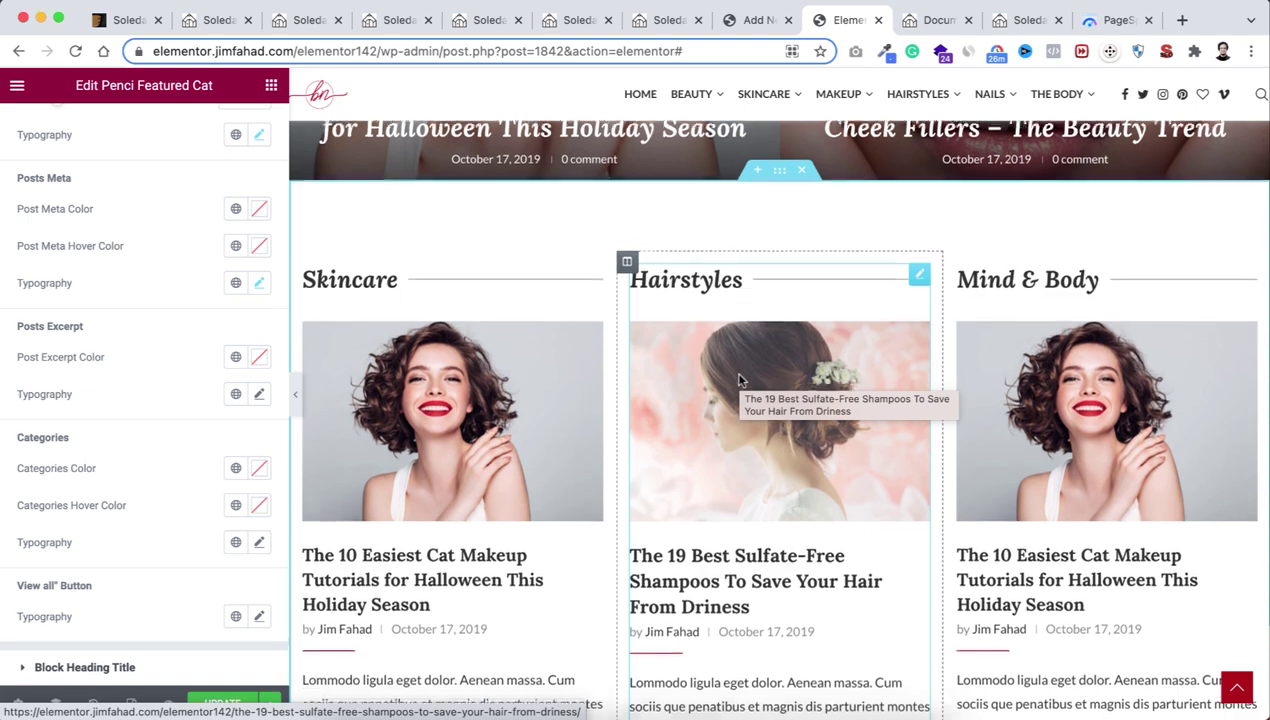
{"action": "scroll", "coordinate": [740, 379], "scroll_direction": "down", "scroll_amount": 3}
{"action": "scroll", "coordinate": [740, 379], "scroll_direction": "down", "scroll_amount": 3}
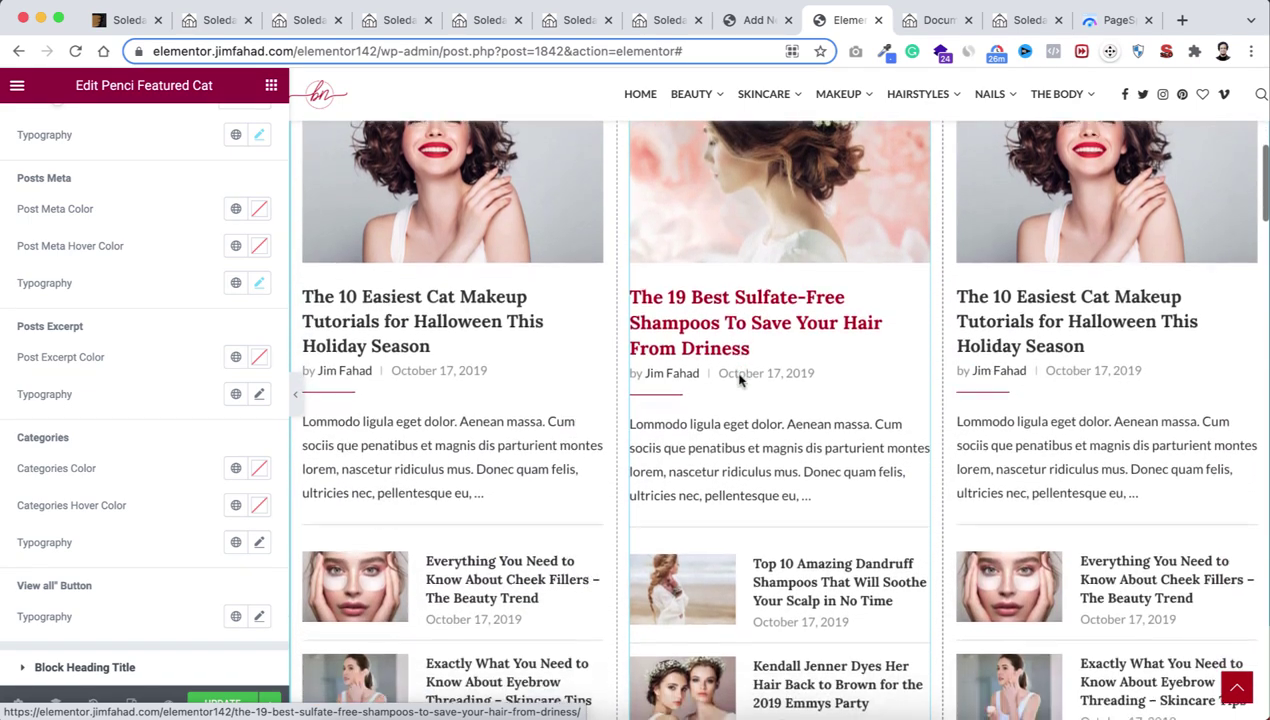
{"action": "scroll", "coordinate": [740, 379], "scroll_direction": "down", "scroll_amount": 5}
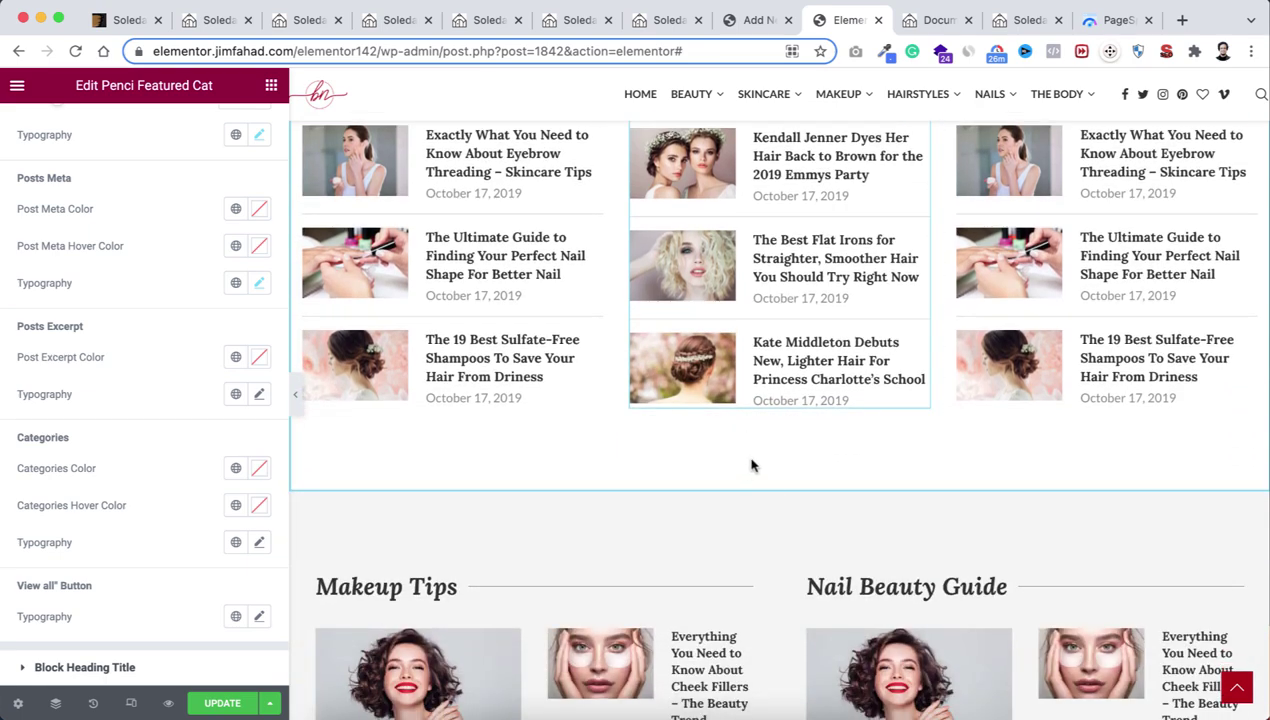
{"action": "scroll", "coordinate": [752, 465], "scroll_direction": "up", "scroll_amount": 10}
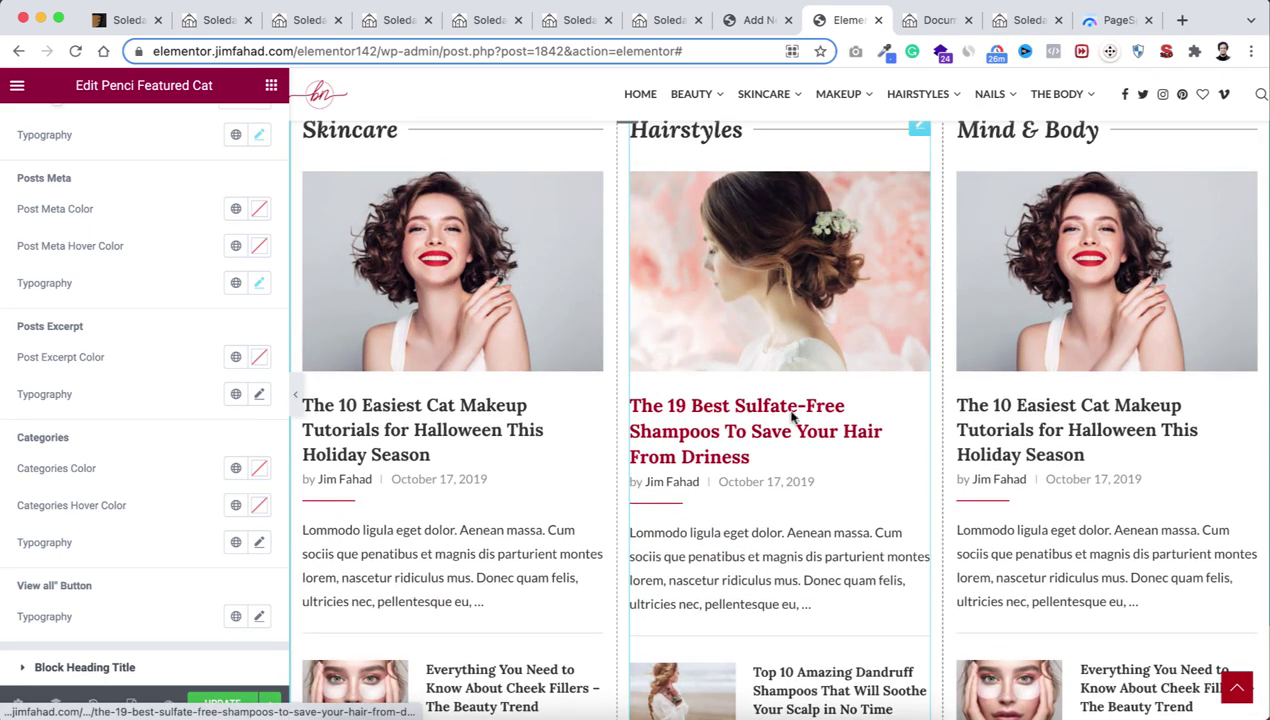
{"action": "scroll", "coordinate": [785, 432], "scroll_direction": "down", "scroll_amount": 5}
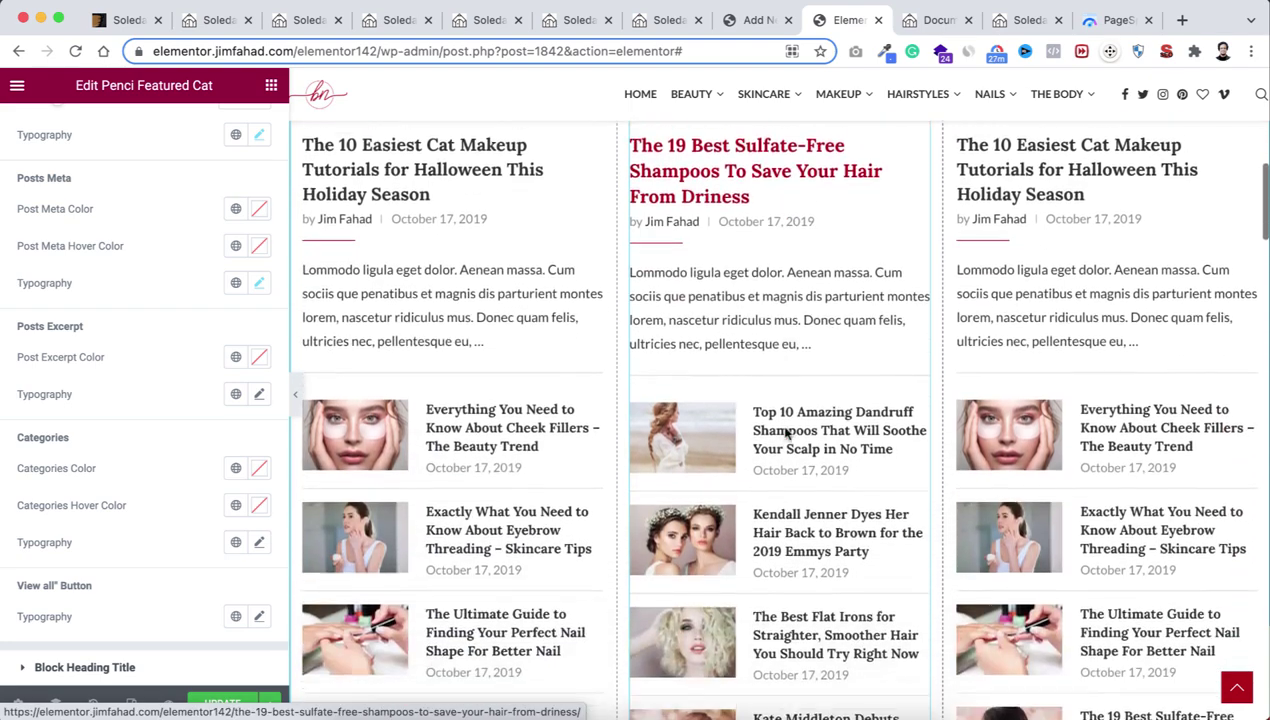
{"action": "scroll", "coordinate": [785, 432], "scroll_direction": "down", "scroll_amount": 6}
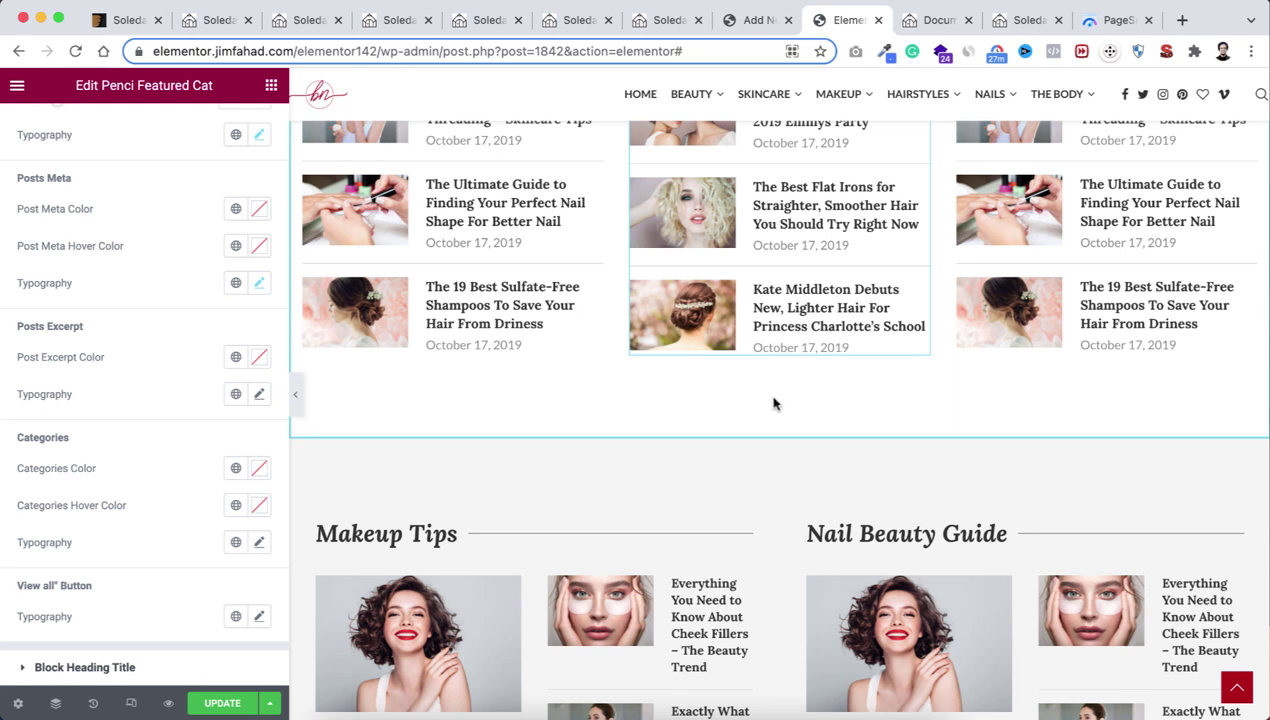
{"action": "scroll", "coordinate": [734, 408], "scroll_direction": "up", "scroll_amount": 1}
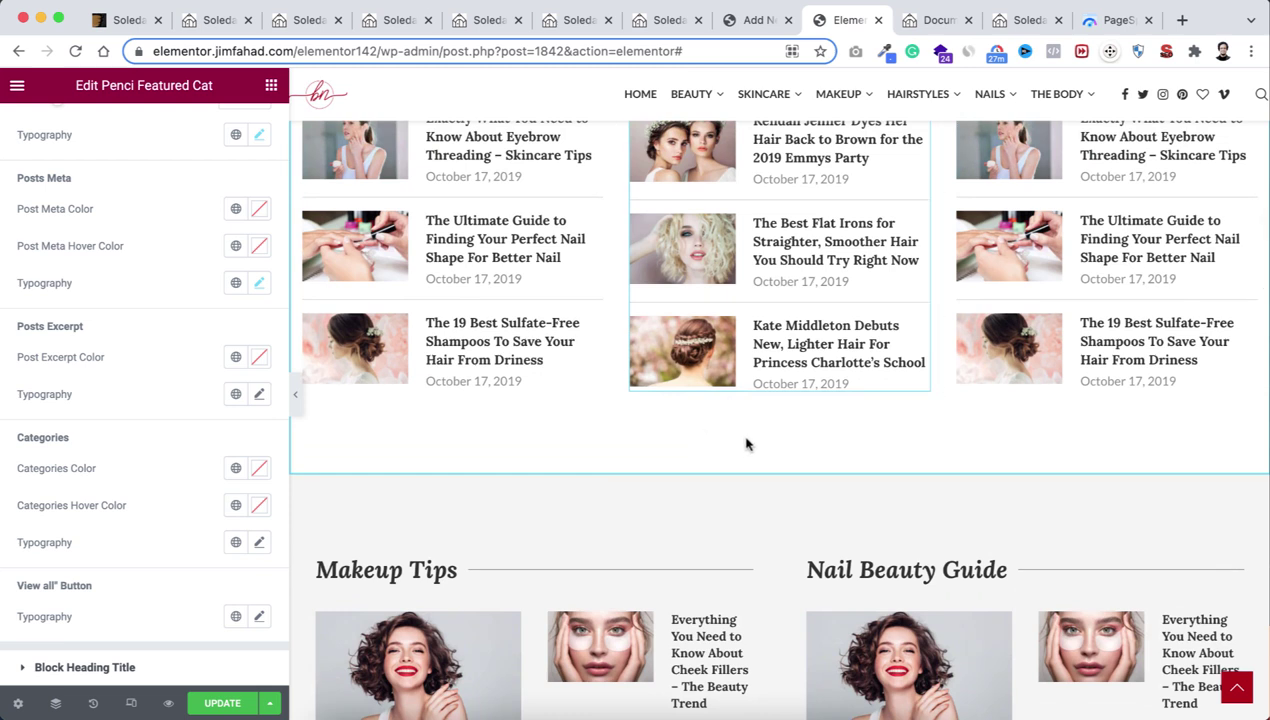
Step: Insert a single-column section above the Makeup Tips section and place a Penci Big Grid widget in it
{"action": "mouse_move", "coordinate": [757, 486]}
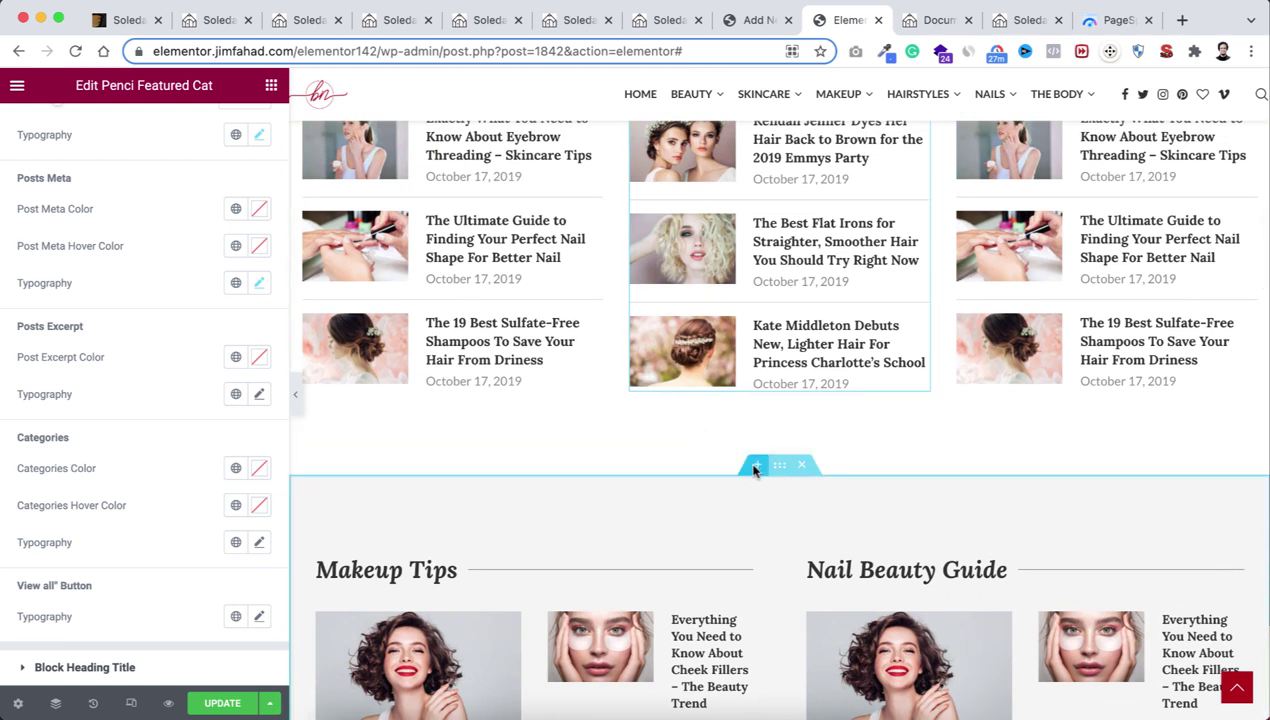
{"action": "left_click", "coordinate": [755, 467]}
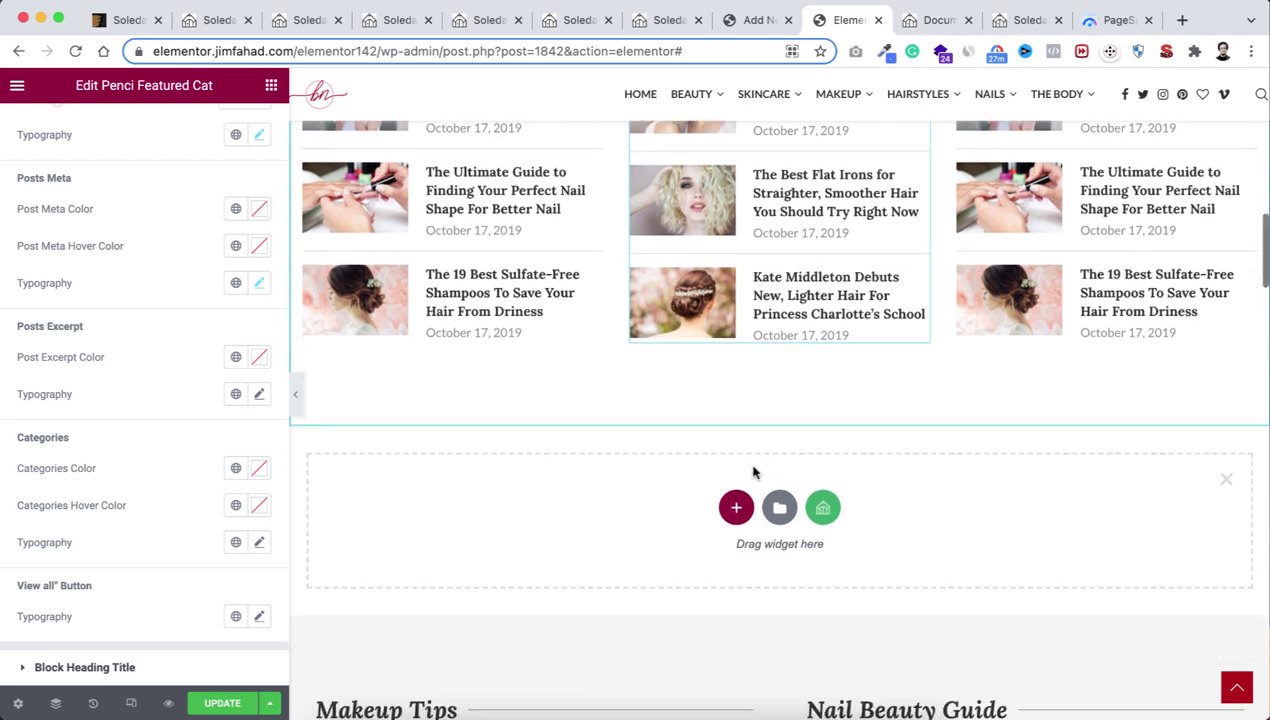
{"action": "left_click", "coordinate": [736, 423]}
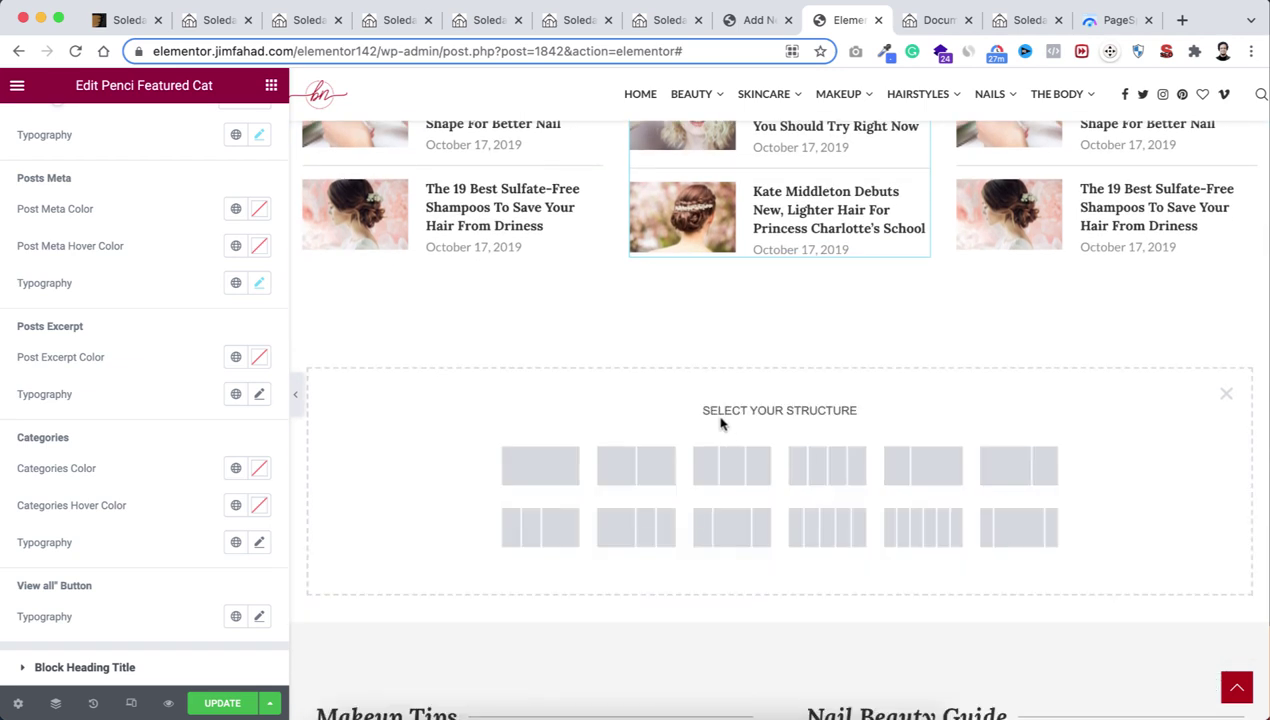
{"action": "left_click", "coordinate": [541, 470]}
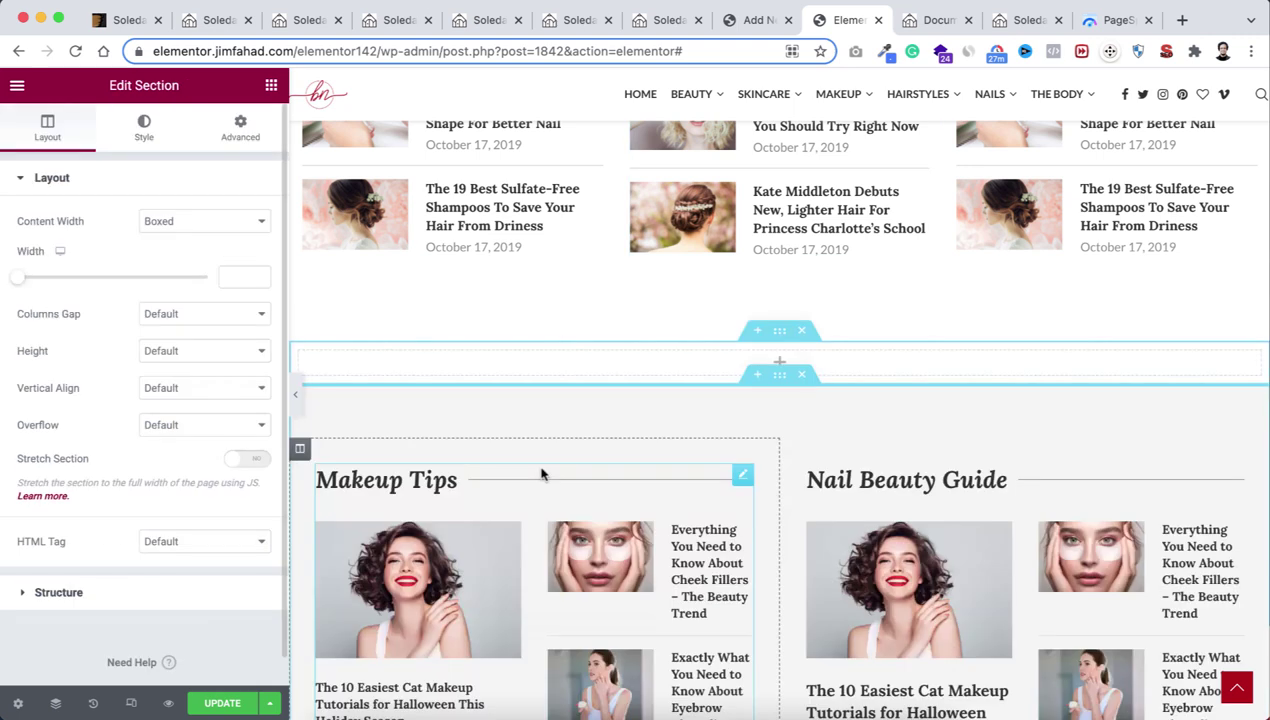
{"action": "left_click", "coordinate": [779, 365]}
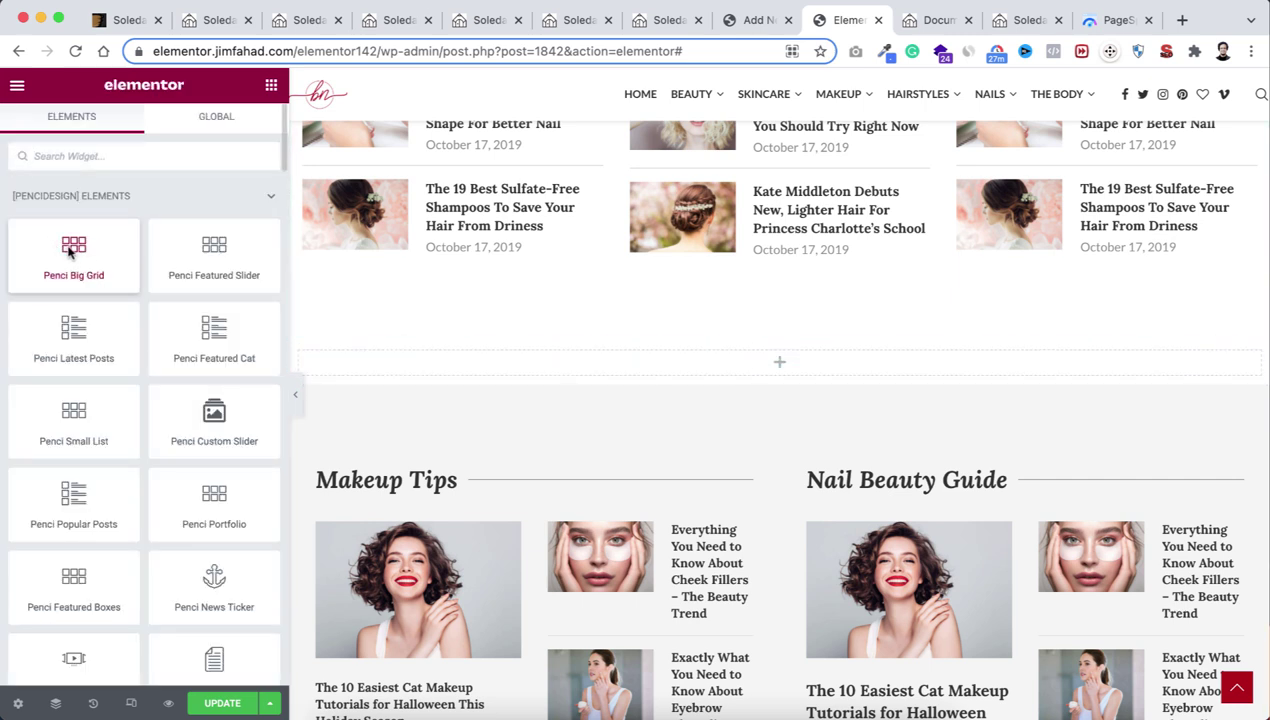
{"action": "left_click_drag", "start_coordinate": [64, 250], "coordinate": [770, 358]}
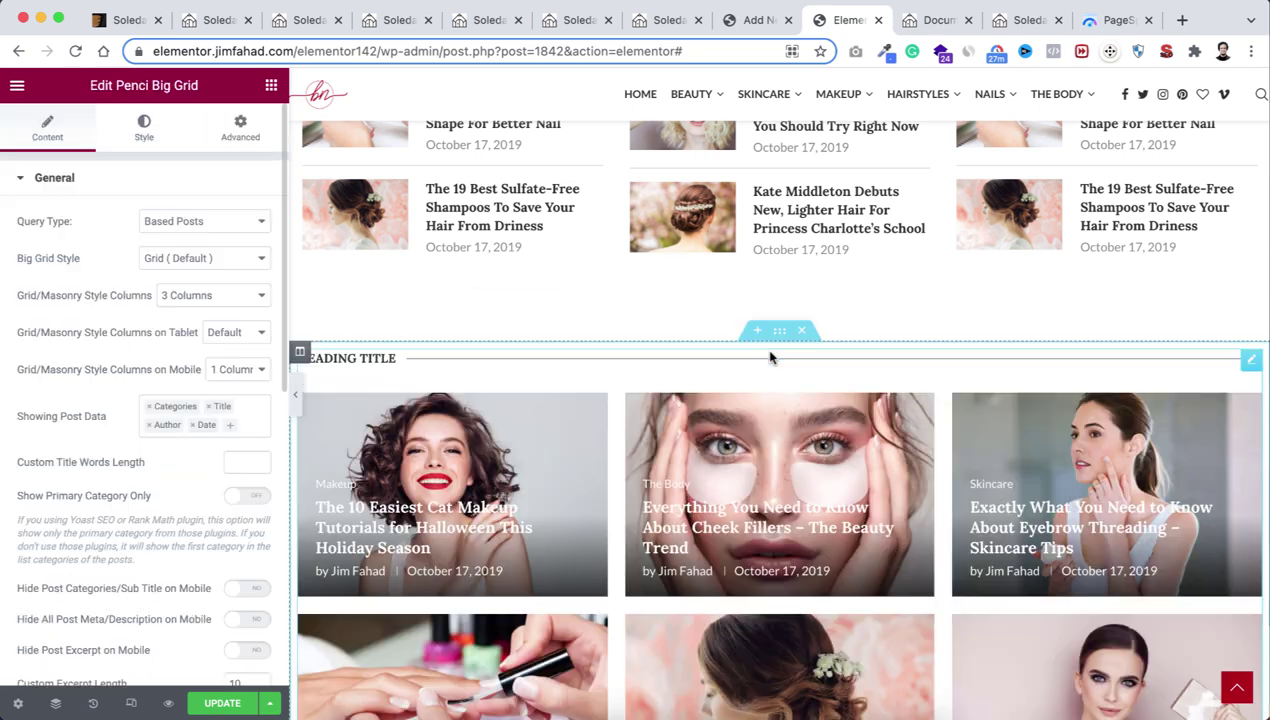
Step: Set the new grid widget's Big Grid Style to Style 3 and review its layout on the page
{"action": "scroll", "coordinate": [782, 442], "scroll_direction": "down", "scroll_amount": 5}
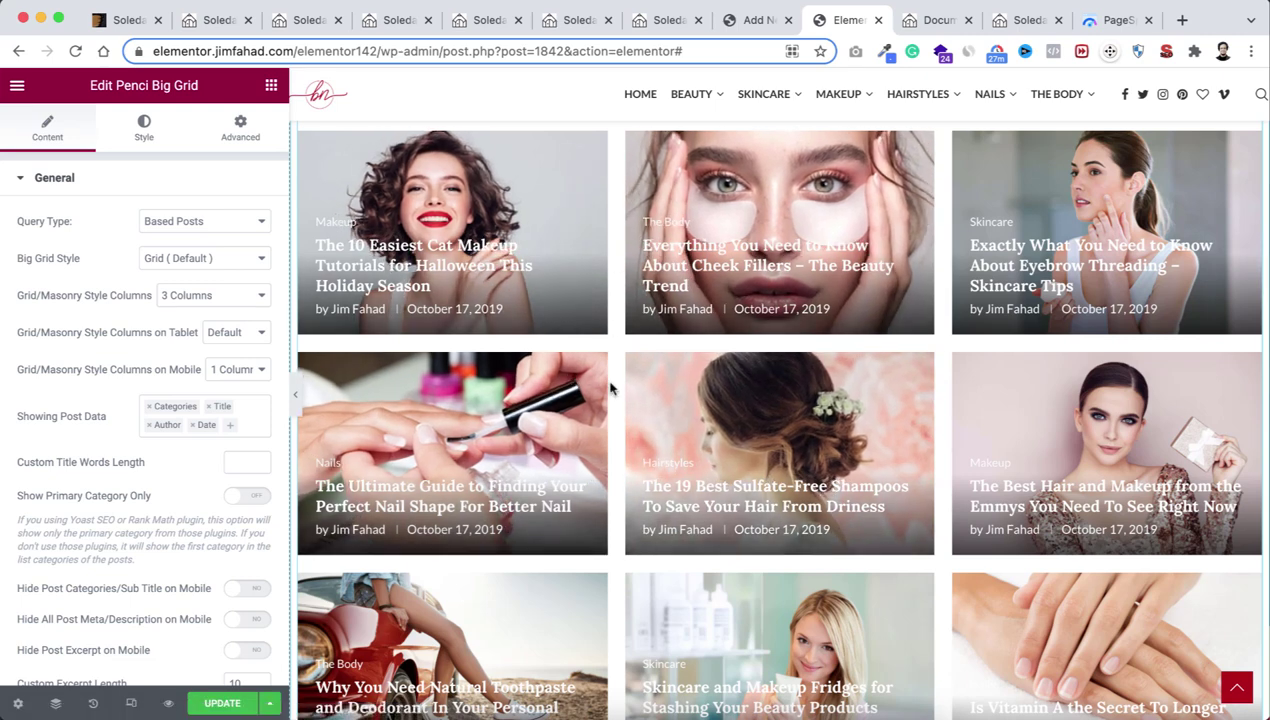
{"action": "scroll", "coordinate": [614, 372], "scroll_direction": "up", "scroll_amount": 1}
{"action": "scroll", "coordinate": [618, 378], "scroll_direction": "down", "scroll_amount": 1}
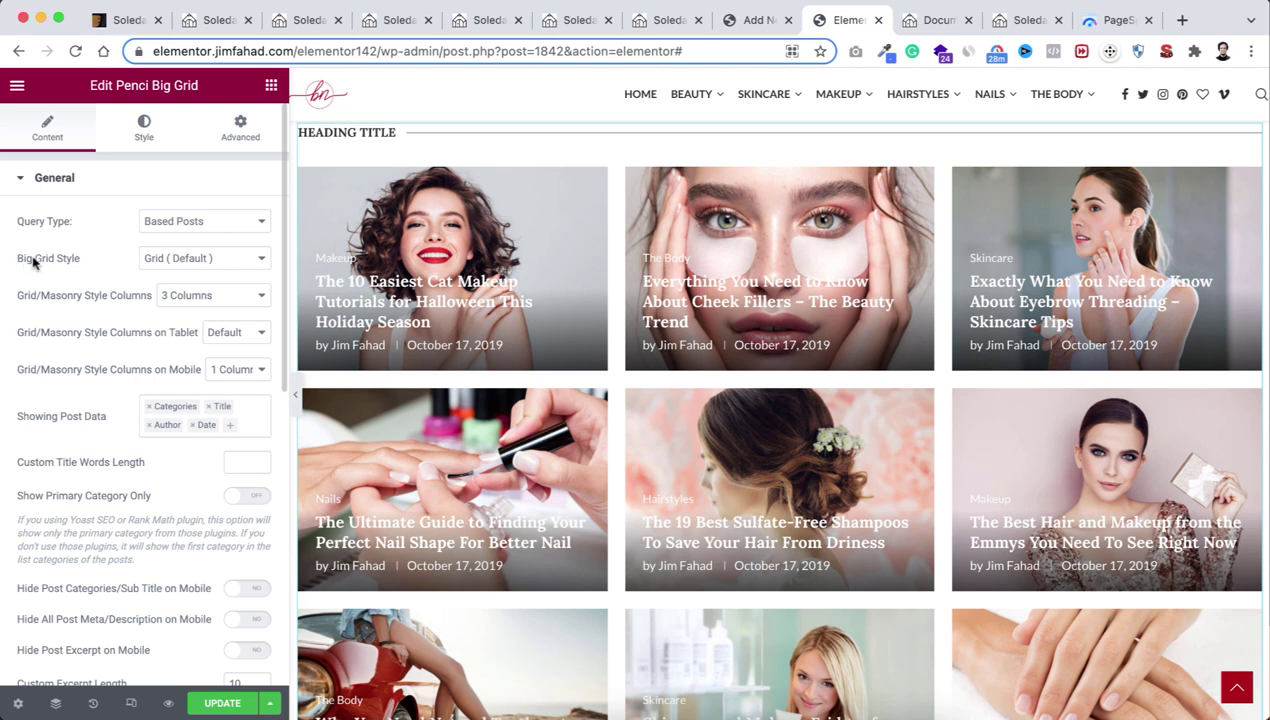
{"action": "left_click", "coordinate": [173, 260]}
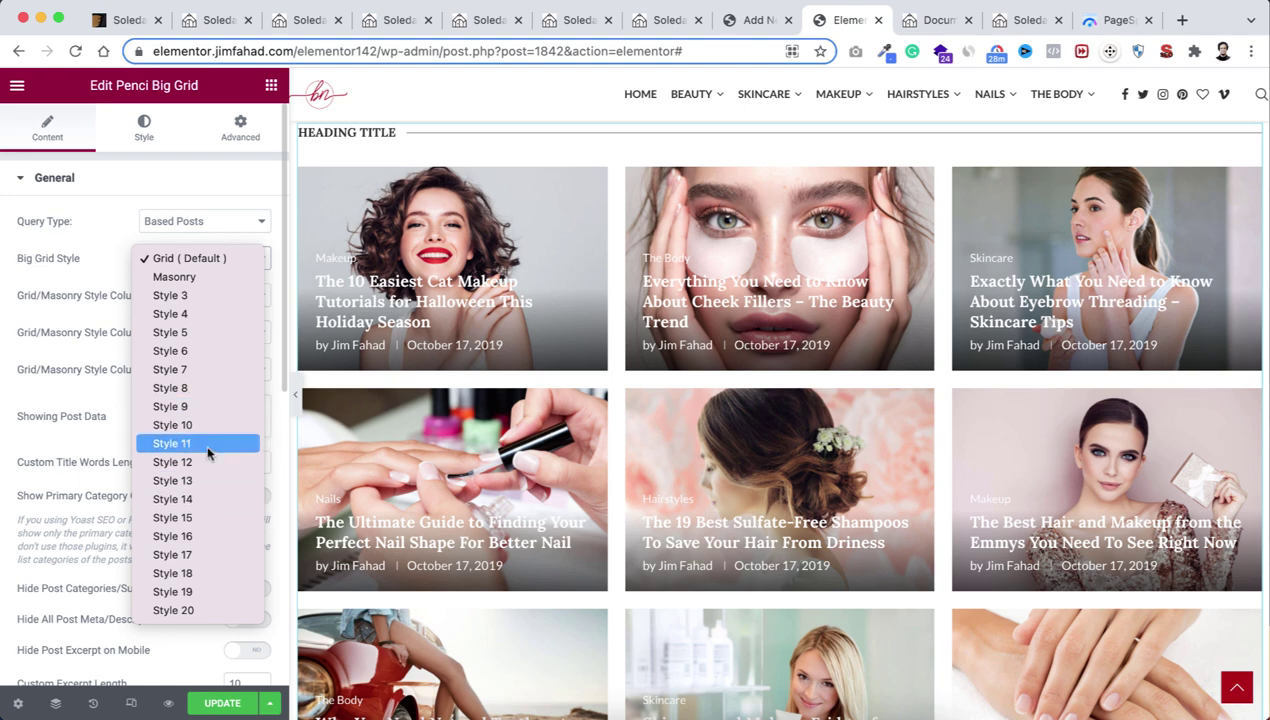
{"action": "left_click", "coordinate": [190, 297]}
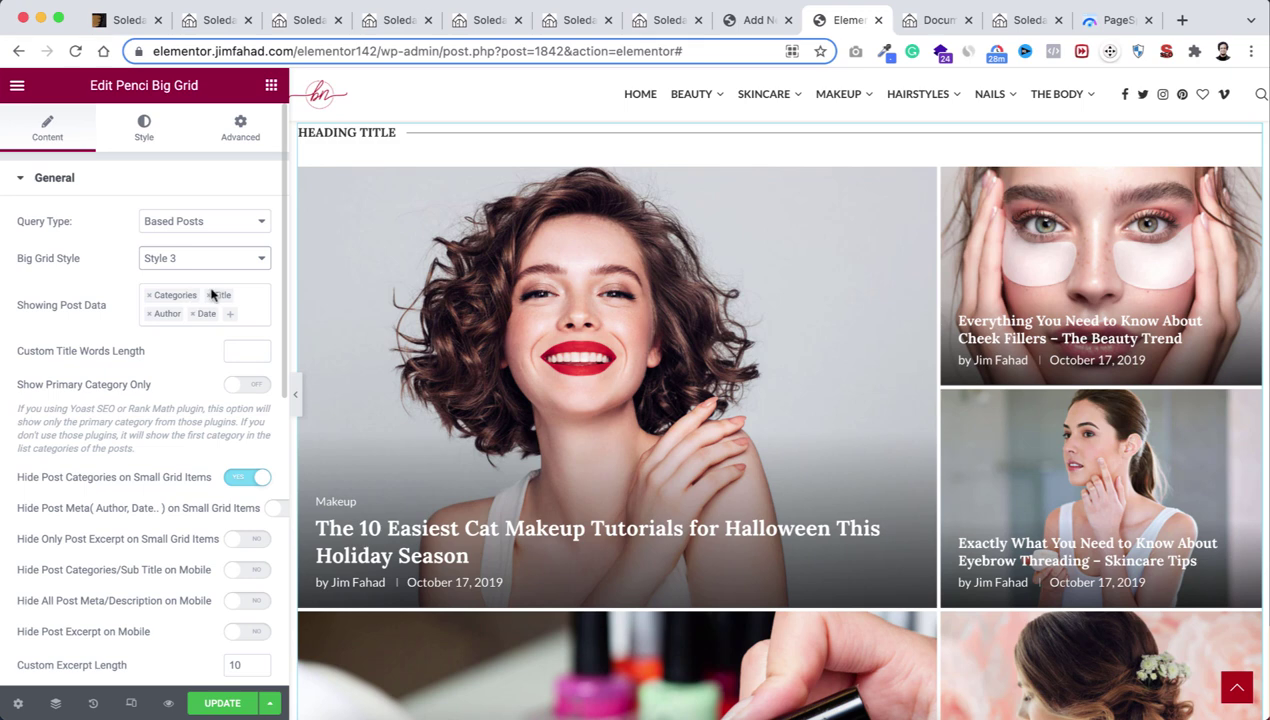
{"action": "scroll", "coordinate": [610, 380], "scroll_direction": "down", "scroll_amount": 1}
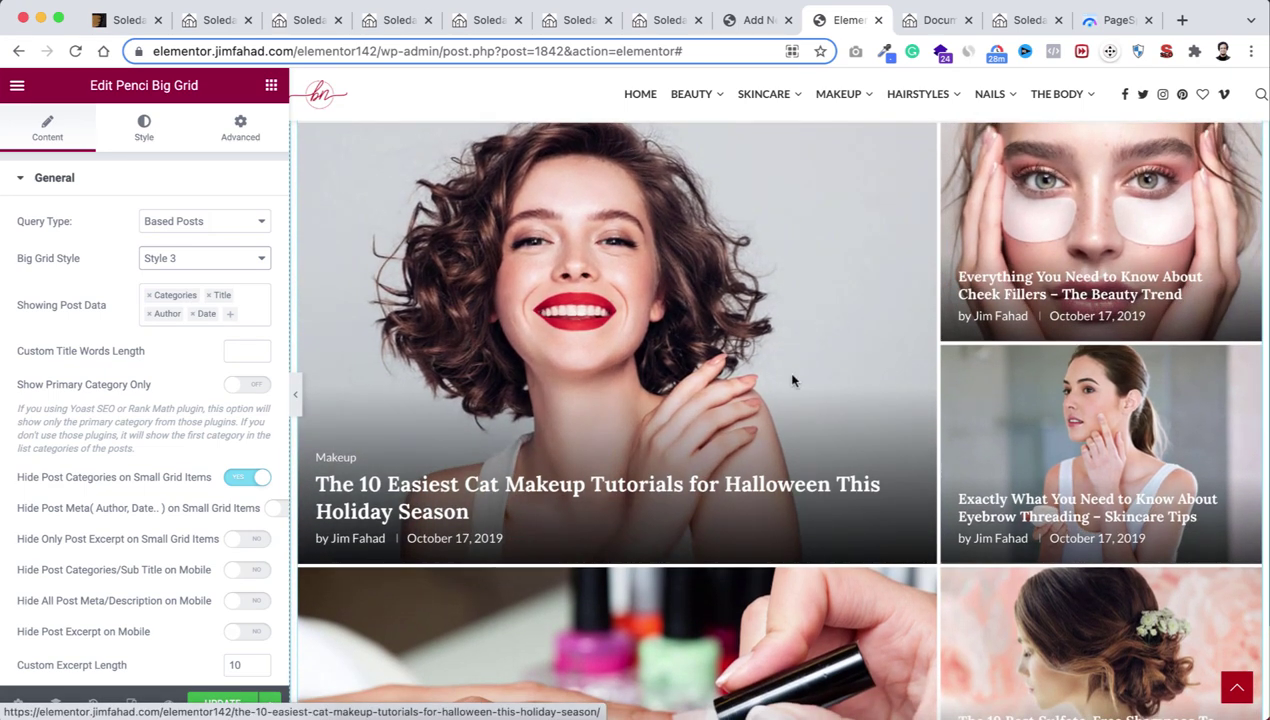
{"action": "scroll", "coordinate": [790, 379], "scroll_direction": "up", "scroll_amount": 1}
{"action": "scroll", "coordinate": [790, 377], "scroll_direction": "down", "scroll_amount": 2}
{"action": "scroll", "coordinate": [790, 374], "scroll_direction": "up", "scroll_amount": 1}
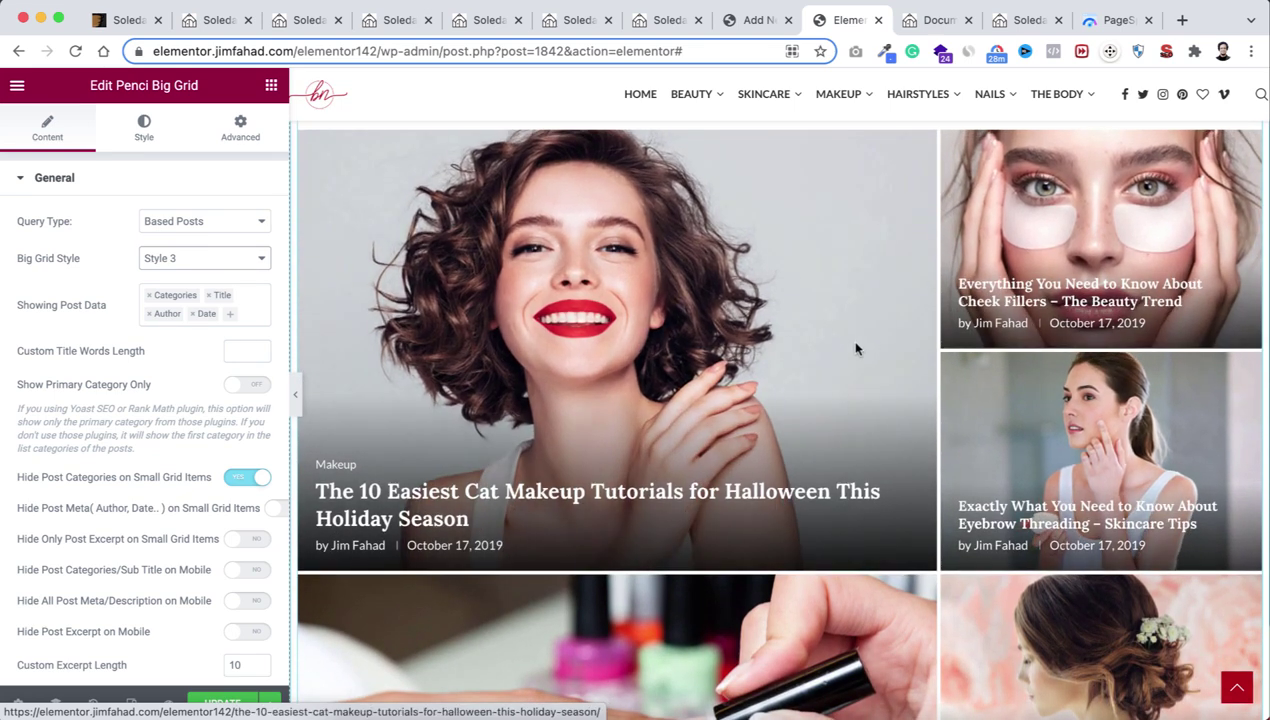
Step: Limit the big grid's post query to 3 posts per page
{"action": "scroll", "coordinate": [122, 556], "scroll_direction": "down", "scroll_amount": 5}
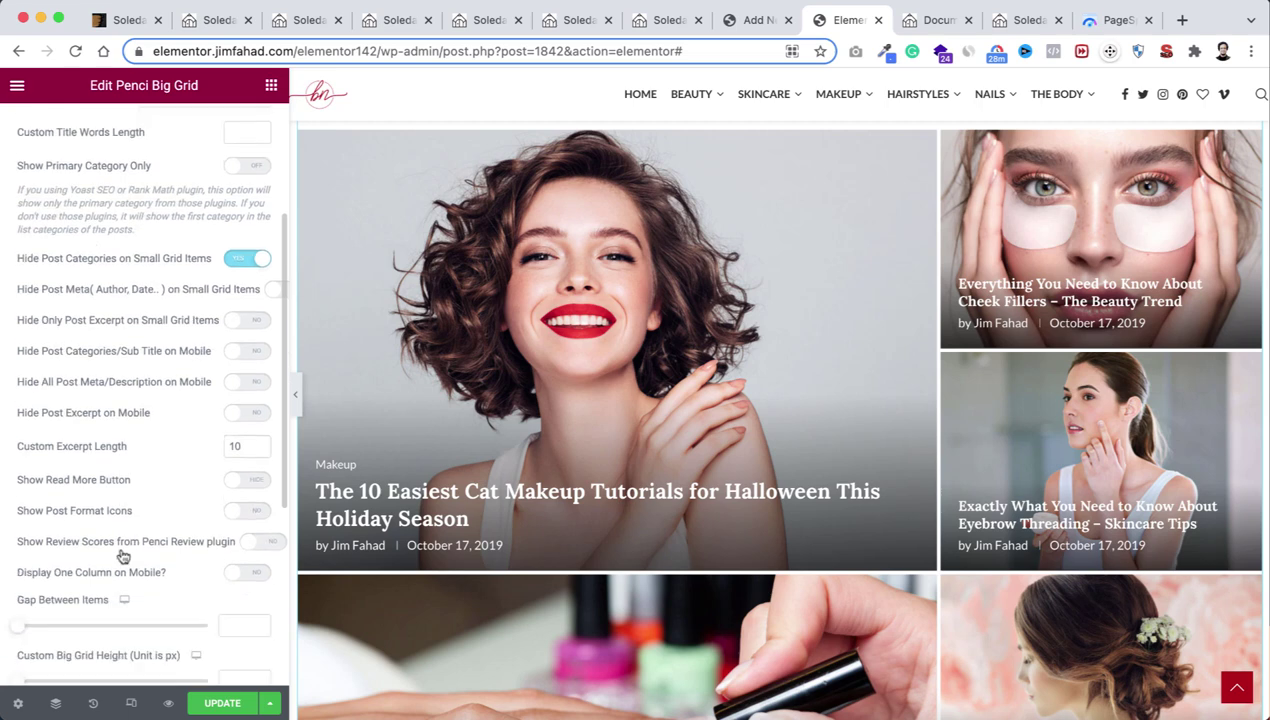
{"action": "scroll", "coordinate": [122, 556], "scroll_direction": "down", "scroll_amount": 3}
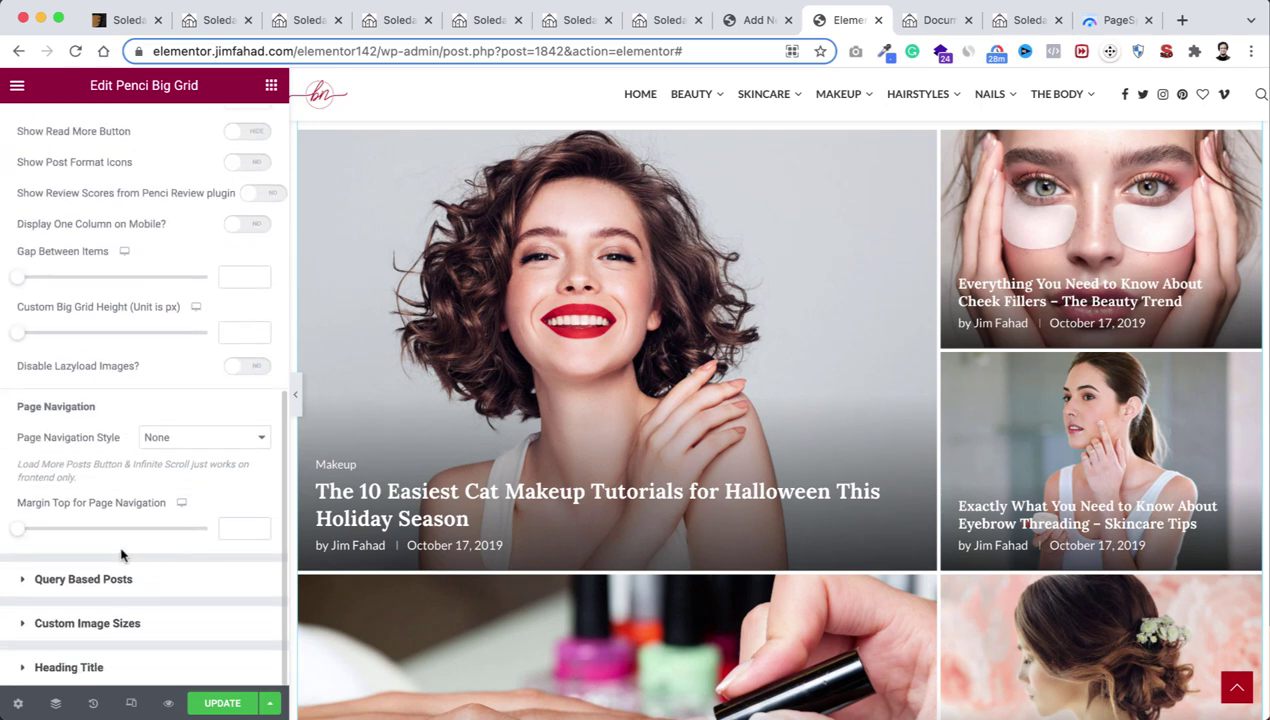
{"action": "left_click", "coordinate": [80, 580]}
{"action": "scroll", "coordinate": [148, 564], "scroll_direction": "down", "scroll_amount": 4}
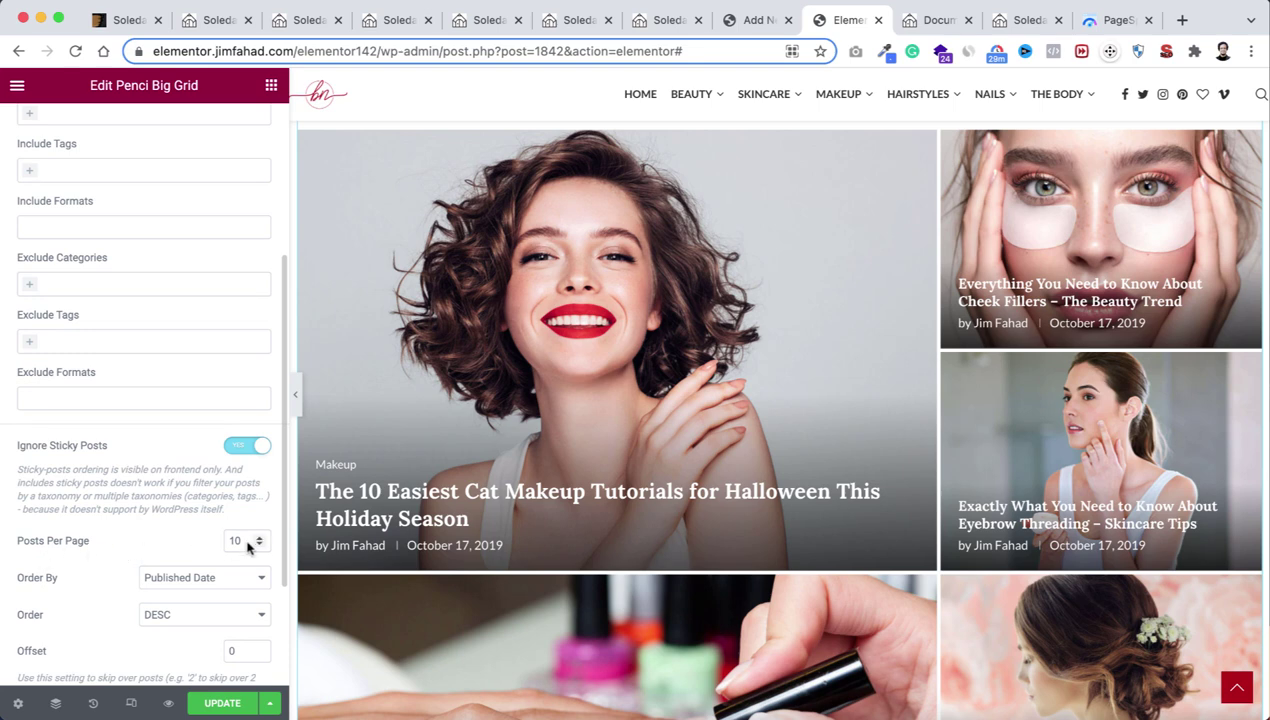
{"action": "left_click_drag", "start_coordinate": [241, 541], "coordinate": [215, 543]}
{"action": "type", "text": "3"}
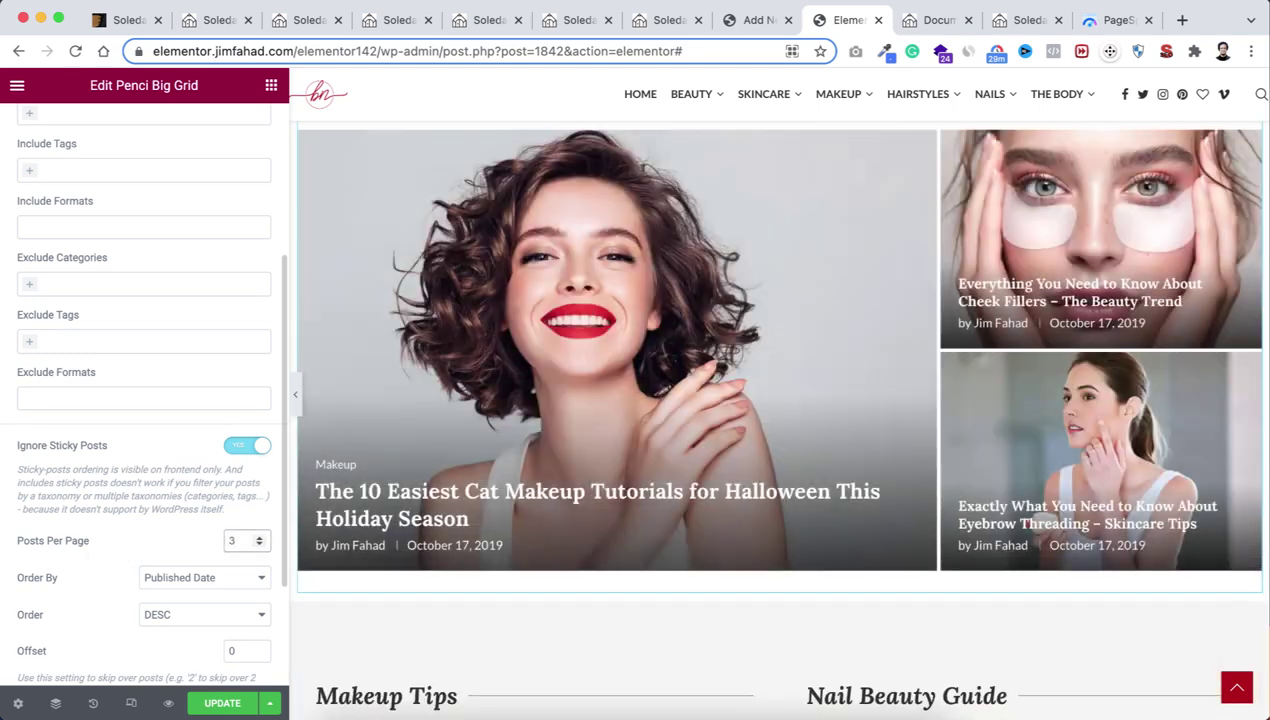
{"action": "scroll", "coordinate": [676, 402], "scroll_direction": "up", "scroll_amount": 1}
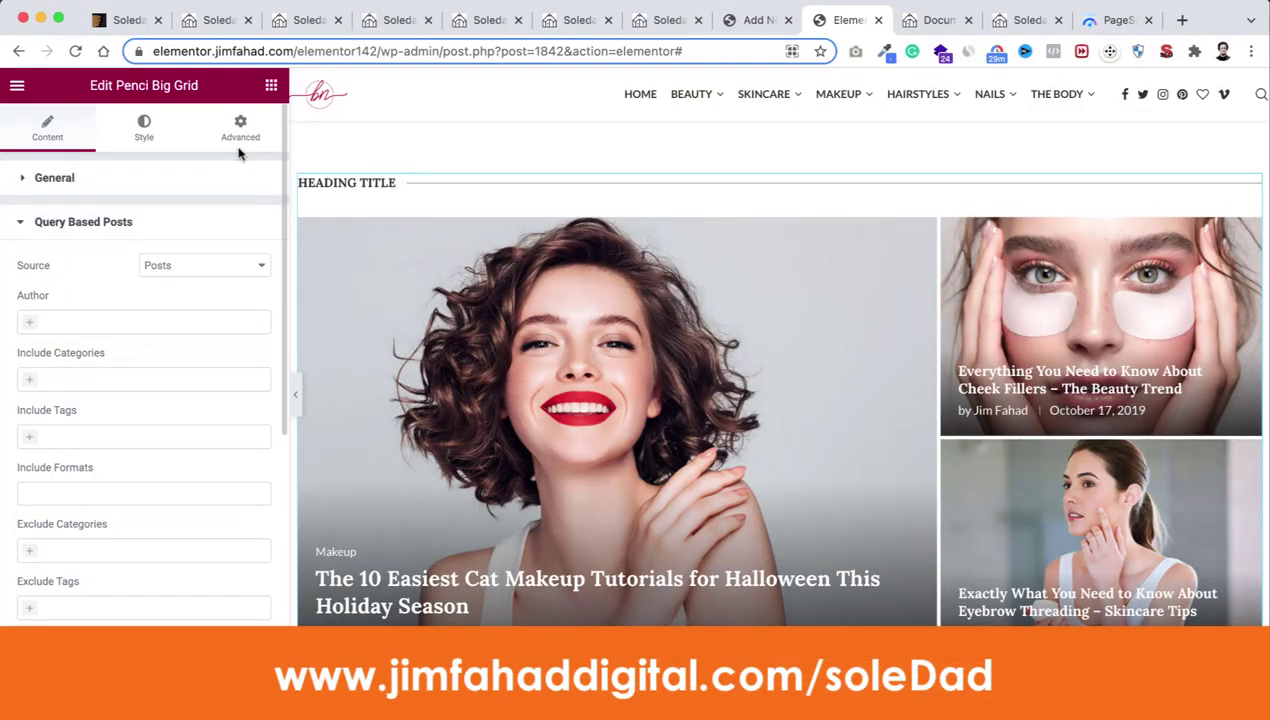
Step: Reopen the Penci Big Grid widget's settings and change its Big Grid Style to Style 9
{"action": "left_click", "coordinate": [271, 88]}
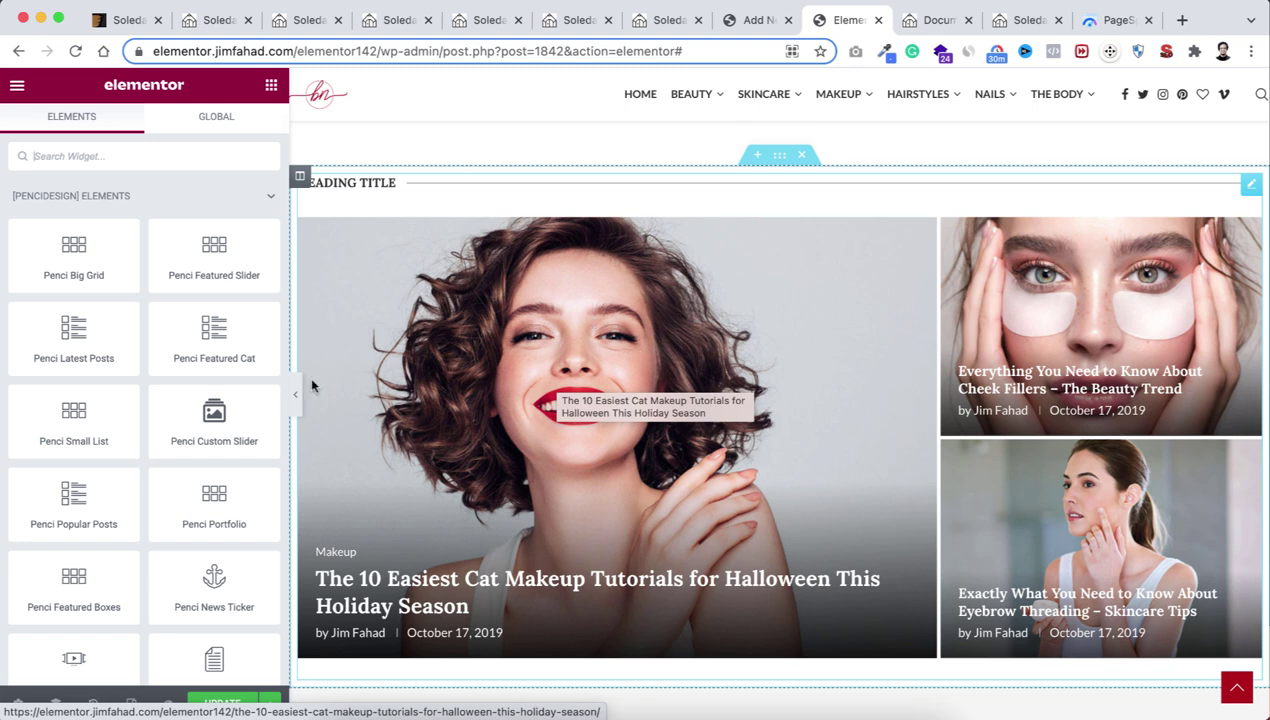
{"action": "scroll", "coordinate": [531, 360], "scroll_direction": "down", "scroll_amount": 1}
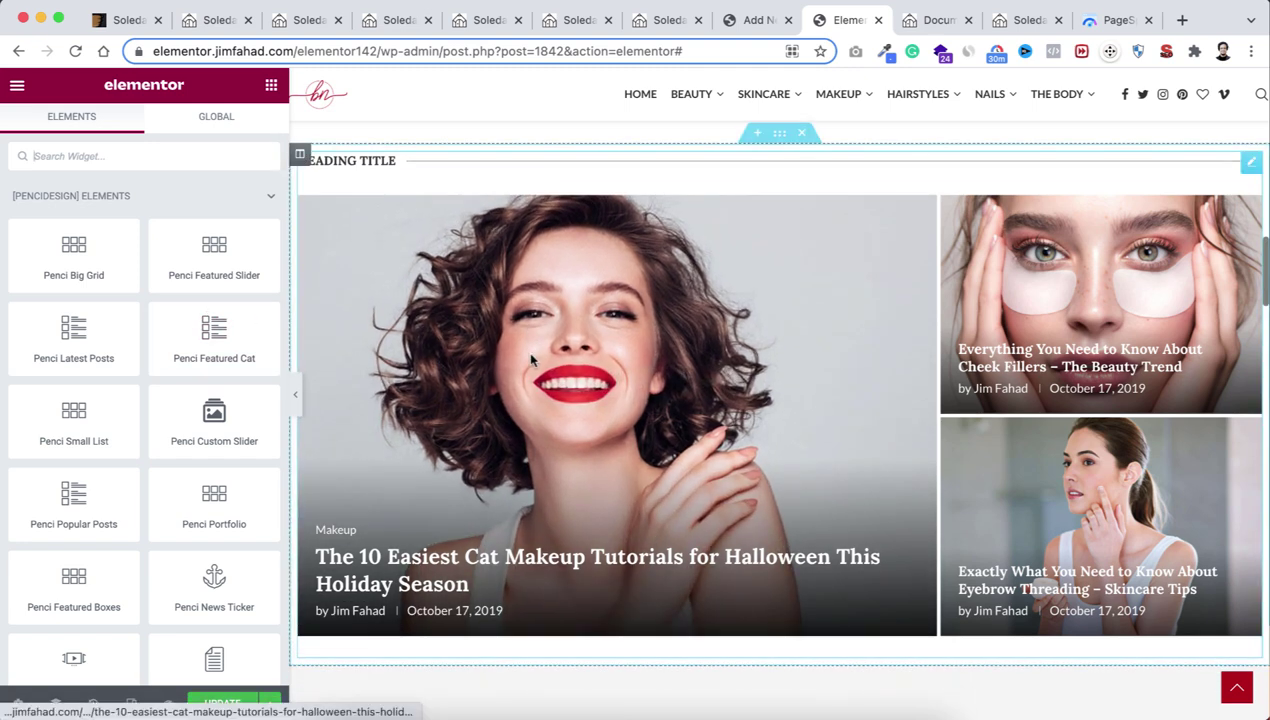
{"action": "left_click", "coordinate": [1249, 165]}
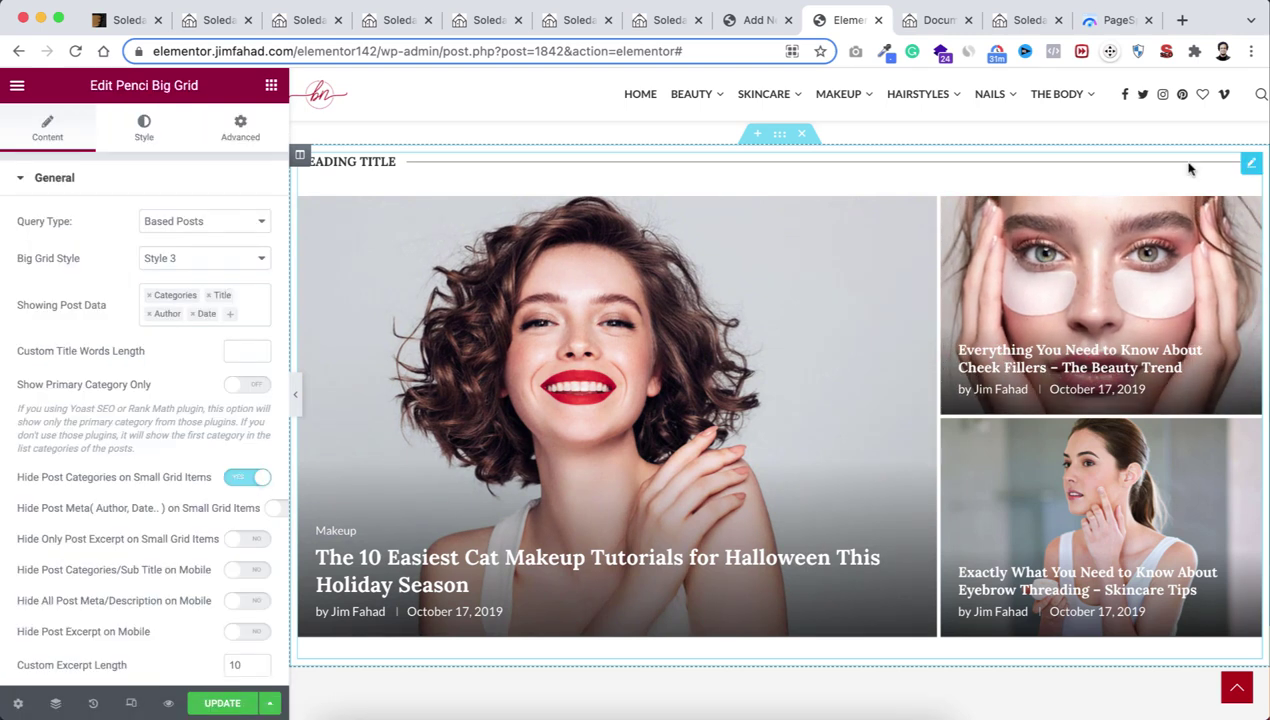
{"action": "left_click", "coordinate": [207, 262]}
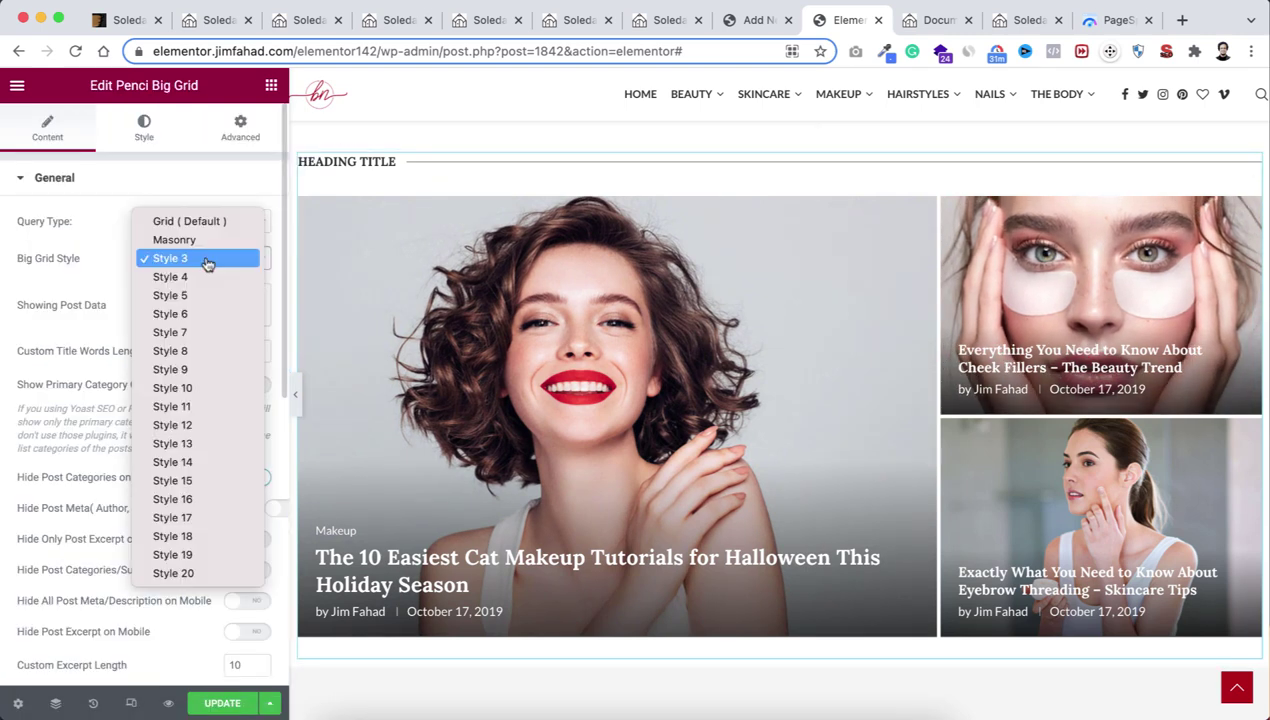
{"action": "left_click", "coordinate": [190, 372]}
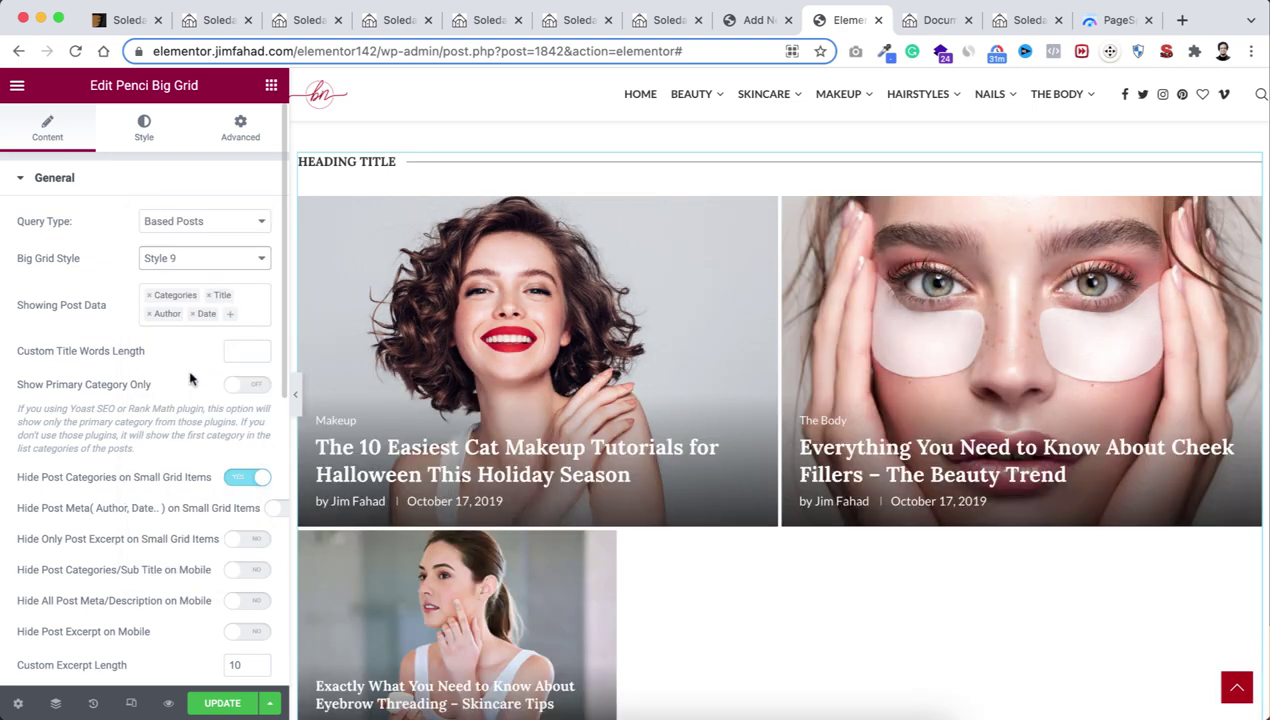
{"action": "scroll", "coordinate": [565, 413], "scroll_direction": "down", "scroll_amount": 2}
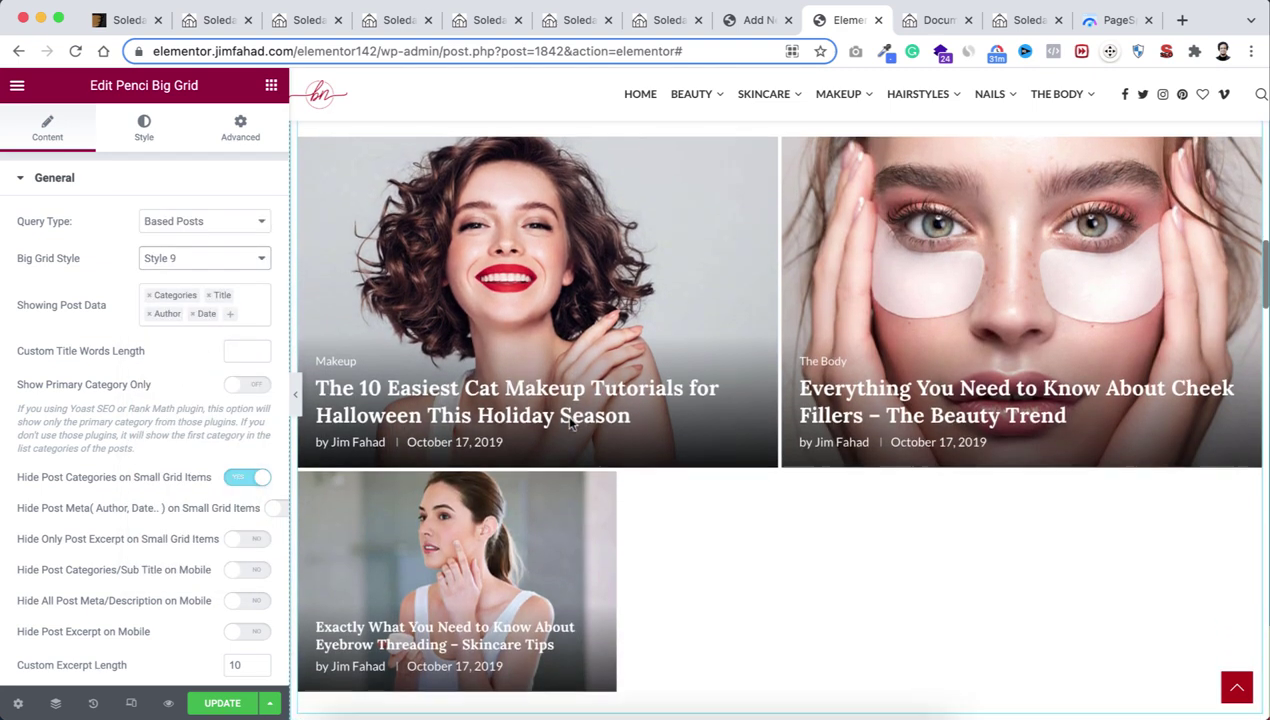
{"action": "scroll", "coordinate": [570, 424], "scroll_direction": "up", "scroll_amount": 1}
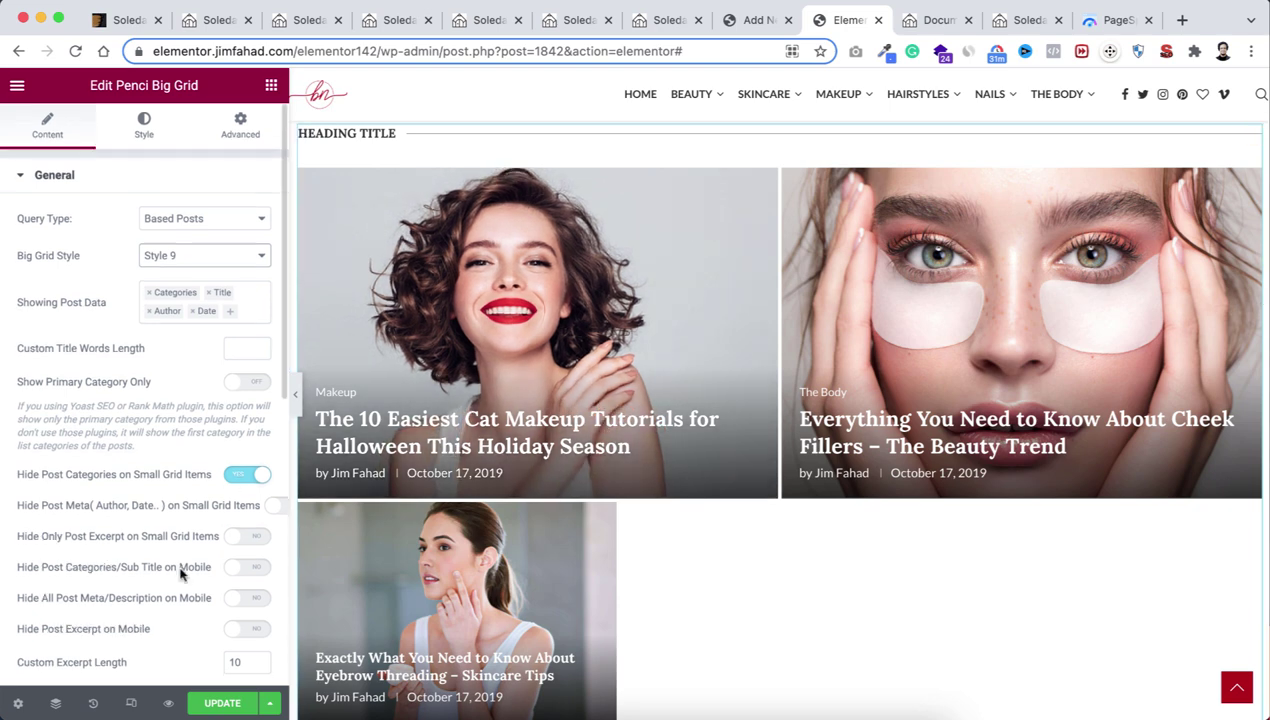
Step: Set the big grid's query to 7 posts per page and review the filled layout on the page
{"action": "scroll", "coordinate": [180, 566], "scroll_direction": "down", "scroll_amount": 5}
{"action": "scroll", "coordinate": [180, 566], "scroll_direction": "down", "scroll_amount": 3}
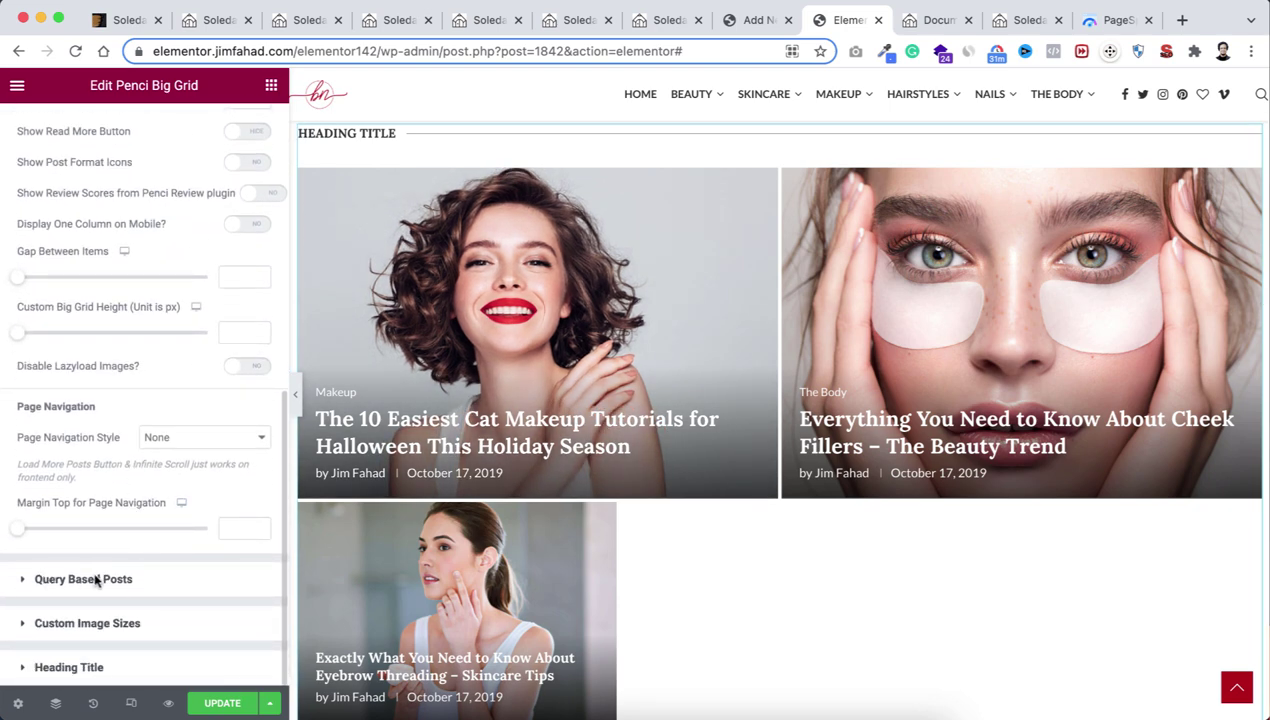
{"action": "left_click", "coordinate": [83, 579]}
{"action": "scroll", "coordinate": [162, 565], "scroll_direction": "down", "scroll_amount": 5}
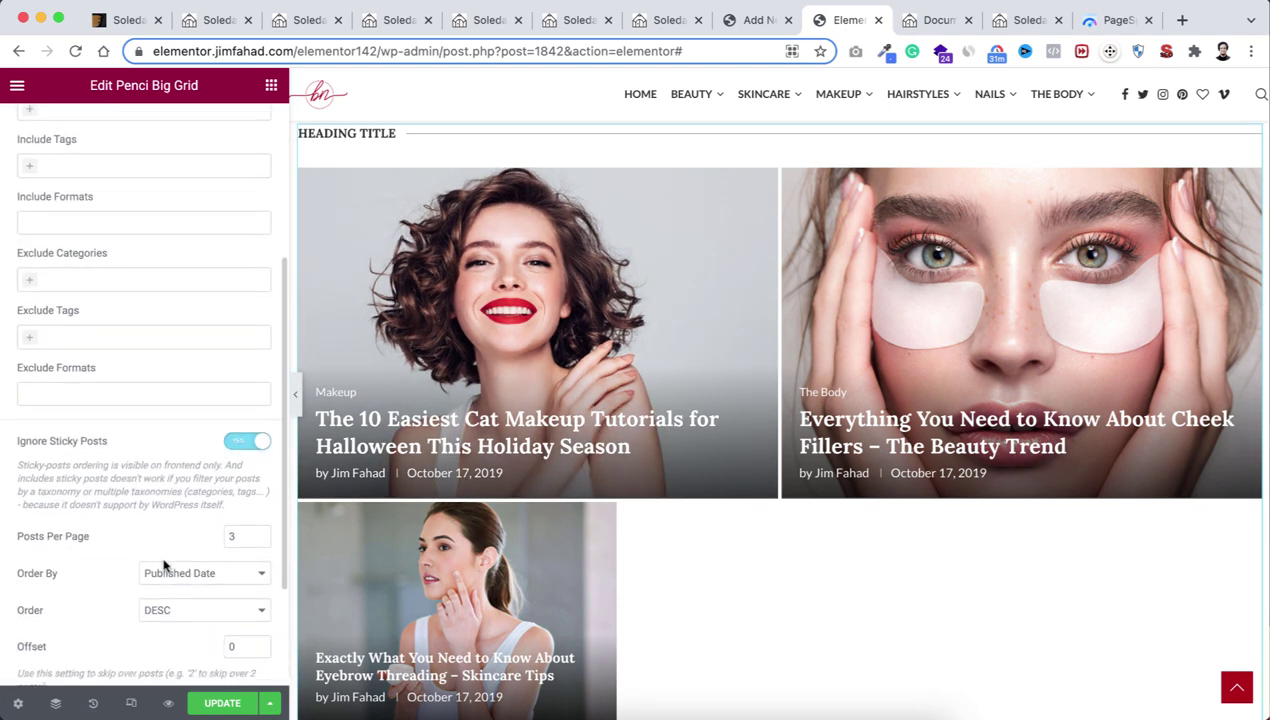
{"action": "left_click", "coordinate": [242, 537]}
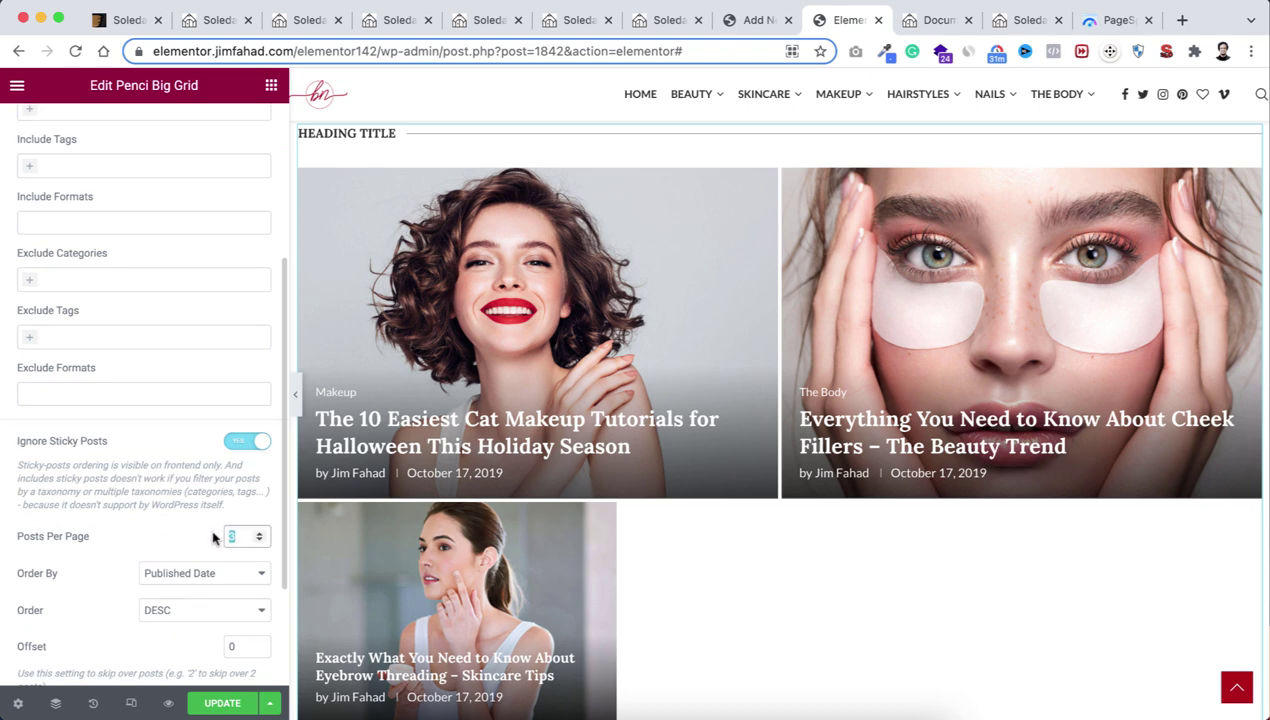
{"action": "type", "text": "7"}
{"action": "scroll", "coordinate": [590, 595], "scroll_direction": "down", "scroll_amount": 3}
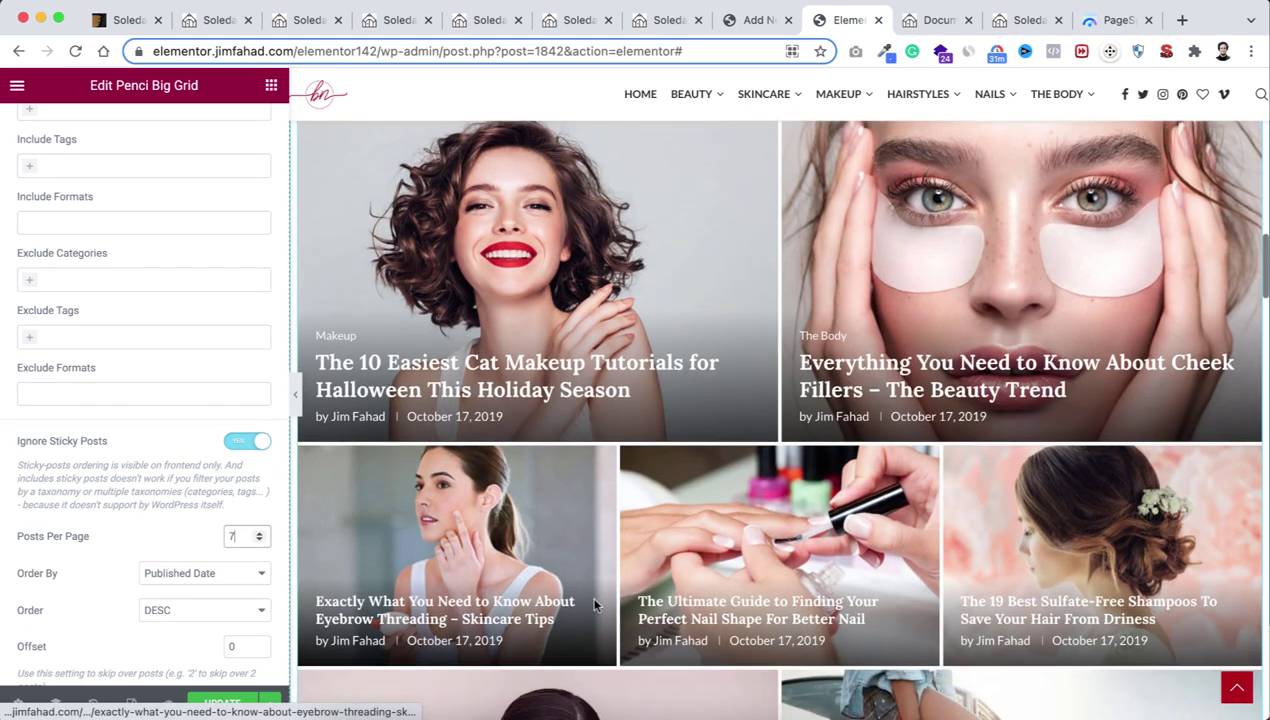
{"action": "scroll", "coordinate": [680, 427], "scroll_direction": "up", "scroll_amount": 2}
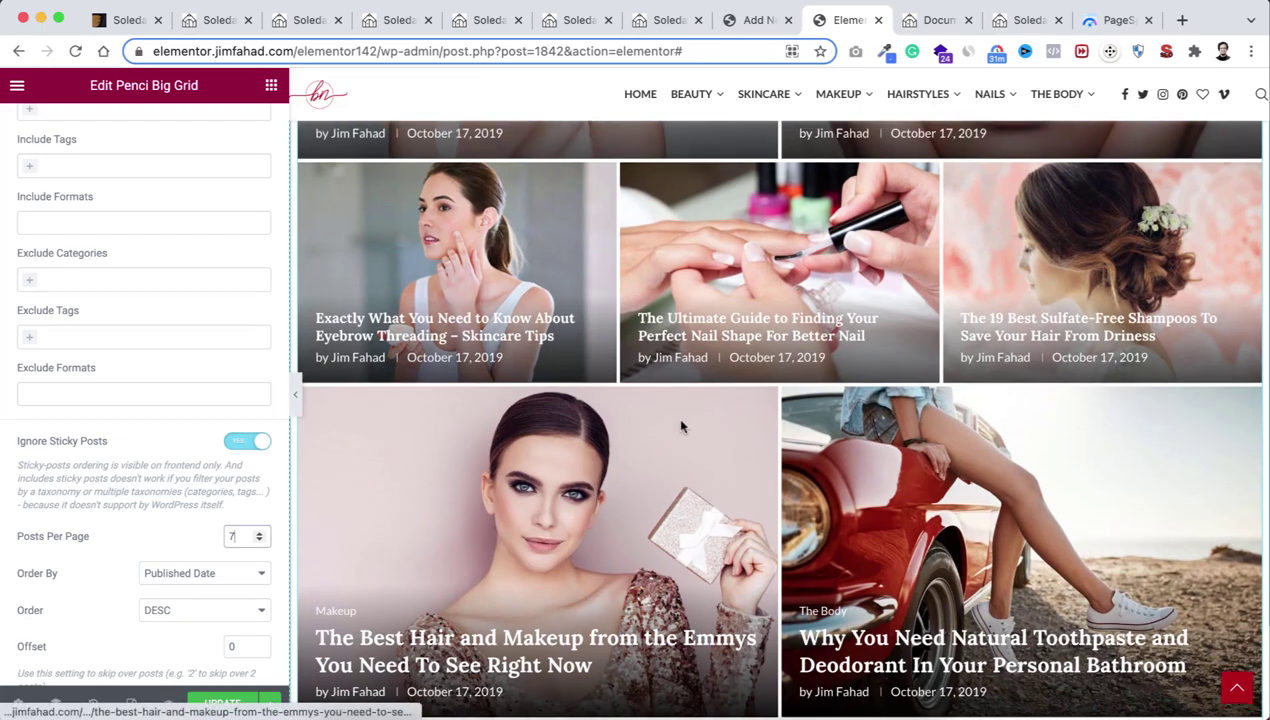
{"action": "scroll", "coordinate": [680, 427], "scroll_direction": "up", "scroll_amount": 3}
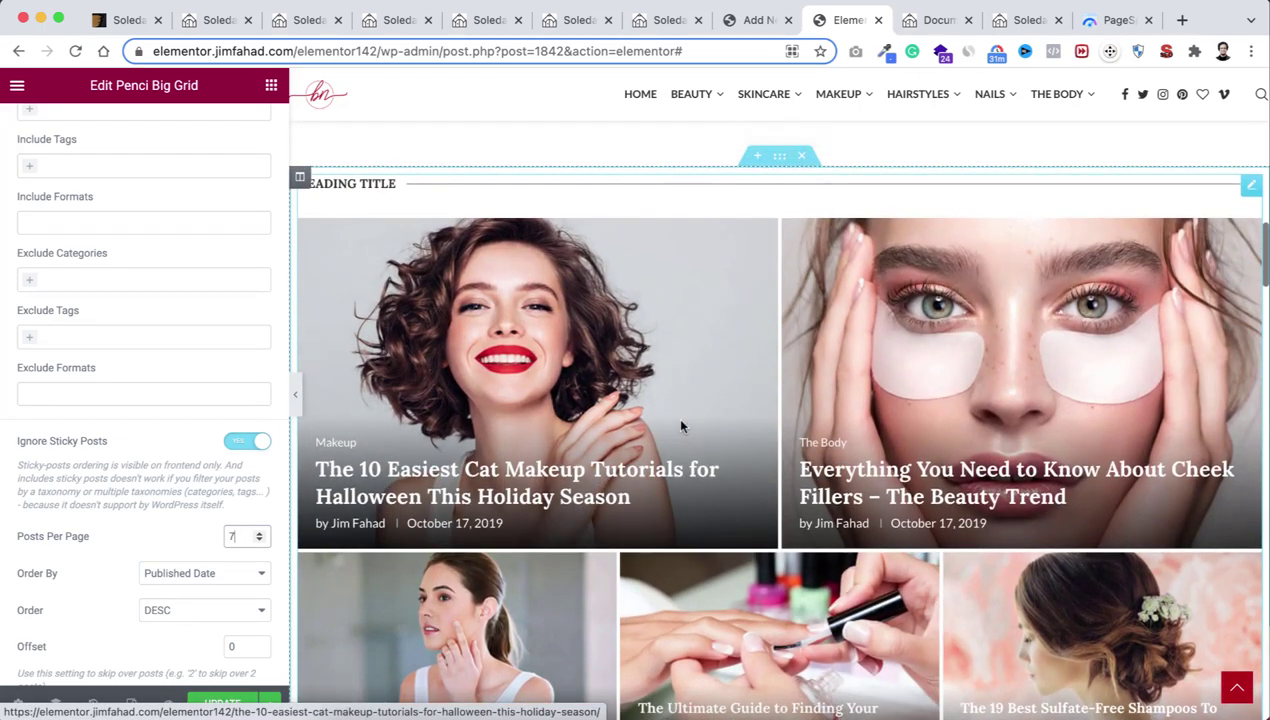
Step: Duplicate the big grid's column and delete the grid widget from the copy, leaving an empty second column beside it
{"action": "right_click", "coordinate": [301, 183]}
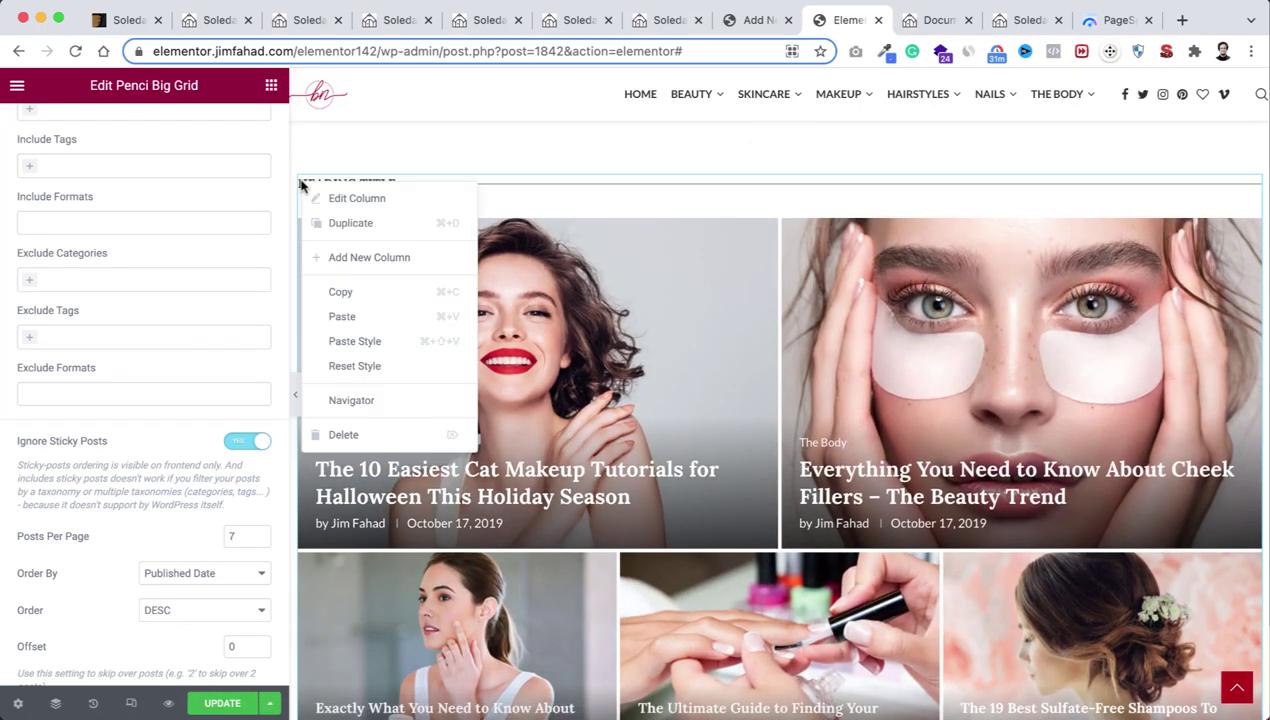
{"action": "left_click", "coordinate": [340, 222]}
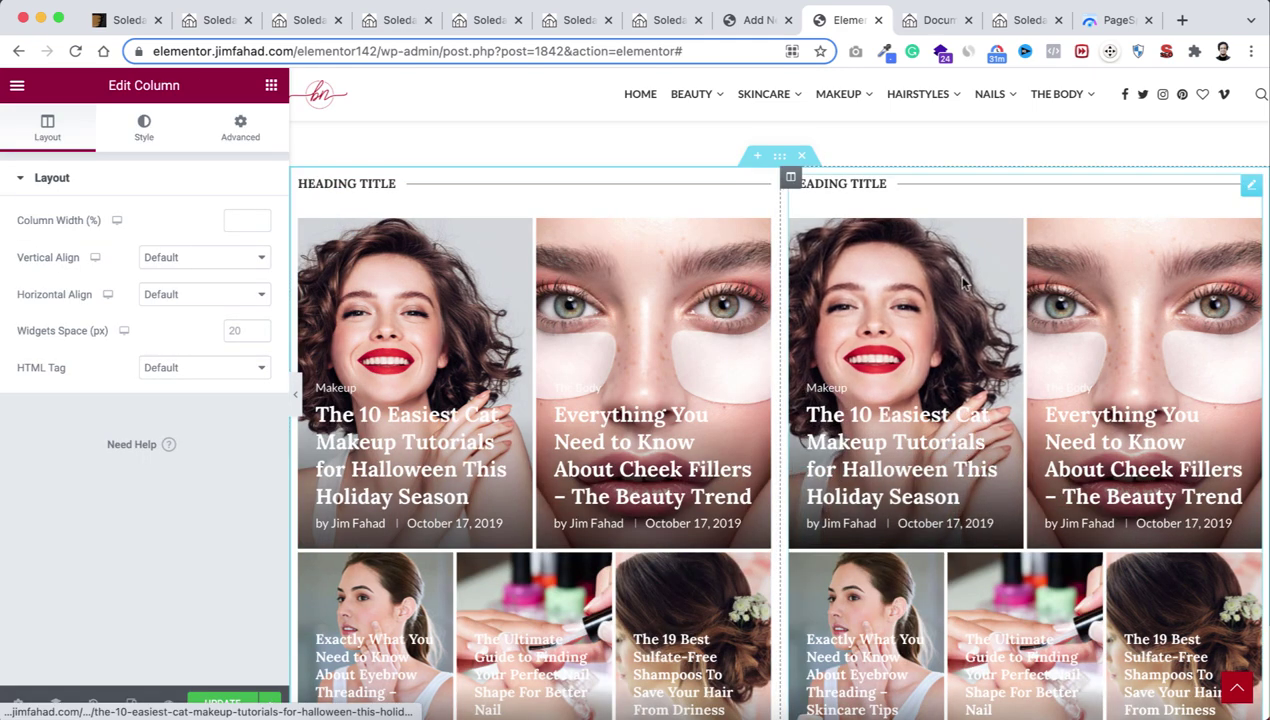
{"action": "right_click", "coordinate": [1248, 190]}
{"action": "left_click", "coordinate": [1138, 442]}
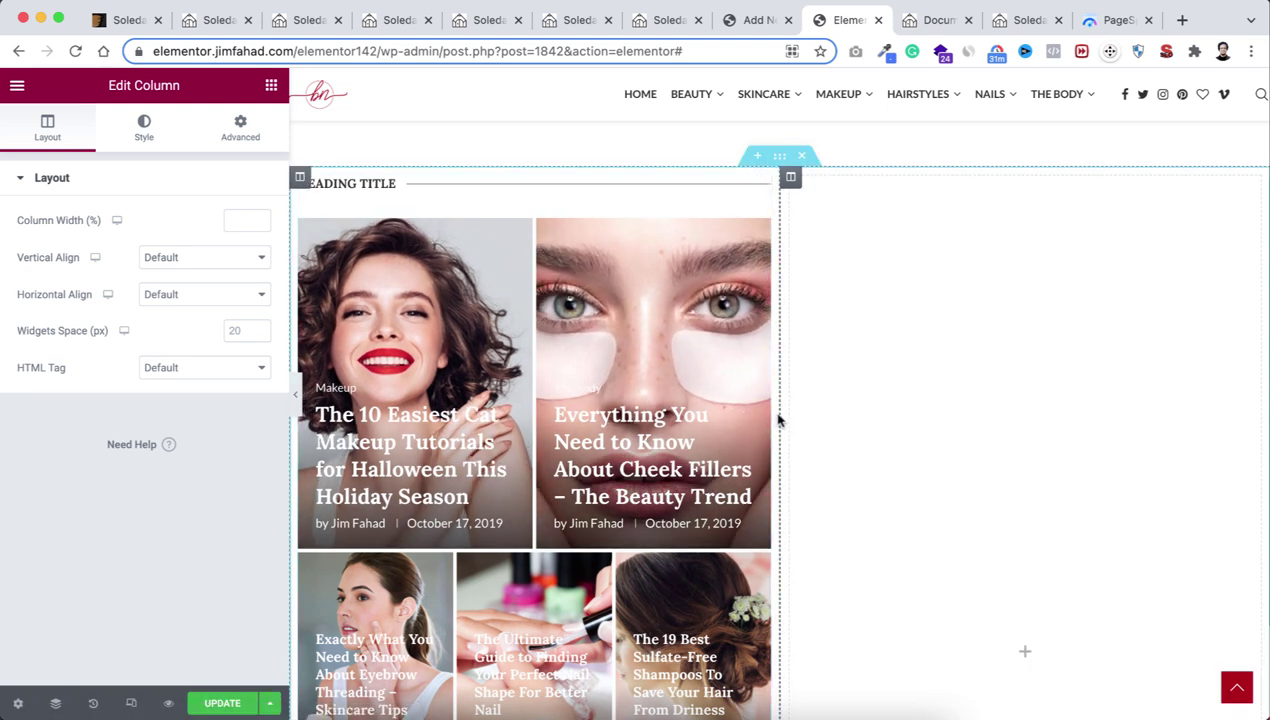
Step: Widen the big grid's column so the empty column beside it takes about 31% of the section, and check the resized grid
{"action": "left_click_drag", "start_coordinate": [779, 421], "coordinate": [962, 417]}
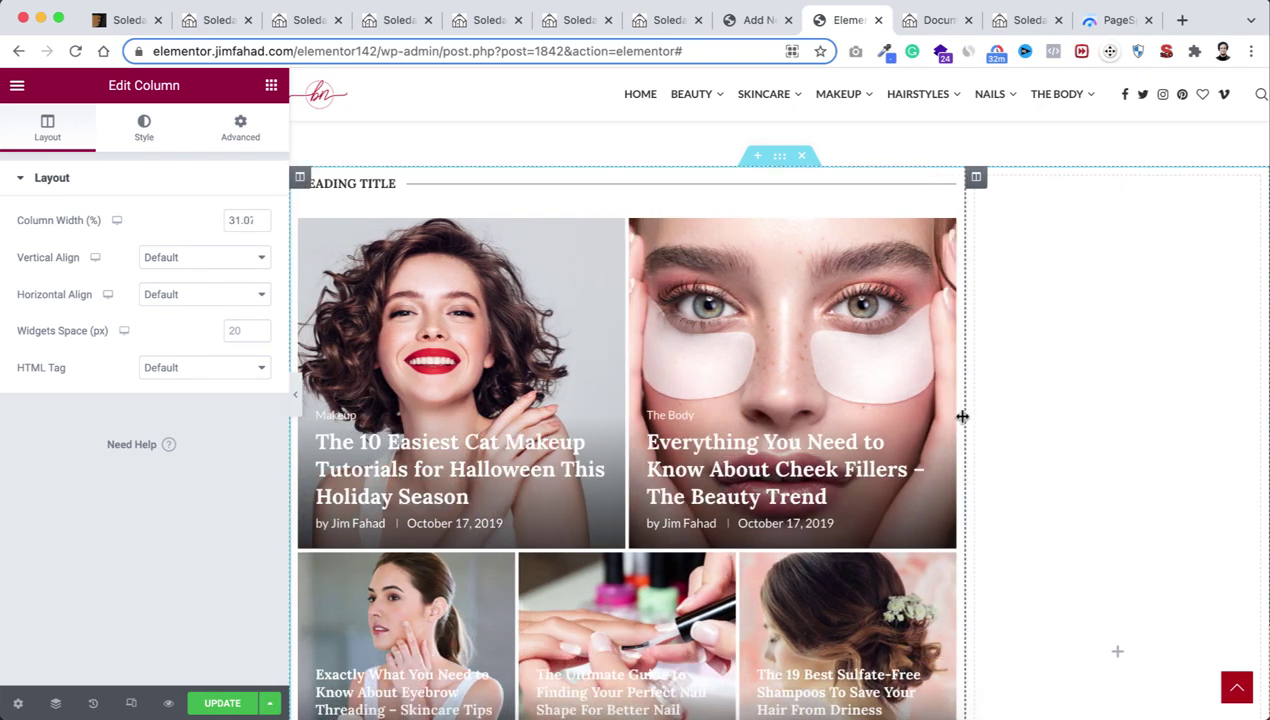
{"action": "scroll", "coordinate": [962, 416], "scroll_direction": "down", "scroll_amount": 5}
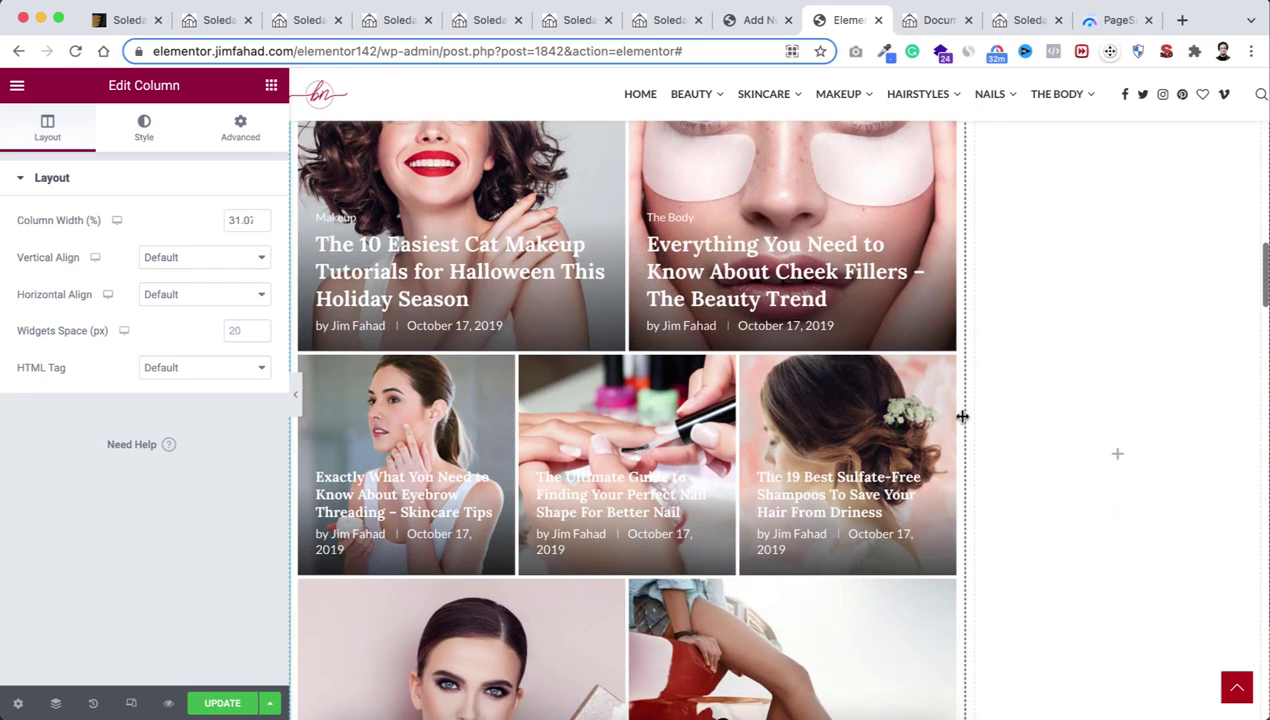
{"action": "scroll", "coordinate": [962, 416], "scroll_direction": "up", "scroll_amount": 4}
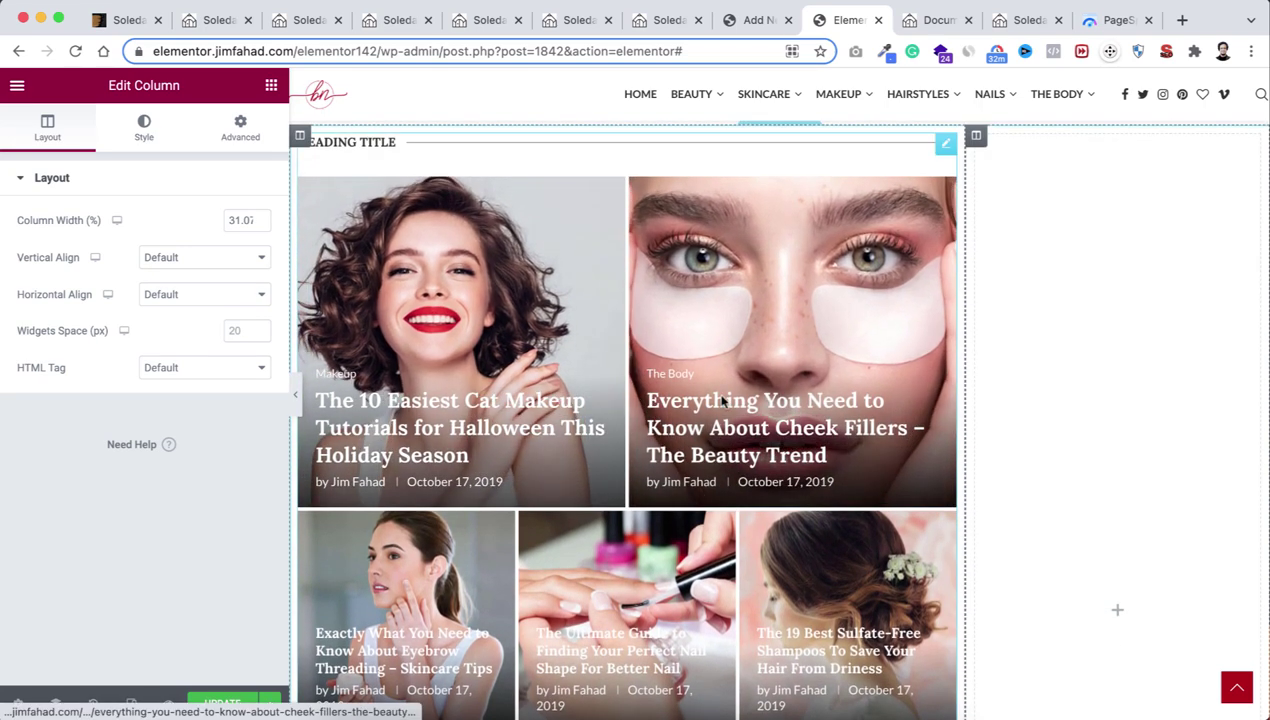
{"action": "scroll", "coordinate": [712, 460], "scroll_direction": "down", "scroll_amount": 6}
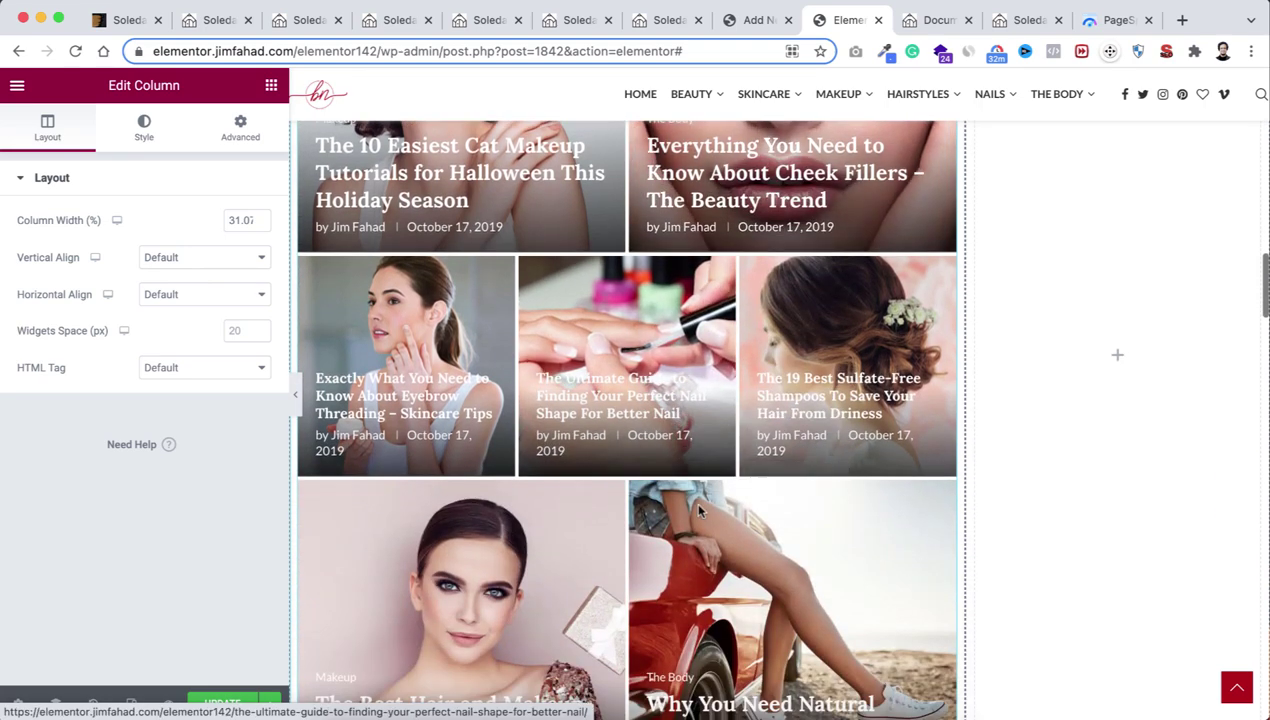
{"action": "scroll", "coordinate": [699, 508], "scroll_direction": "down", "scroll_amount": 4}
{"action": "scroll", "coordinate": [700, 450], "scroll_direction": "up", "scroll_amount": 6}
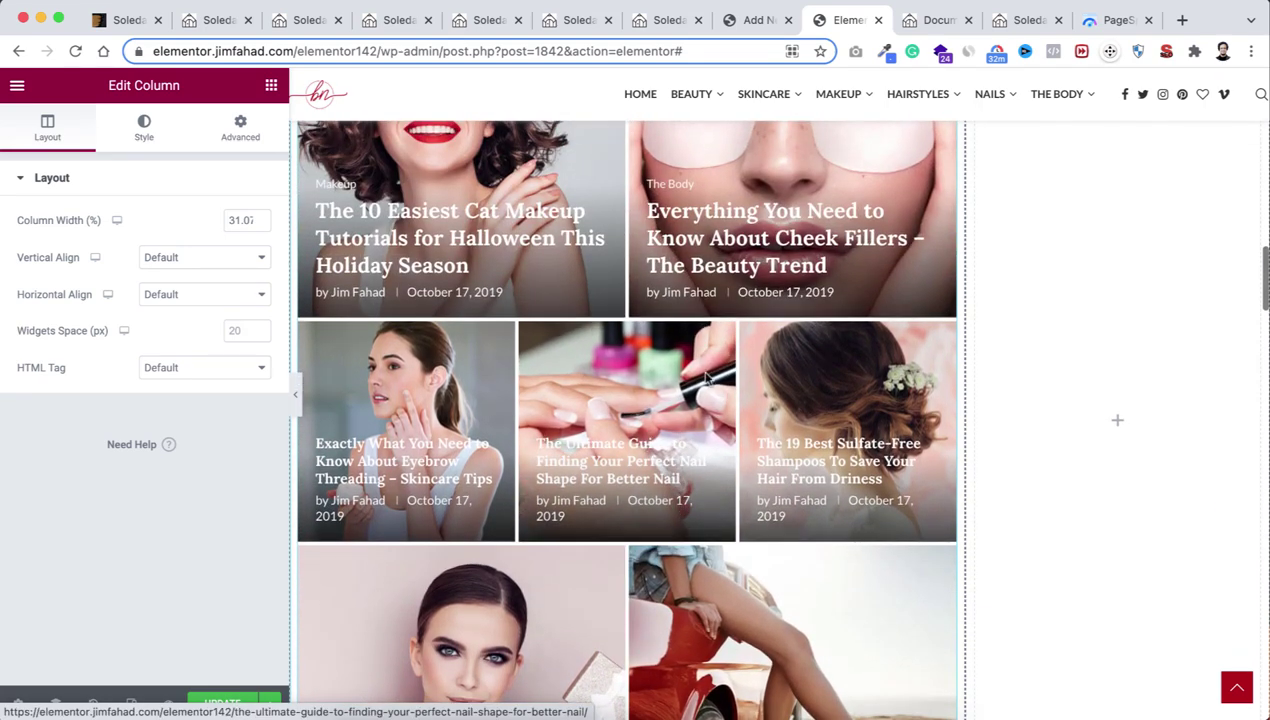
{"action": "scroll", "coordinate": [712, 415], "scroll_direction": "up", "scroll_amount": 5}
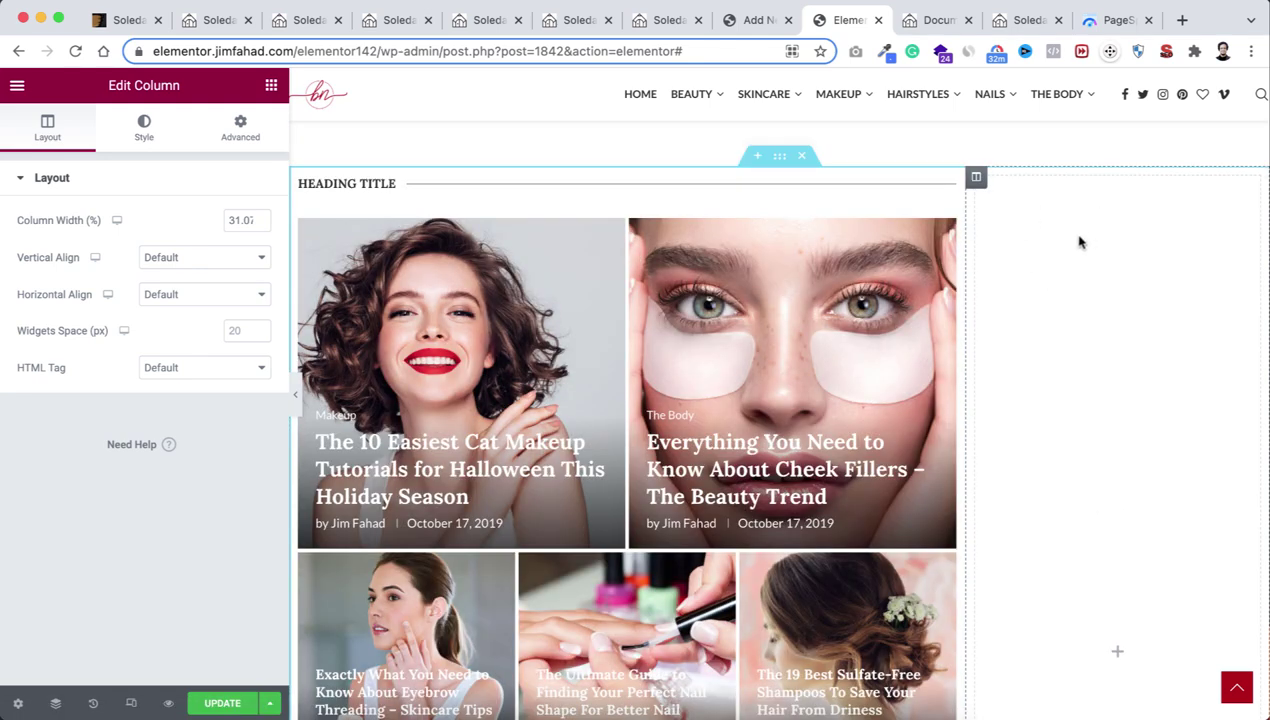
Step: Add a Penci Small List widget to the empty column and set its Columns to 1
{"action": "left_click", "coordinate": [1115, 653]}
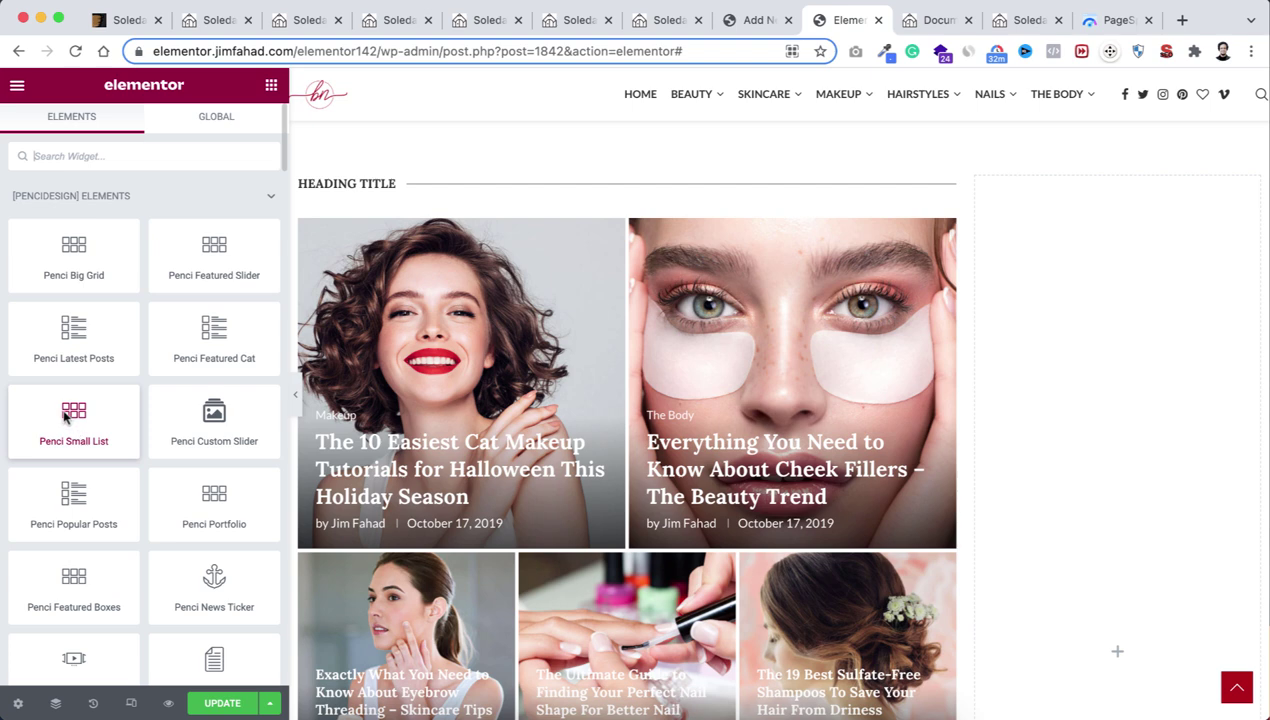
{"action": "left_click_drag", "start_coordinate": [66, 417], "coordinate": [1160, 511]}
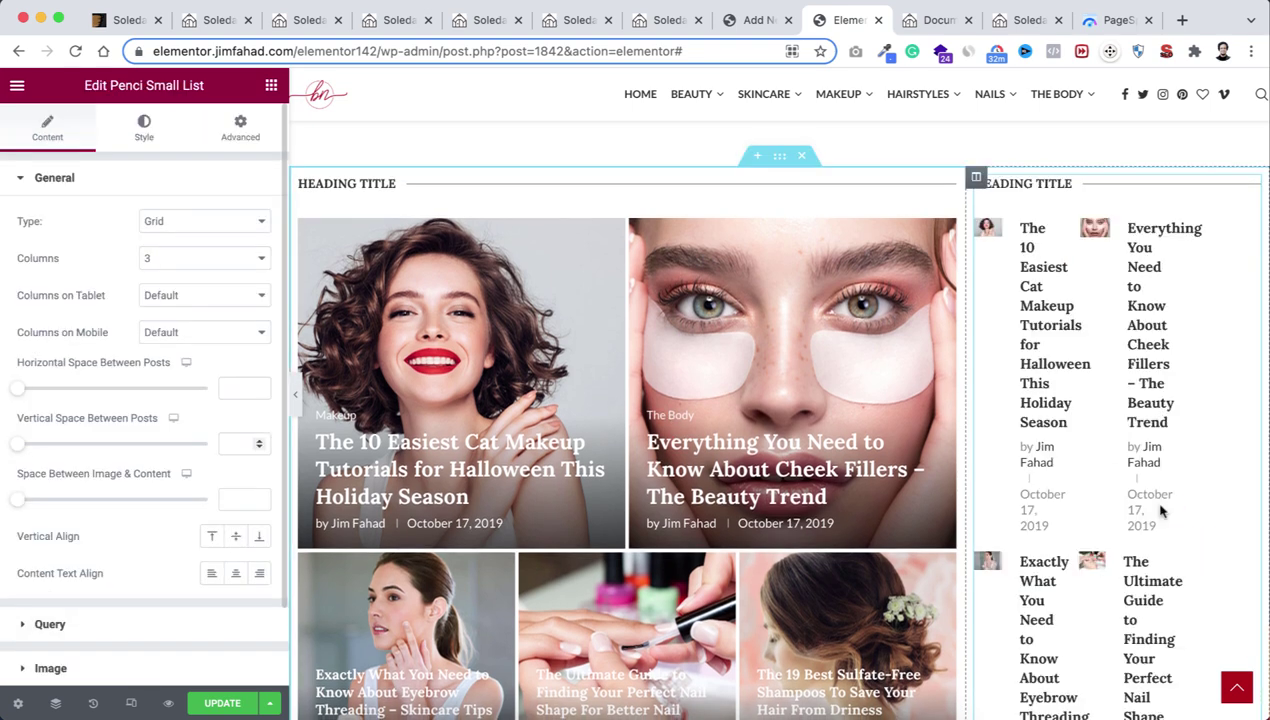
{"action": "left_click", "coordinate": [178, 262]}
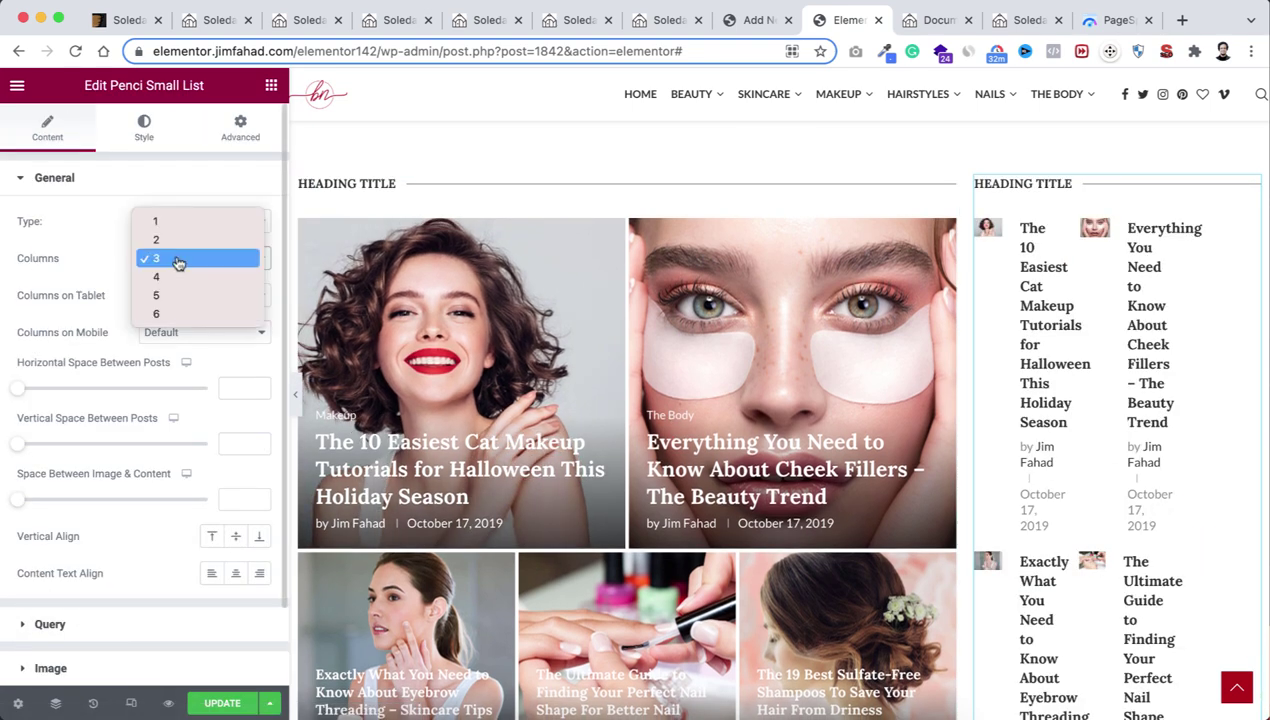
{"action": "left_click", "coordinate": [177, 224]}
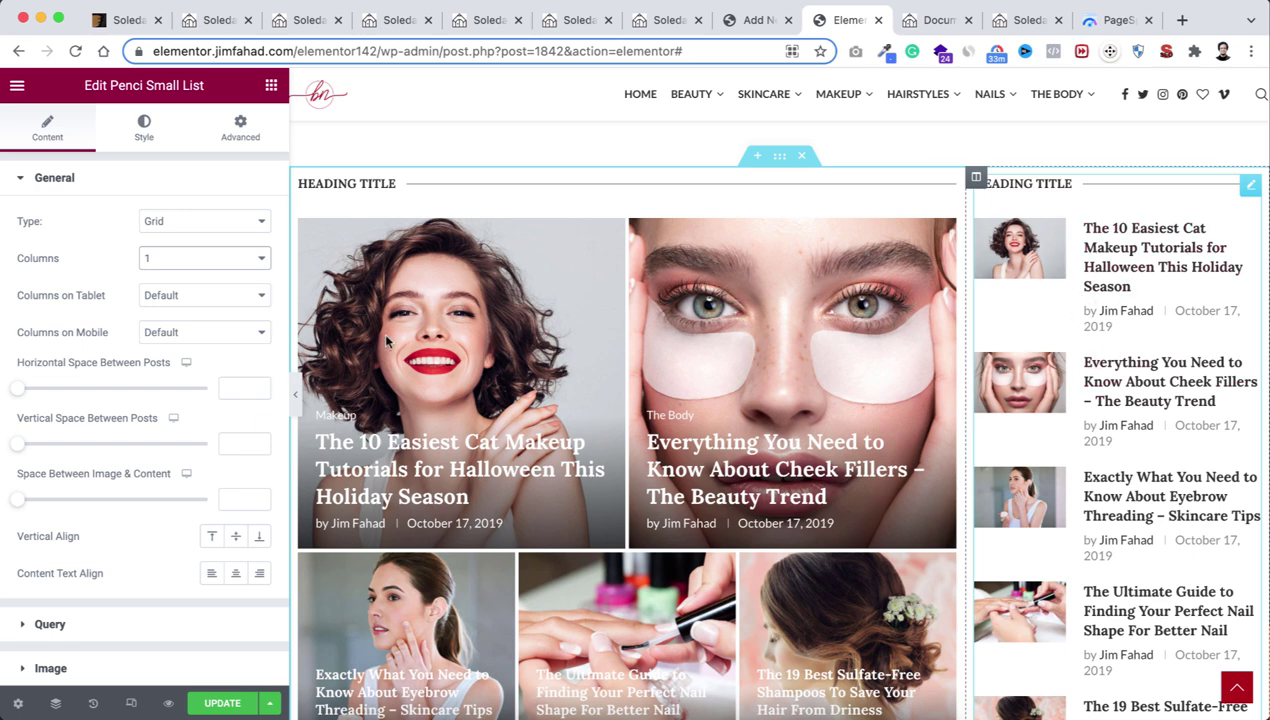
Step: Restrict the small list's query to posts in the Hairstyles category
{"action": "scroll", "coordinate": [116, 597], "scroll_direction": "down", "scroll_amount": 1}
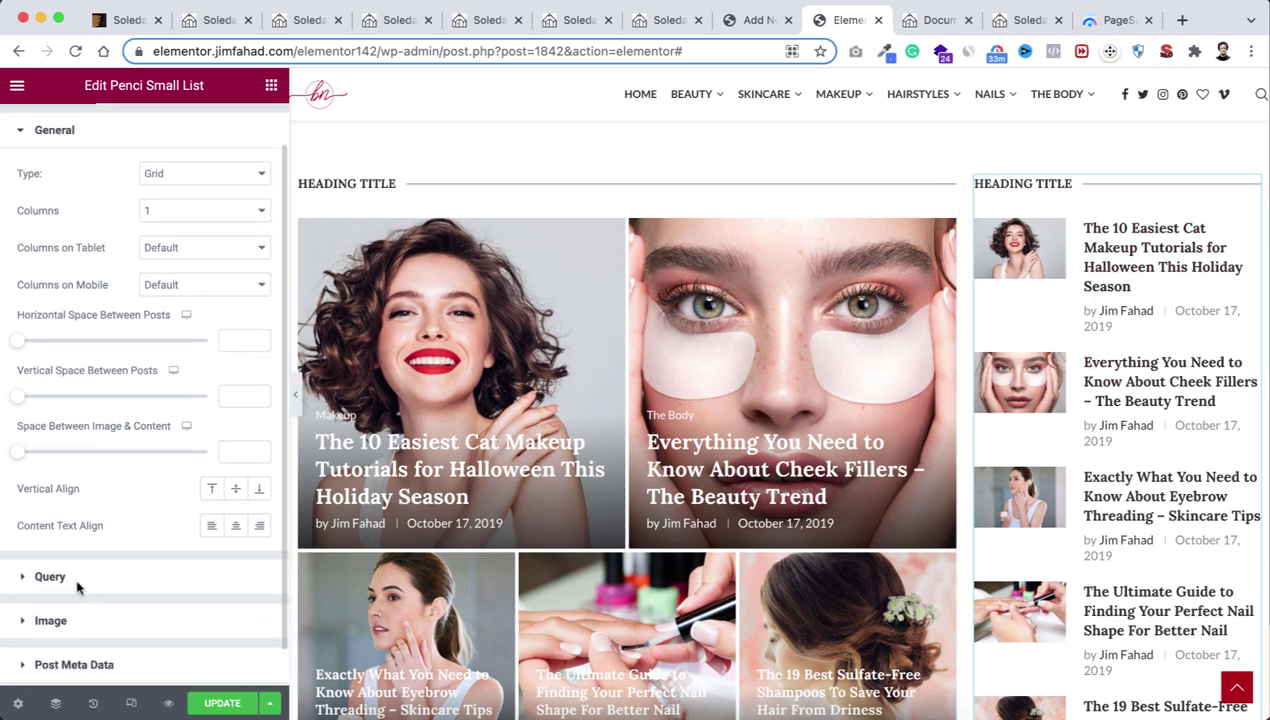
{"action": "left_click", "coordinate": [74, 587]}
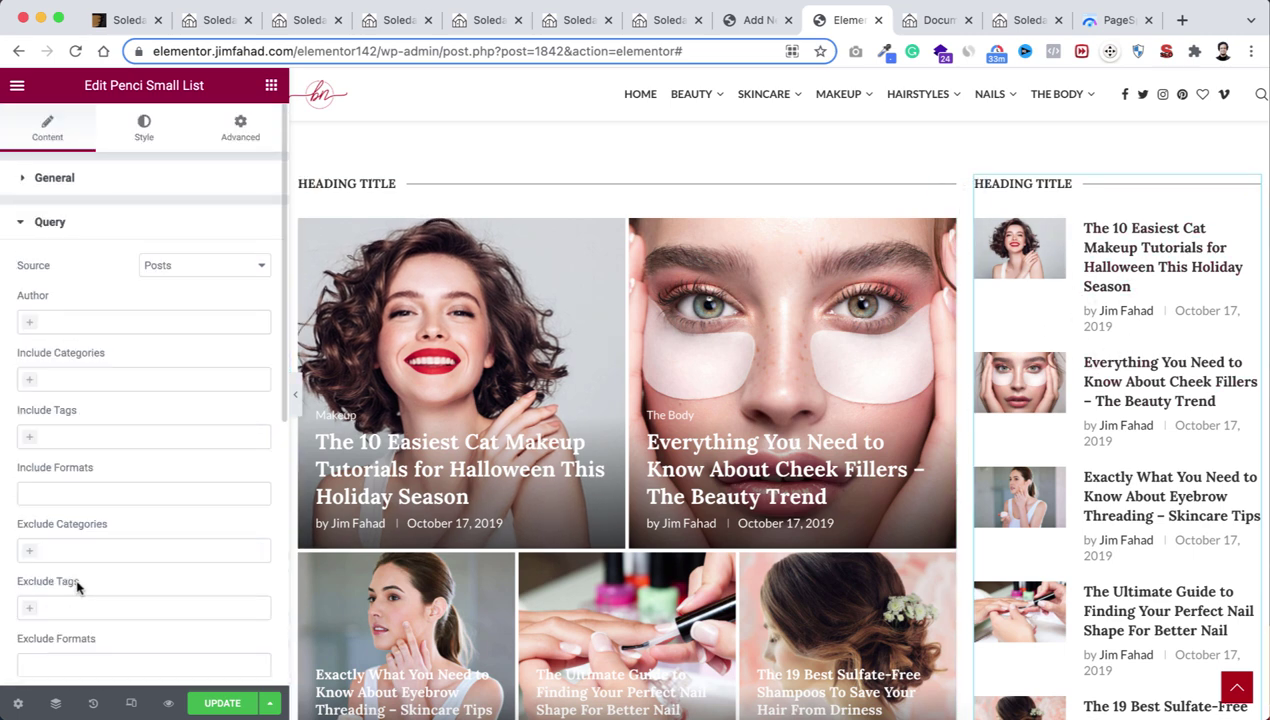
{"action": "left_click", "coordinate": [72, 380]}
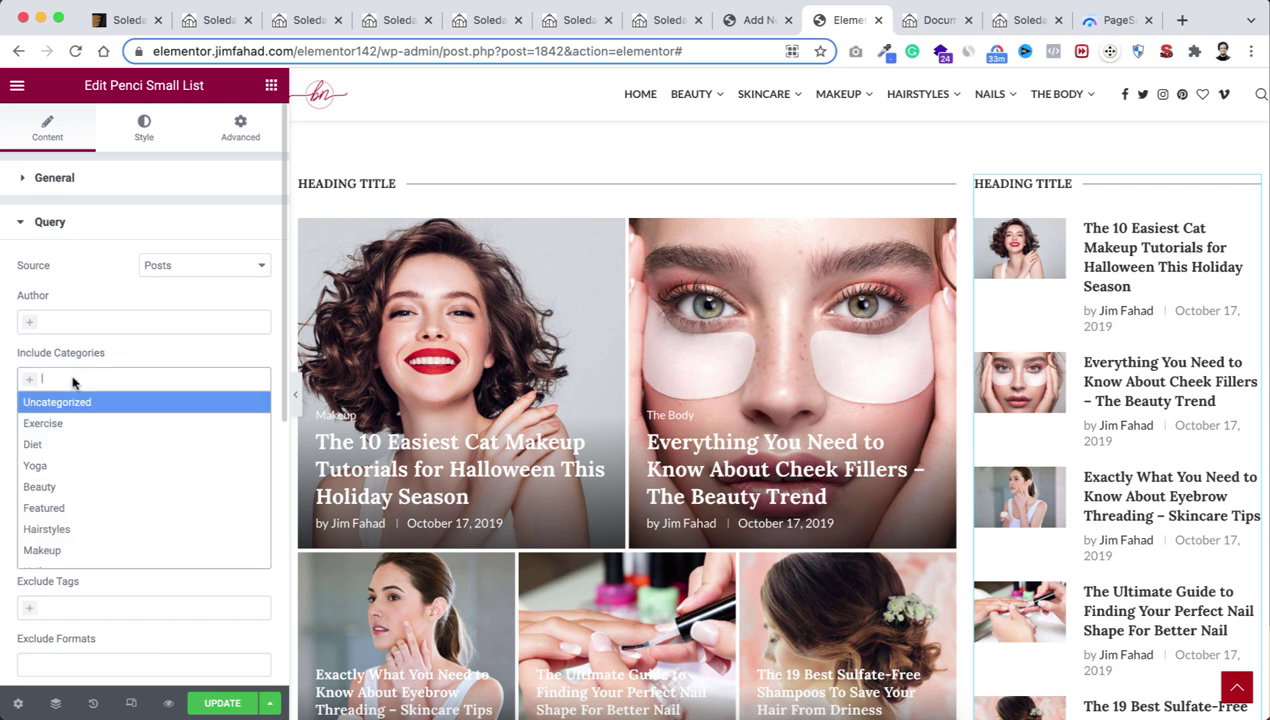
{"action": "left_click", "coordinate": [73, 531]}
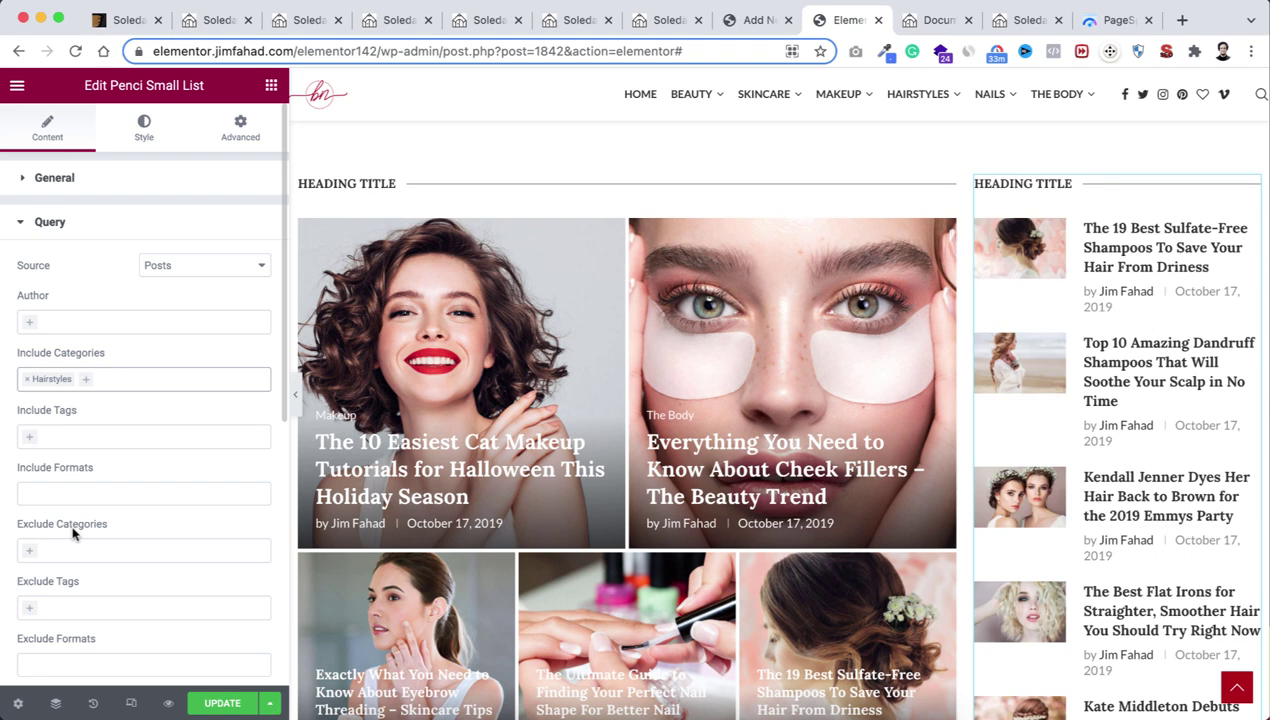
Step: Change the Penci Big Grid widget's heading title to "Recent Posts"
{"action": "left_click", "coordinate": [350, 190]}
{"action": "scroll", "coordinate": [85, 570], "scroll_direction": "down", "scroll_amount": 10}
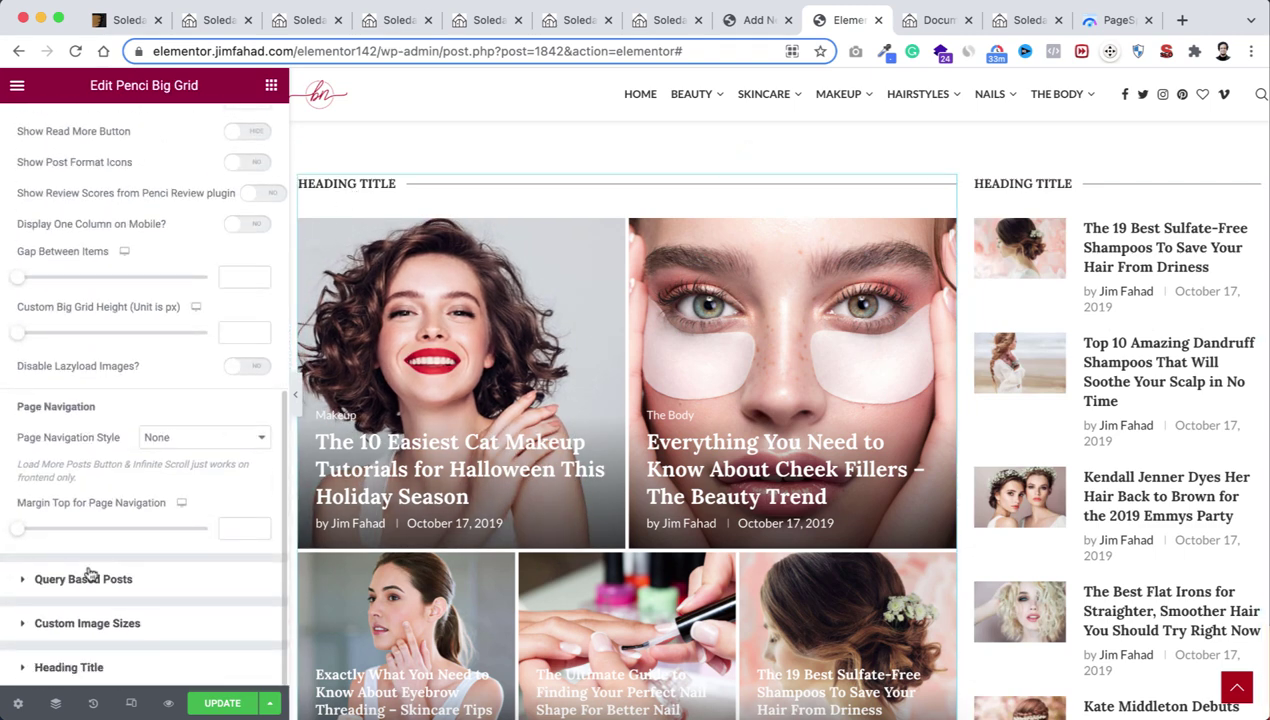
{"action": "left_click", "coordinate": [69, 667]}
{"action": "left_click_drag", "start_coordinate": [211, 396], "coordinate": [113, 388]}
{"action": "type", "text": "Recent Posts"}
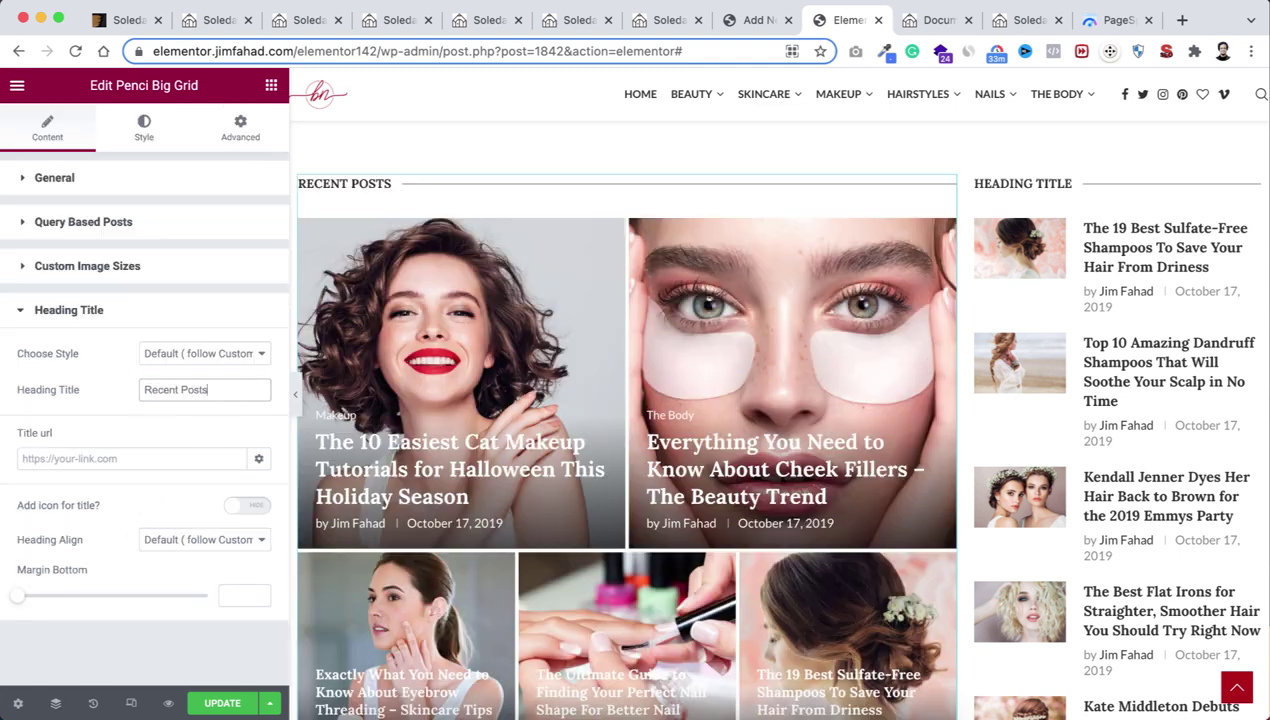
Step: Change the Penci Small List widget's heading title to "Hairstyles Posts"
{"action": "left_click", "coordinate": [1012, 186]}
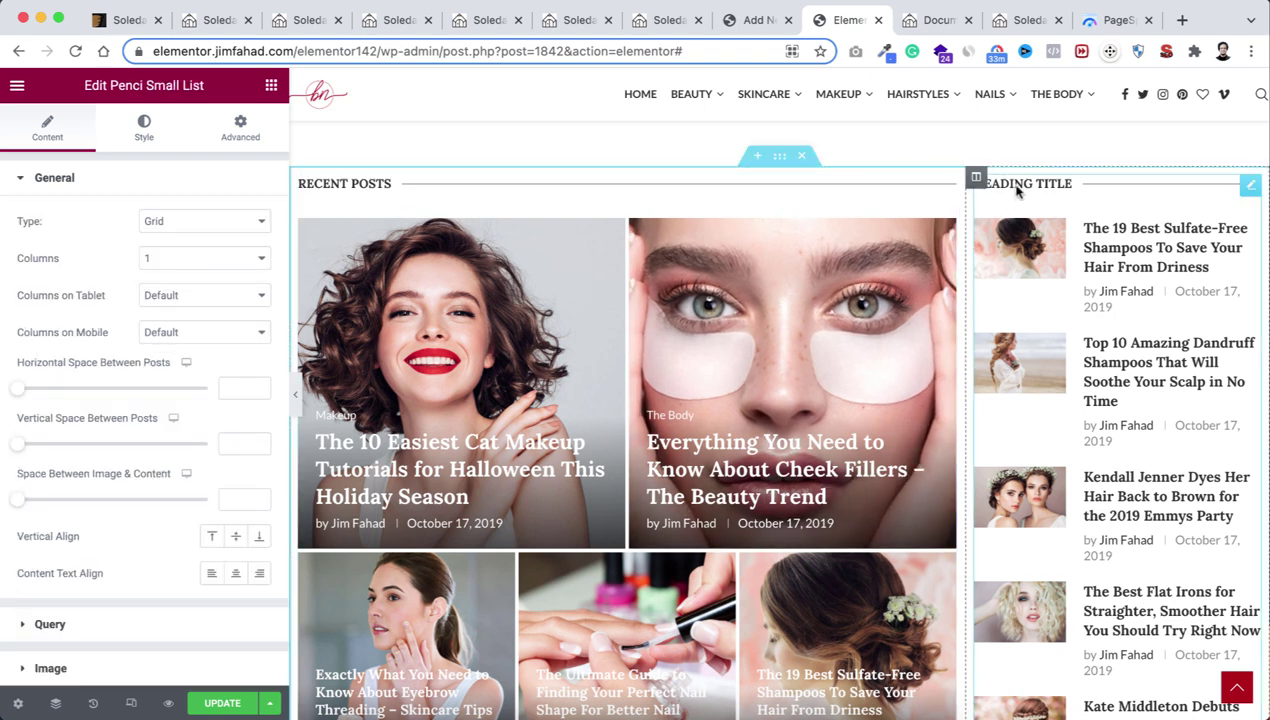
{"action": "scroll", "coordinate": [94, 550], "scroll_direction": "down", "scroll_amount": 2}
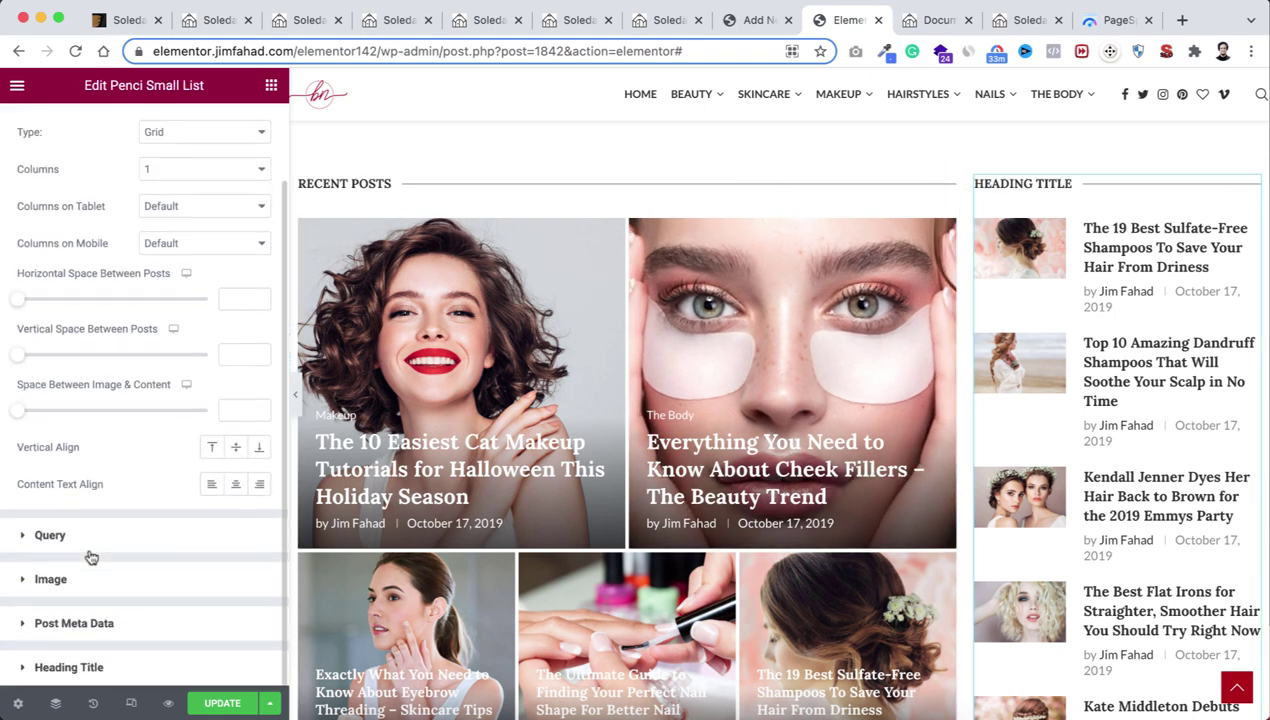
{"action": "left_click", "coordinate": [68, 667]}
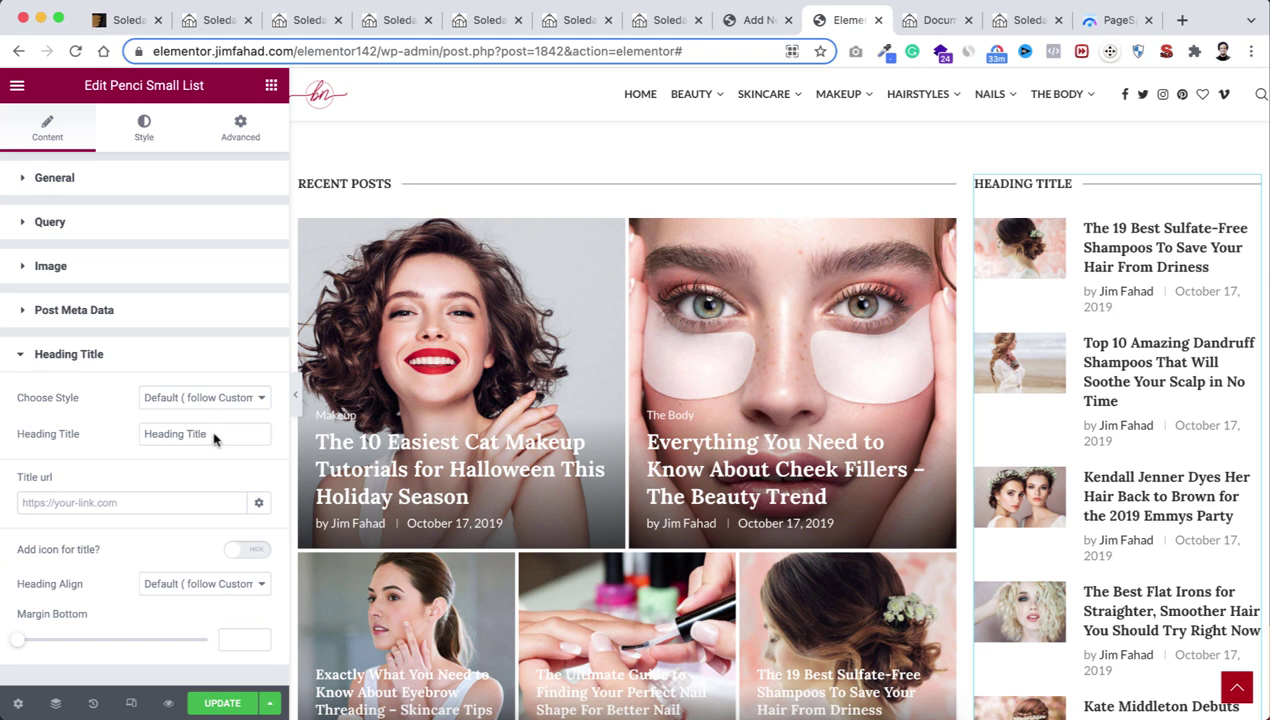
{"action": "left_click_drag", "start_coordinate": [213, 438], "coordinate": [112, 438]}
{"action": "type", "text": "Hair"}
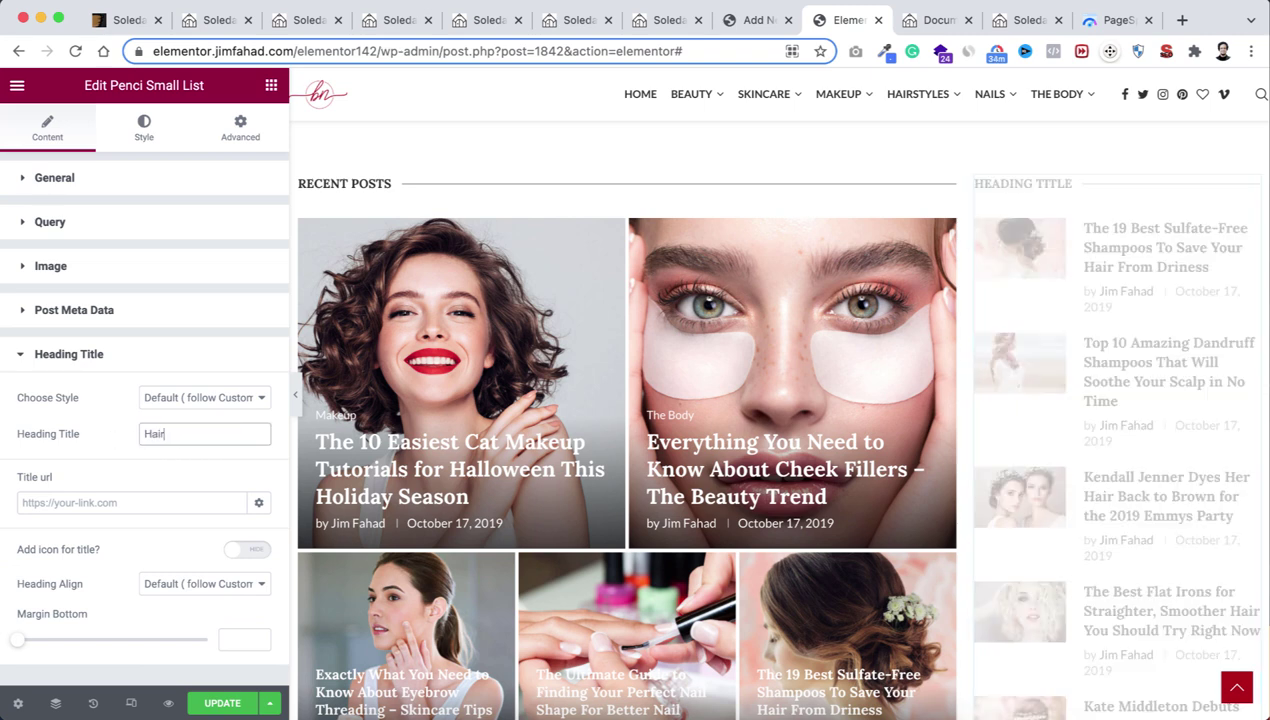
{"action": "type", "text": "styles Posts"}
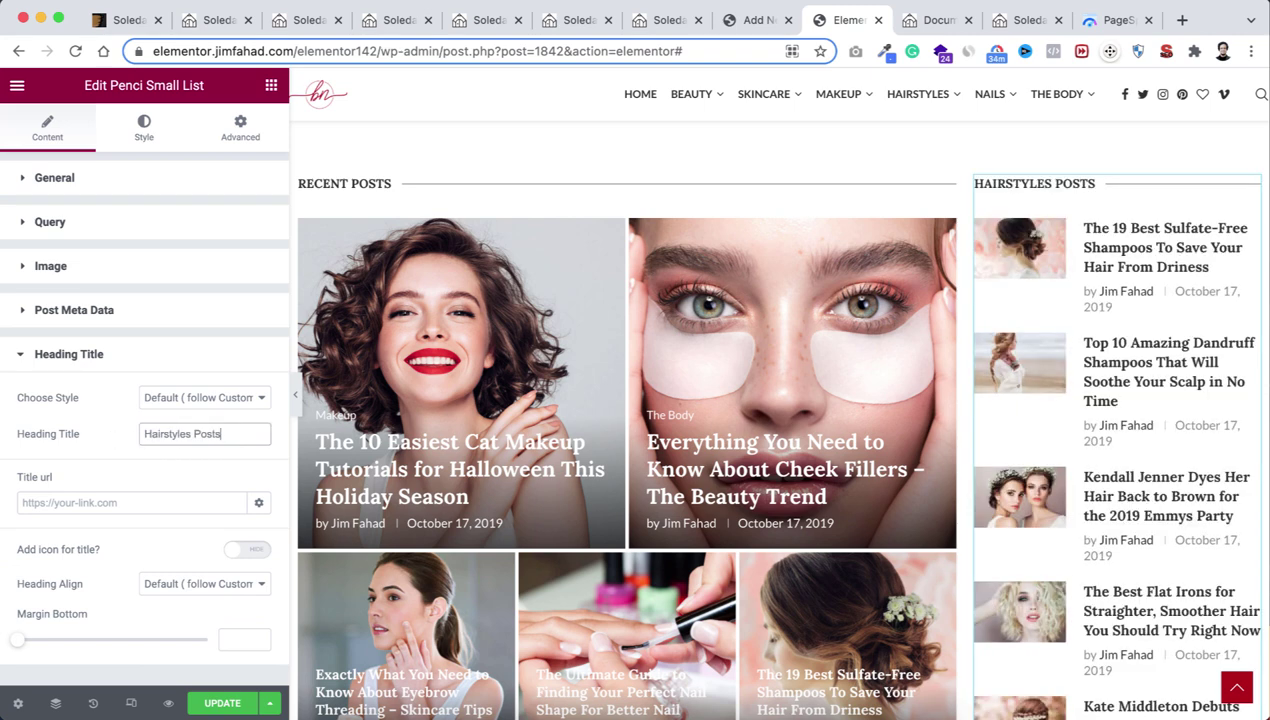
Step: Examine the new two-column section, followed by the Makeup Tips, Nail Beauty Guide and Latest Articles areas below it
{"action": "scroll", "coordinate": [705, 475], "scroll_direction": "down", "scroll_amount": 2}
{"action": "scroll", "coordinate": [705, 475], "scroll_direction": "down", "scroll_amount": 6}
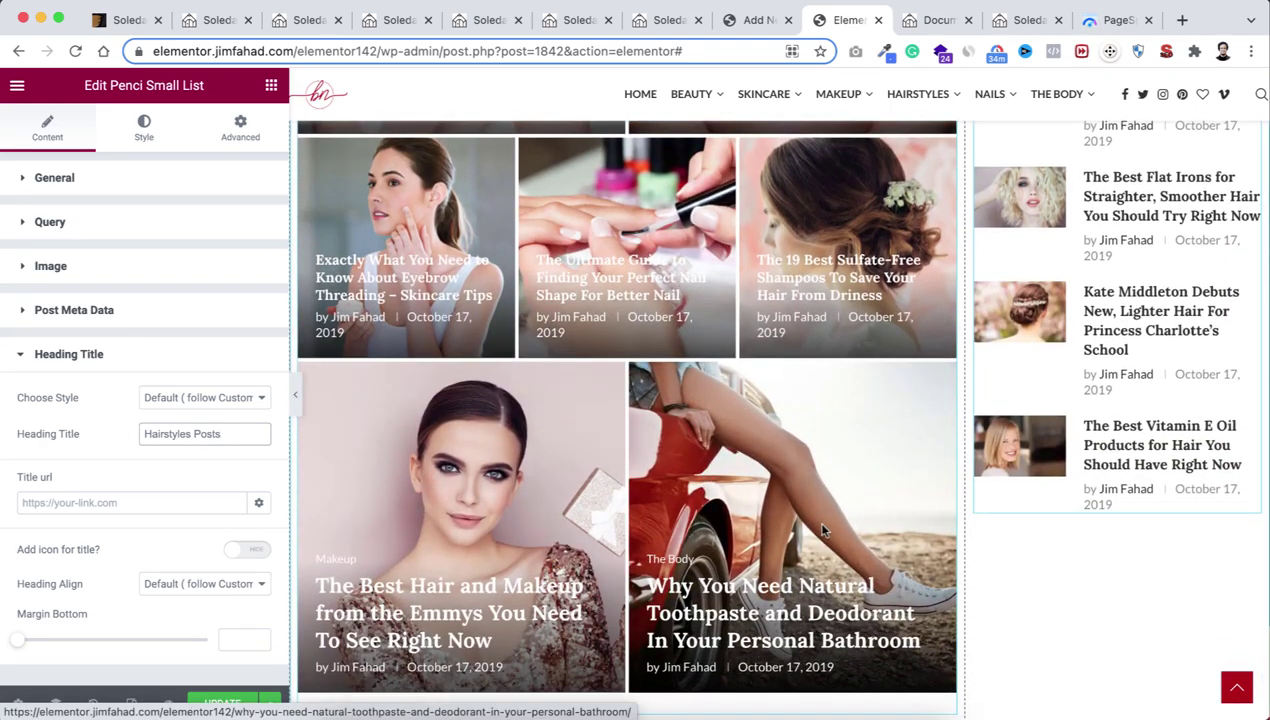
{"action": "scroll", "coordinate": [822, 532], "scroll_direction": "down", "scroll_amount": 3}
{"action": "scroll", "coordinate": [822, 532], "scroll_direction": "up", "scroll_amount": 5}
{"action": "scroll", "coordinate": [824, 532], "scroll_direction": "up", "scroll_amount": 7}
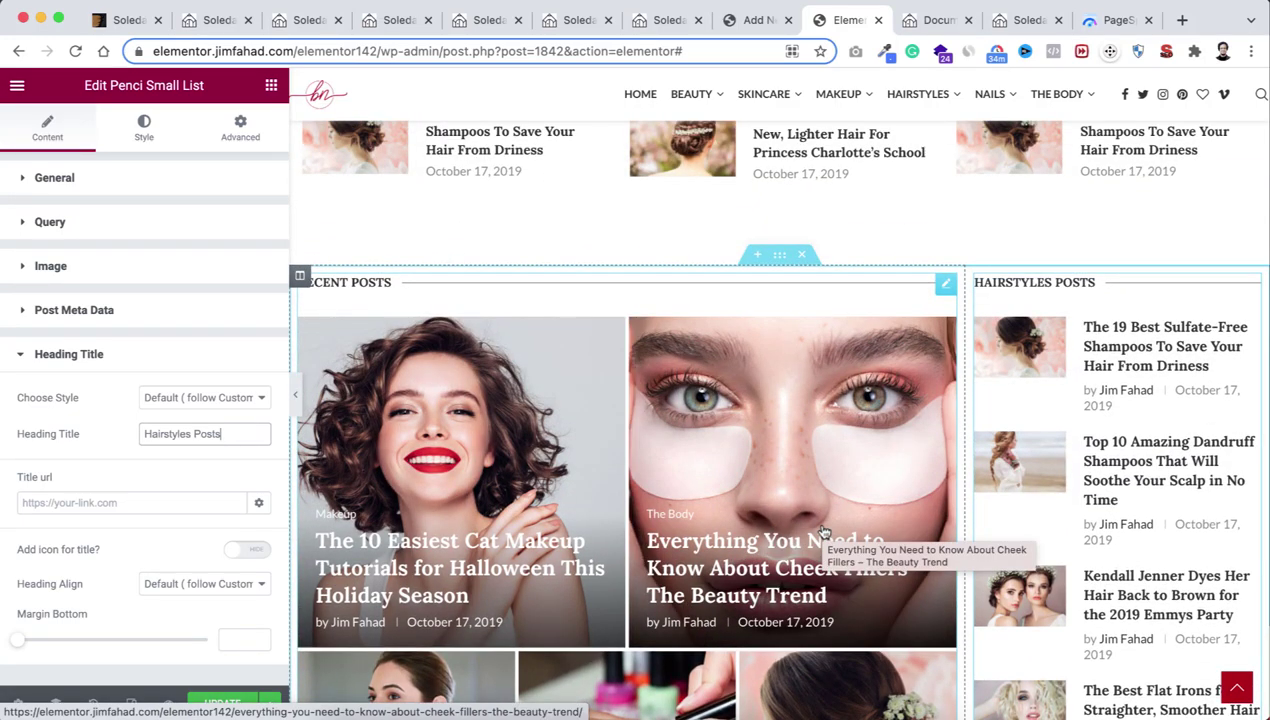
{"action": "scroll", "coordinate": [805, 578], "scroll_direction": "down", "scroll_amount": 14}
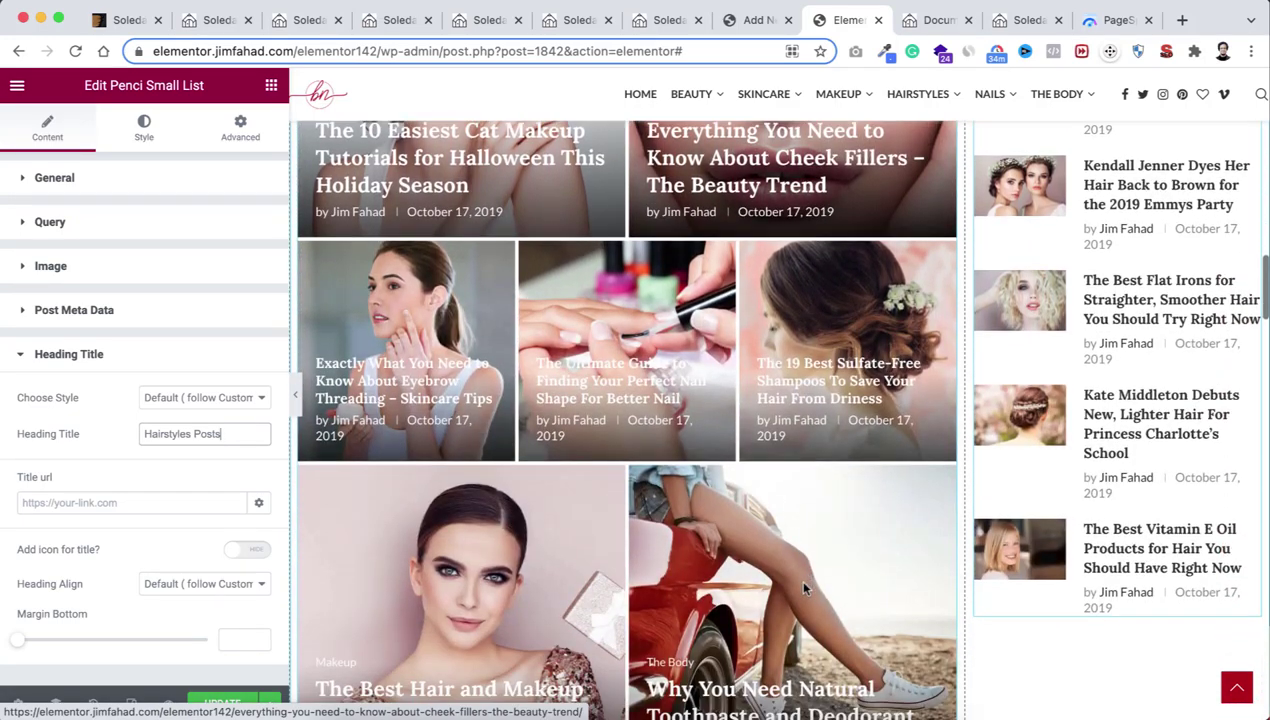
{"action": "scroll", "coordinate": [805, 590], "scroll_direction": "down", "scroll_amount": 5}
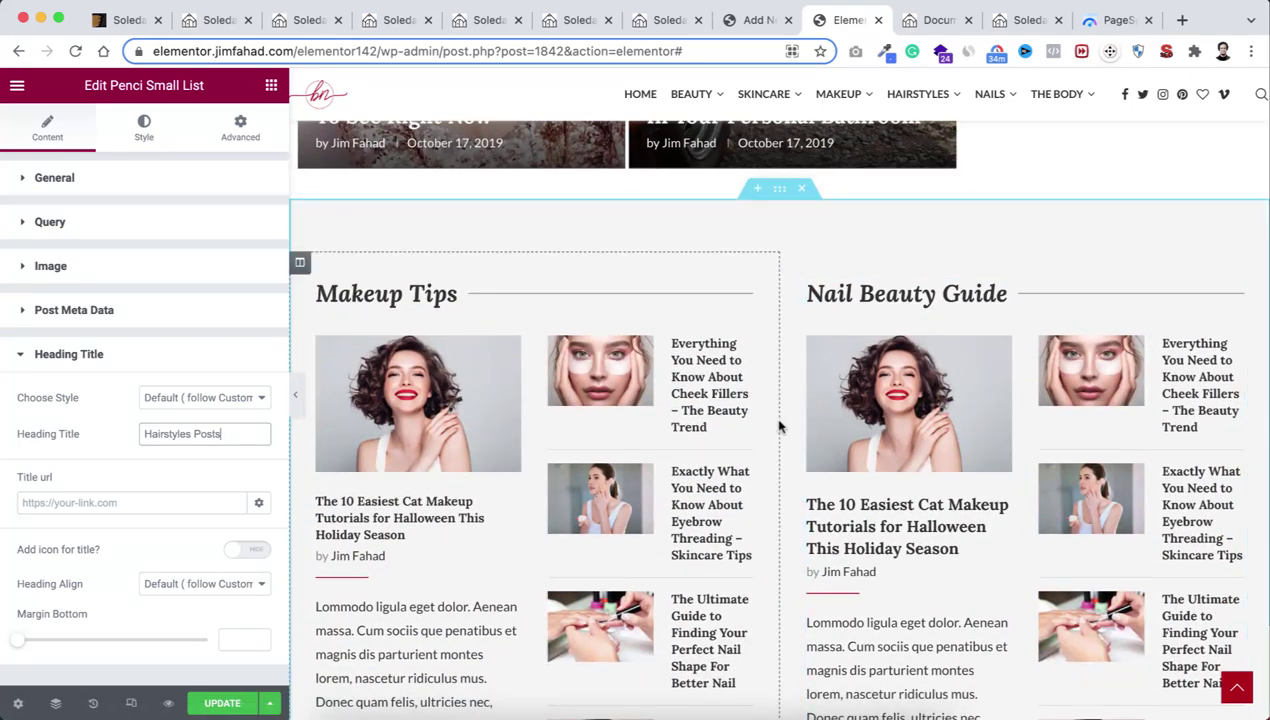
{"action": "scroll", "coordinate": [779, 549], "scroll_direction": "down", "scroll_amount": 7}
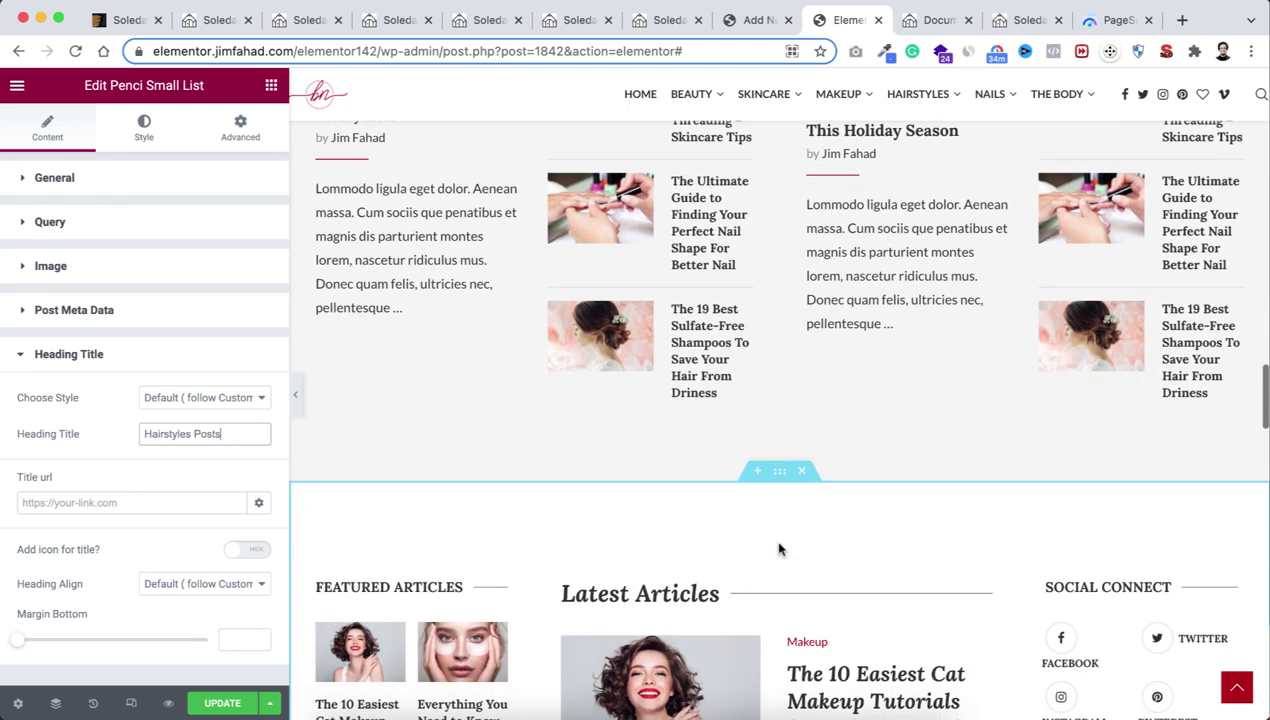
Step: Open the Latest Articles widget for editing and review its In-feed Ads options against the post list
{"action": "scroll", "coordinate": [779, 549], "scroll_direction": "down", "scroll_amount": 2}
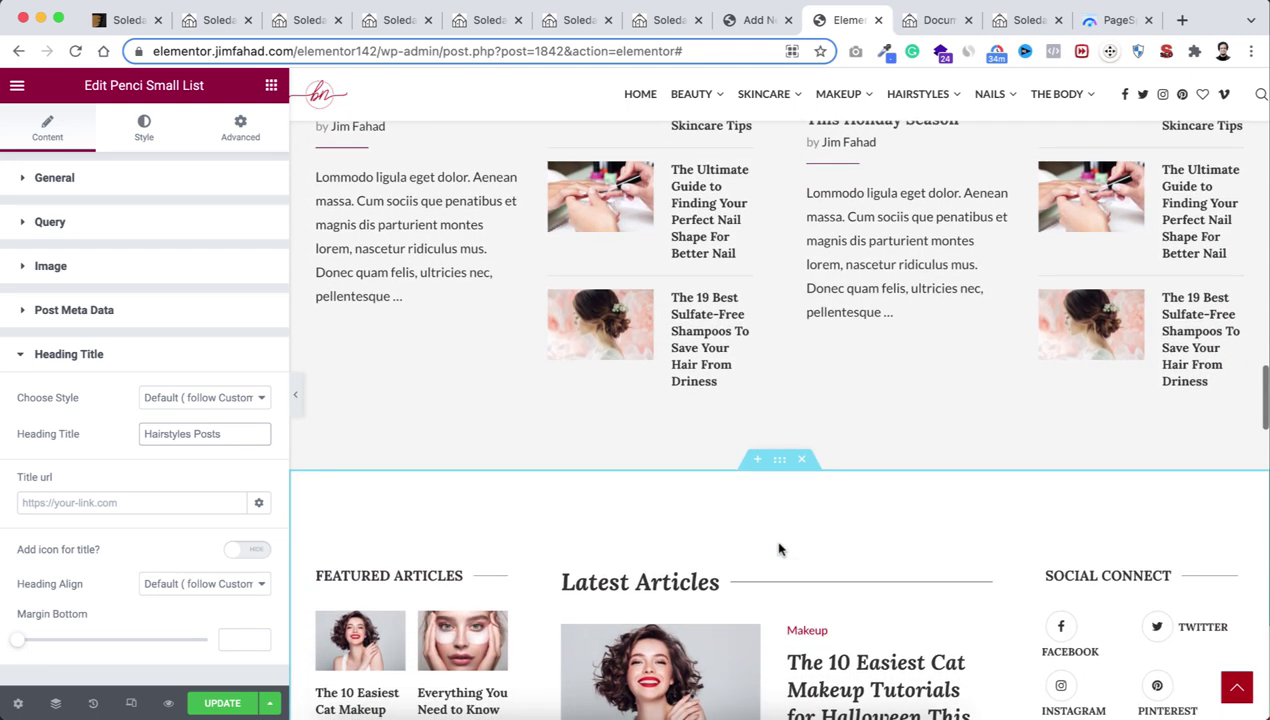
{"action": "scroll", "coordinate": [779, 549], "scroll_direction": "down", "scroll_amount": 2}
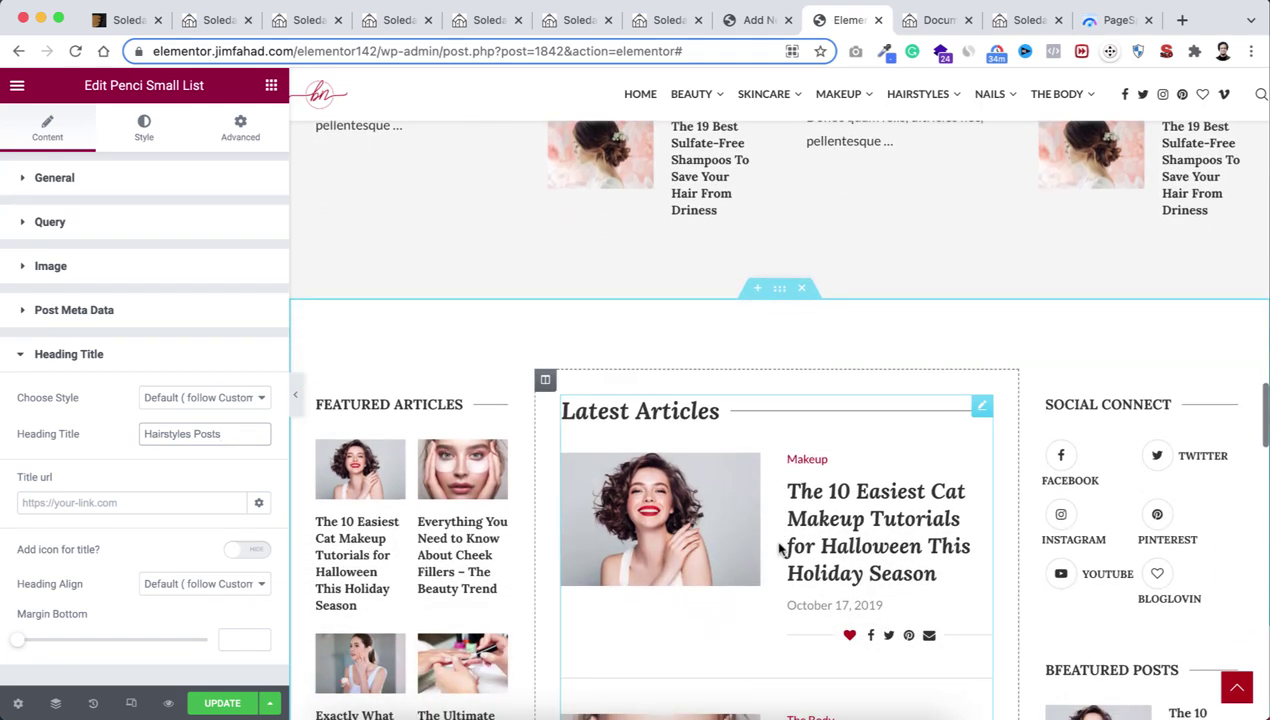
{"action": "scroll", "coordinate": [787, 541], "scroll_direction": "down", "scroll_amount": 5}
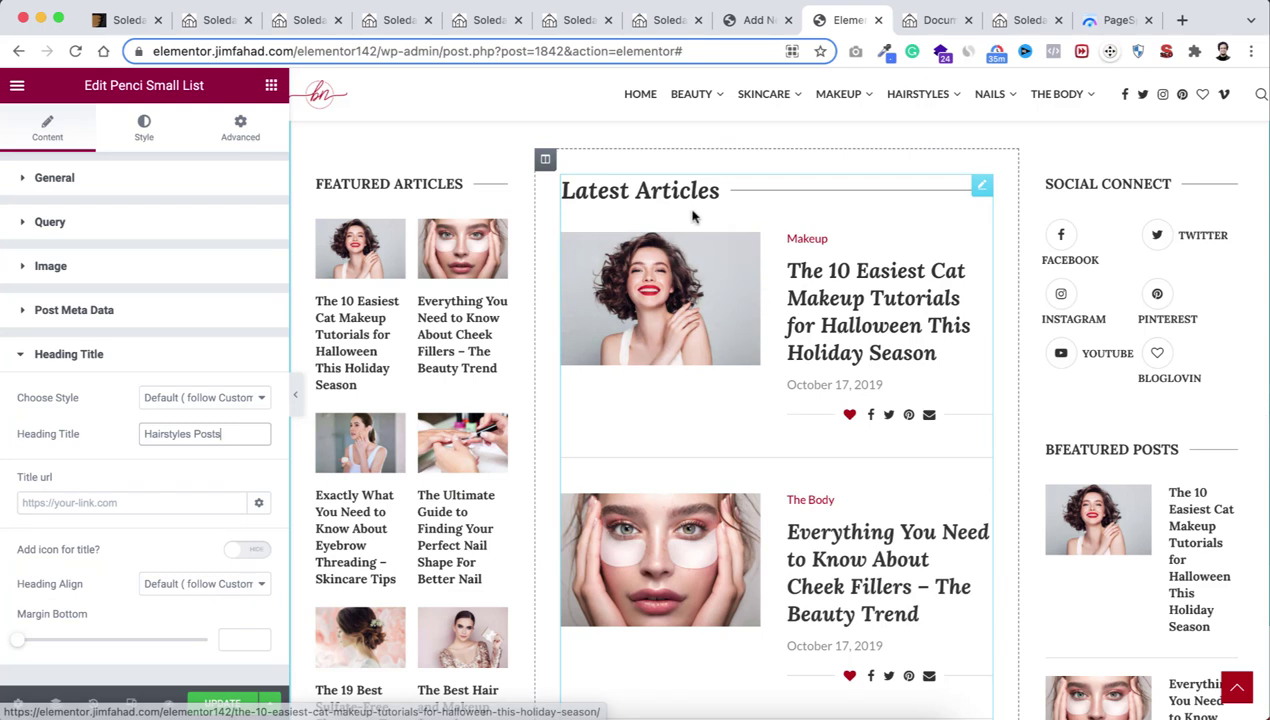
{"action": "left_click", "coordinate": [980, 187]}
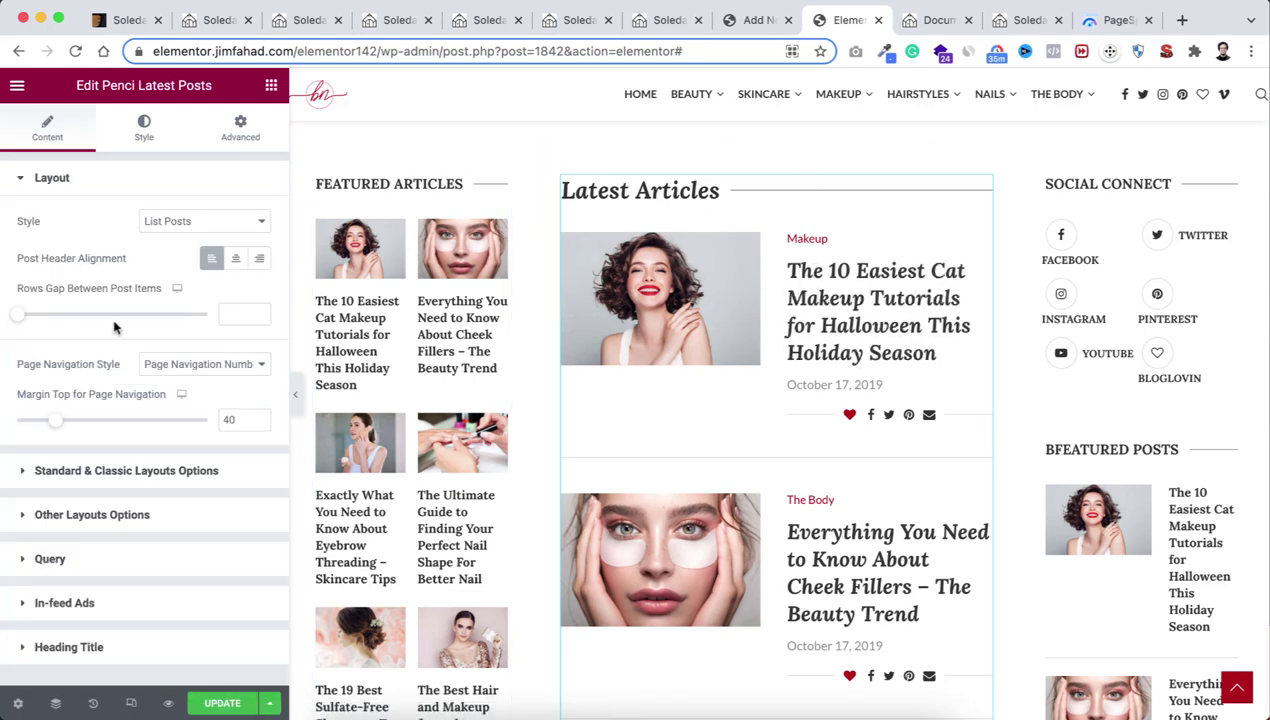
{"action": "left_click", "coordinate": [24, 179]}
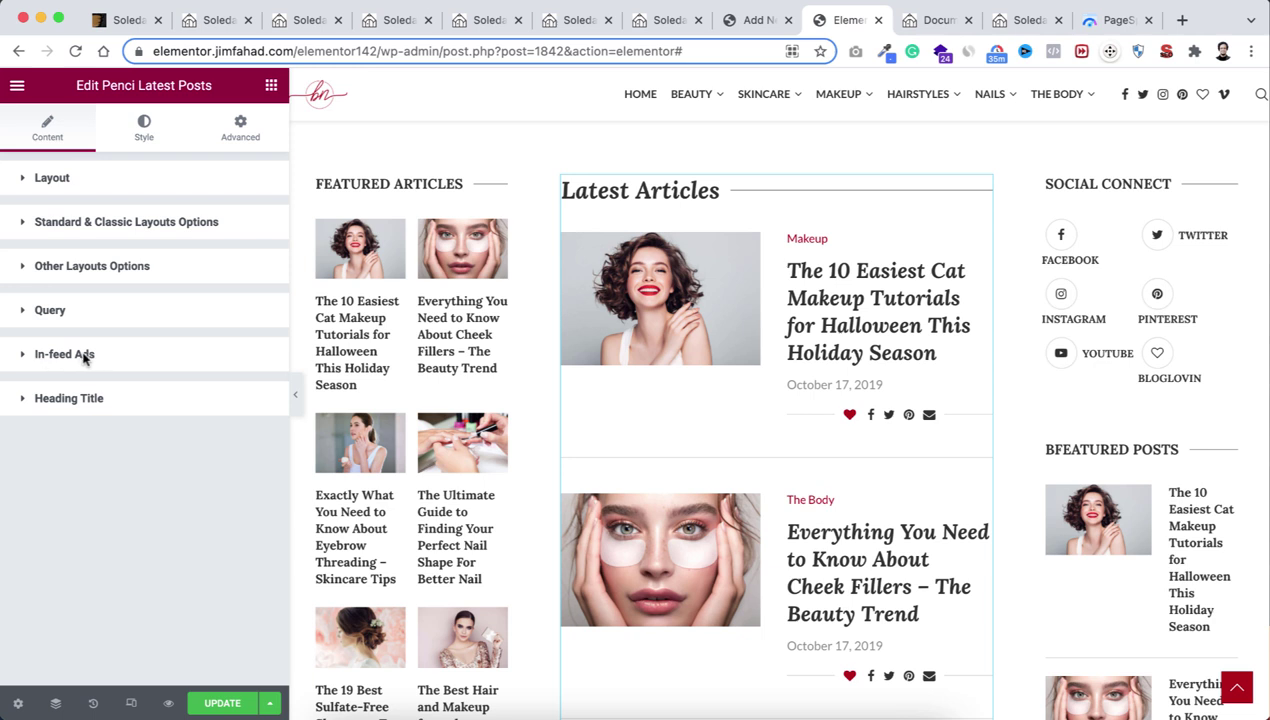
{"action": "left_click", "coordinate": [21, 357]}
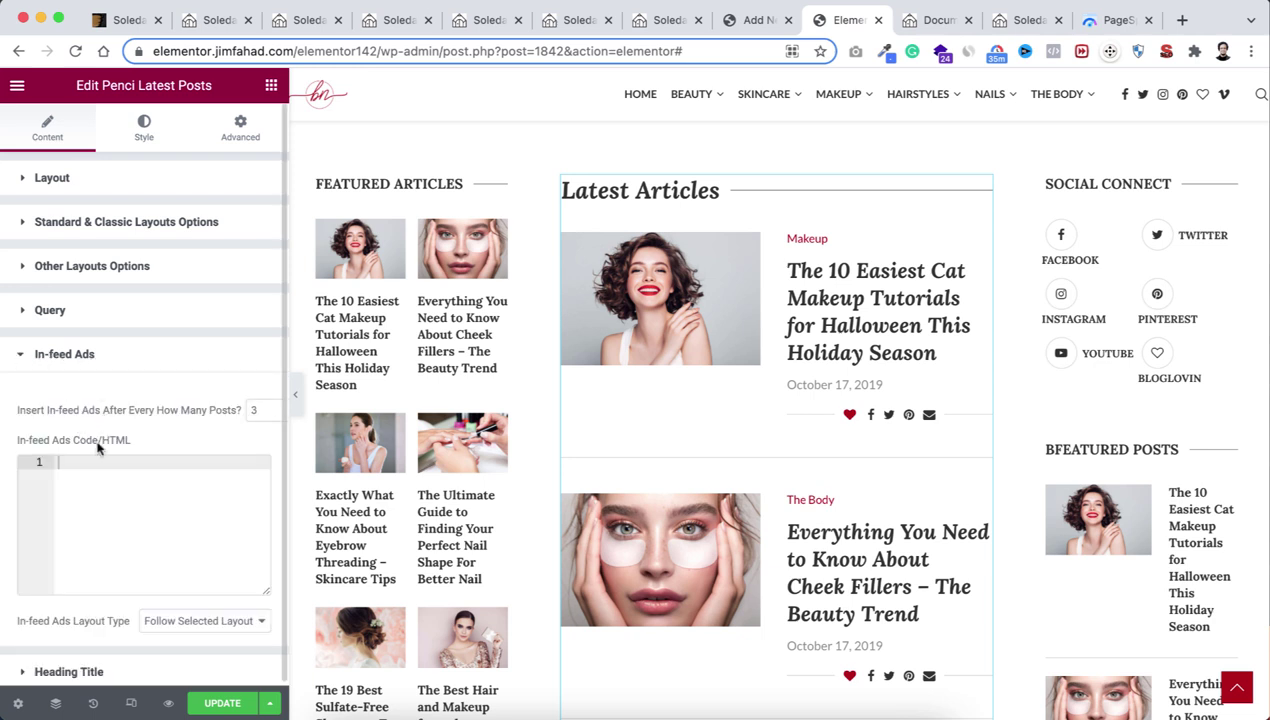
{"action": "scroll", "coordinate": [98, 449], "scroll_direction": "down", "scroll_amount": 1}
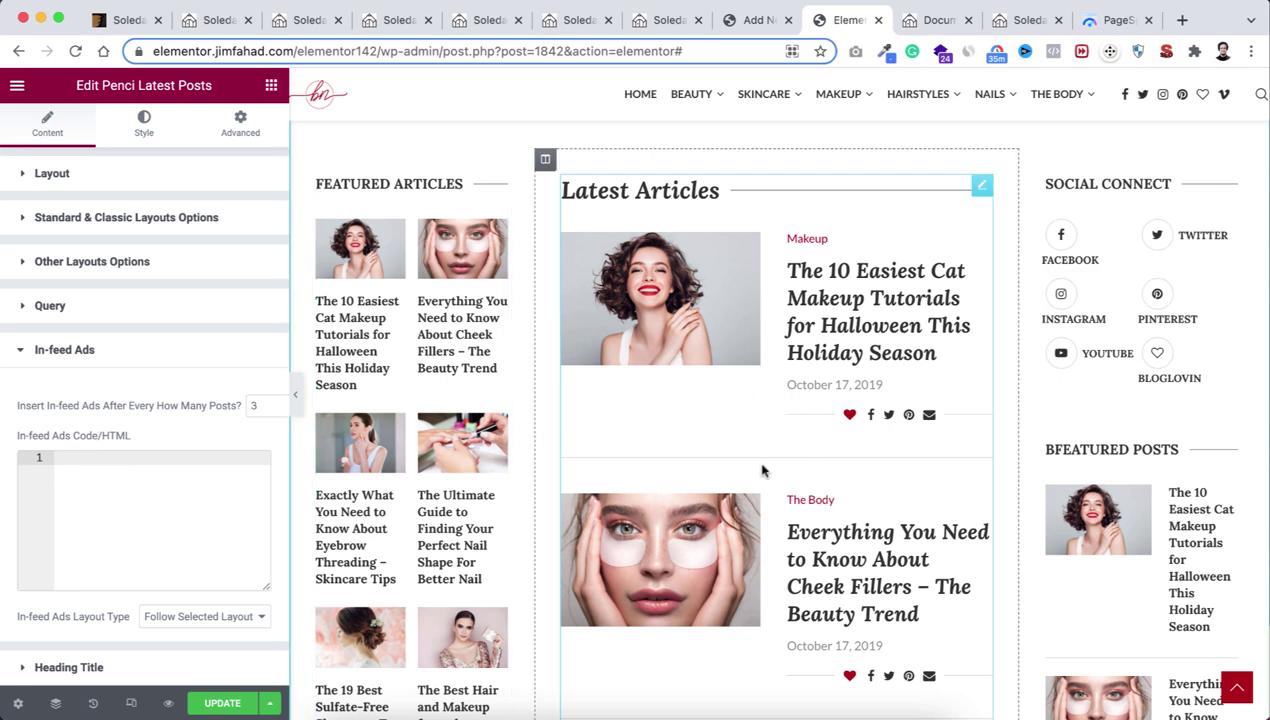
{"action": "scroll", "coordinate": [763, 462], "scroll_direction": "down", "scroll_amount": 1}
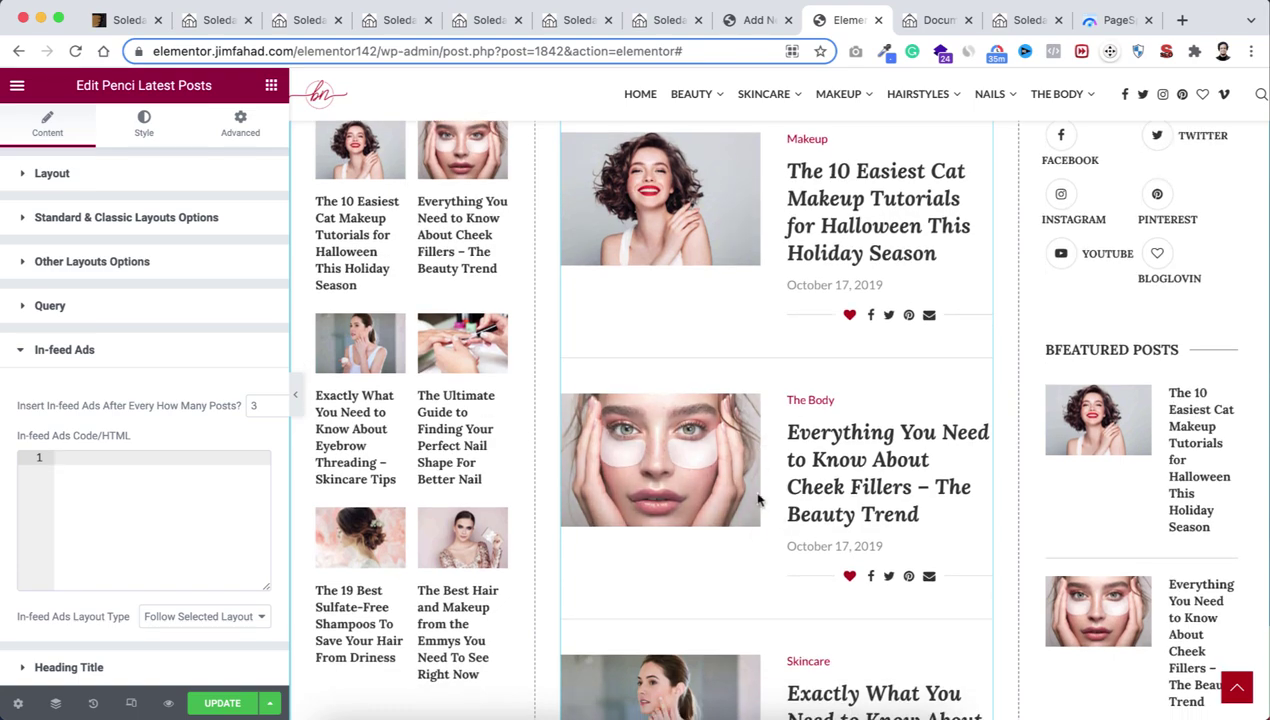
{"action": "scroll", "coordinate": [757, 500], "scroll_direction": "down", "scroll_amount": 4}
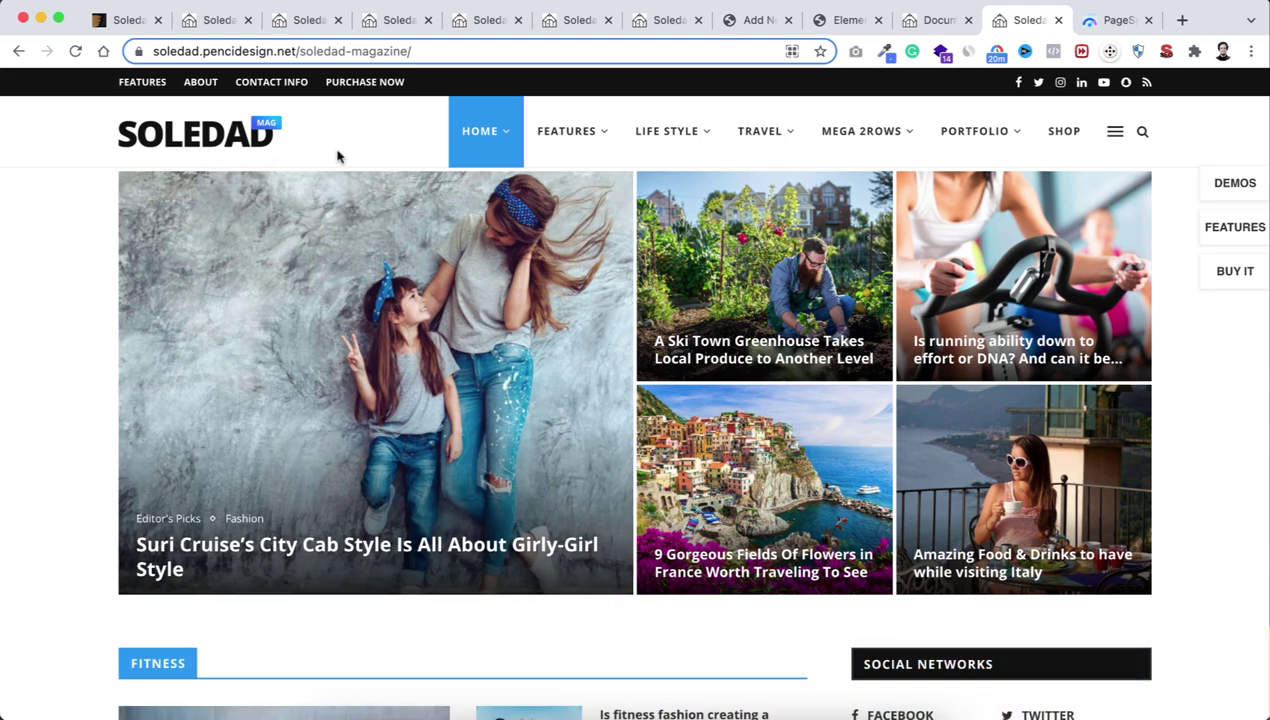
Step: Examine the Soledad Magazine demo homepage from the Fitness section through Travel, Fashion, Business and Videos to Latest Posts
{"action": "scroll", "coordinate": [497, 393], "scroll_direction": "down", "scroll_amount": 6}
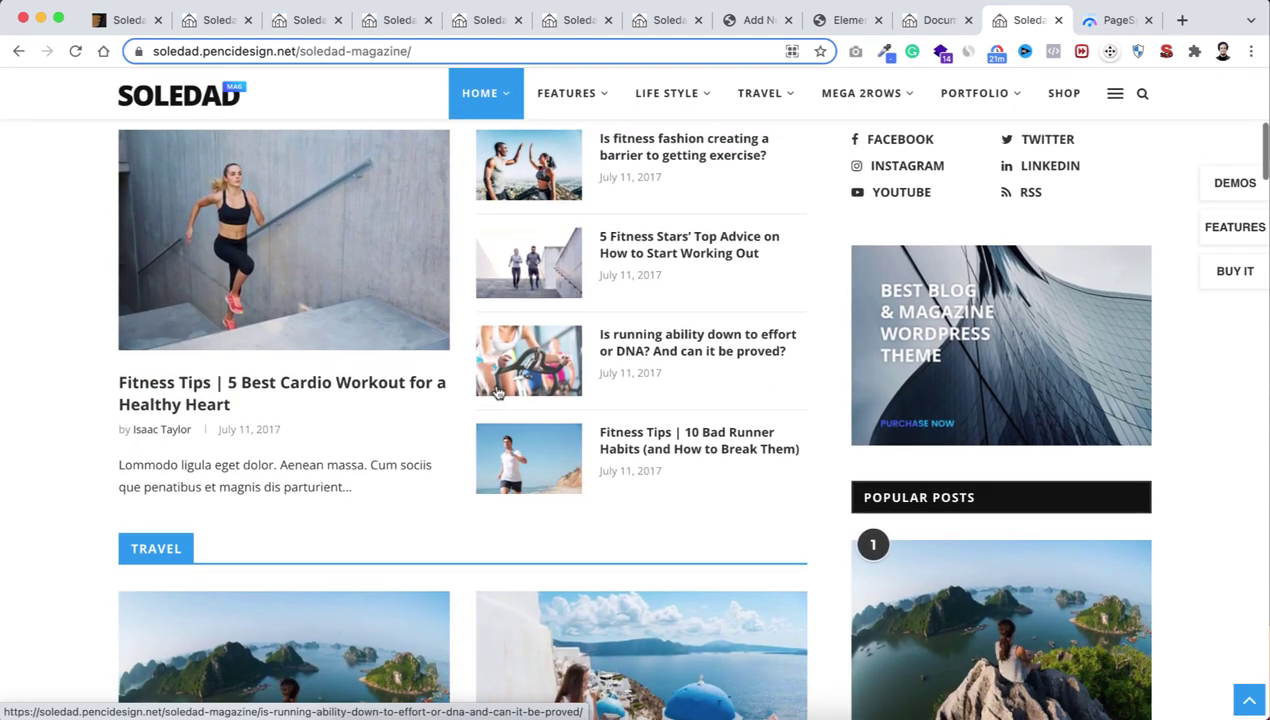
{"action": "scroll", "coordinate": [497, 393], "scroll_direction": "down", "scroll_amount": 3}
{"action": "scroll", "coordinate": [497, 393], "scroll_direction": "down", "scroll_amount": 10}
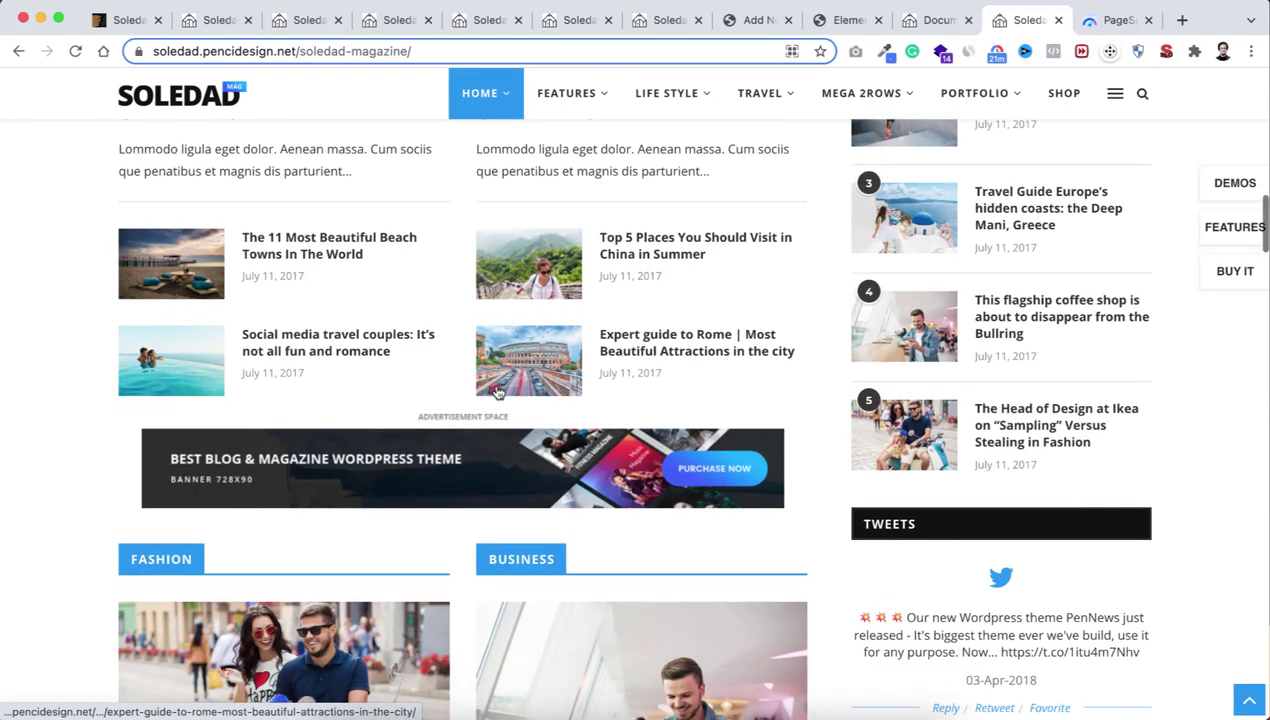
{"action": "scroll", "coordinate": [497, 393], "scroll_direction": "down", "scroll_amount": 4}
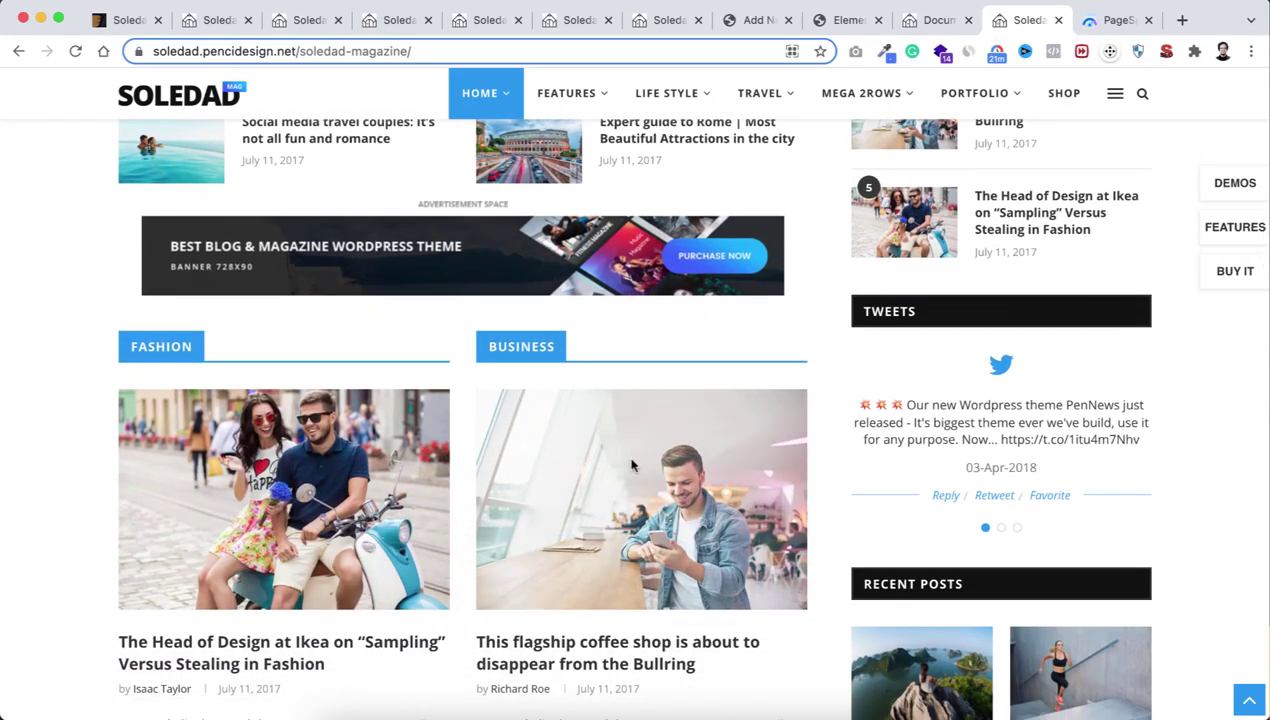
{"action": "scroll", "coordinate": [640, 440], "scroll_direction": "down", "scroll_amount": 2}
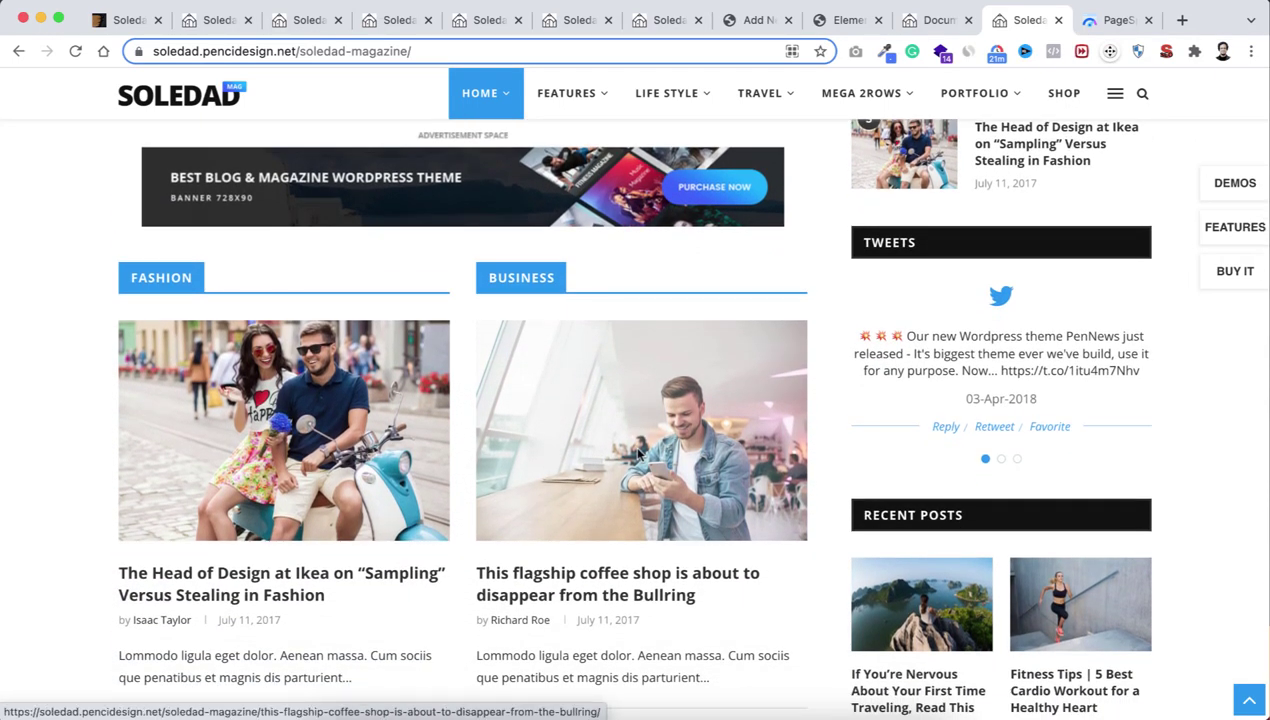
{"action": "scroll", "coordinate": [638, 453], "scroll_direction": "down", "scroll_amount": 5}
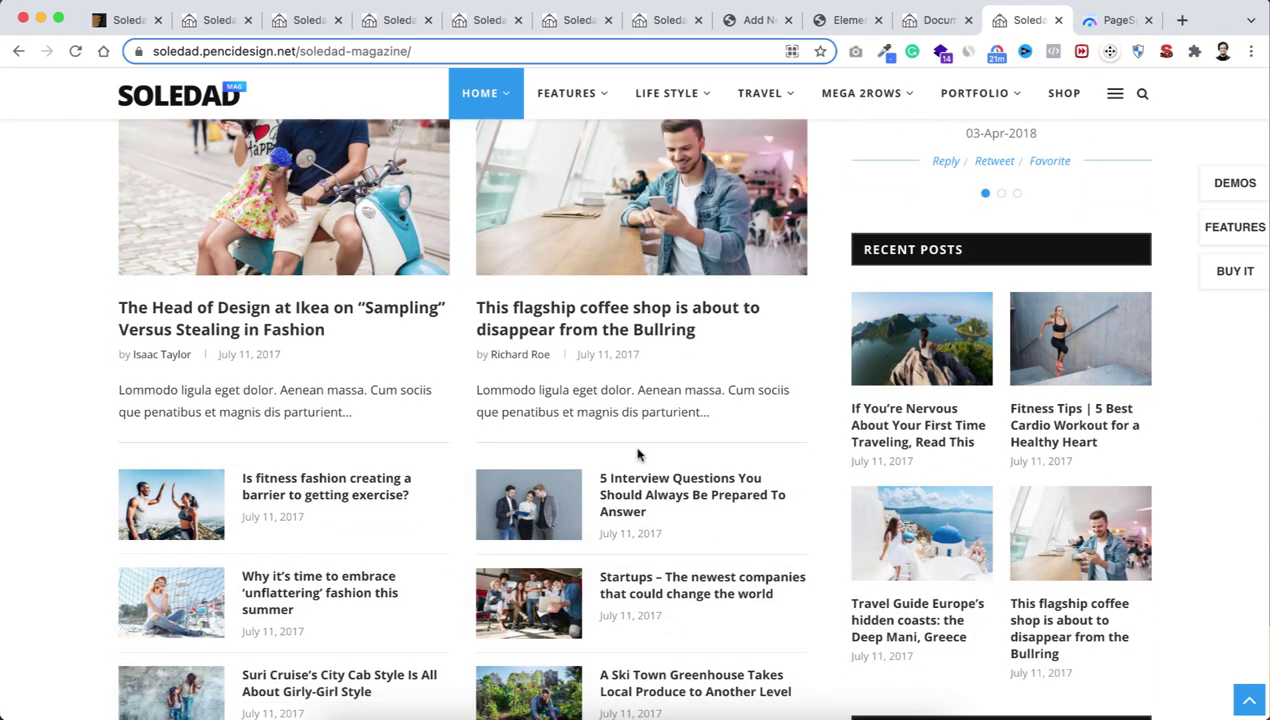
{"action": "scroll", "coordinate": [638, 453], "scroll_direction": "down", "scroll_amount": 10}
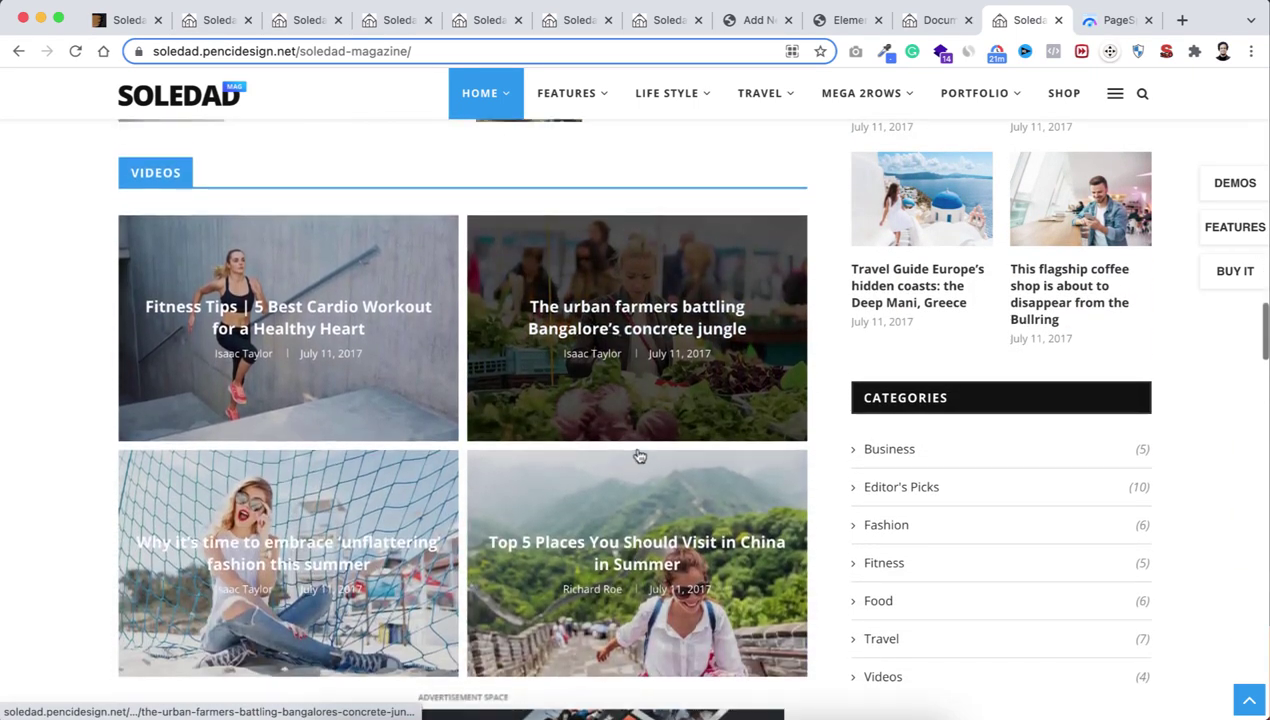
{"action": "scroll", "coordinate": [638, 456], "scroll_direction": "down", "scroll_amount": 7}
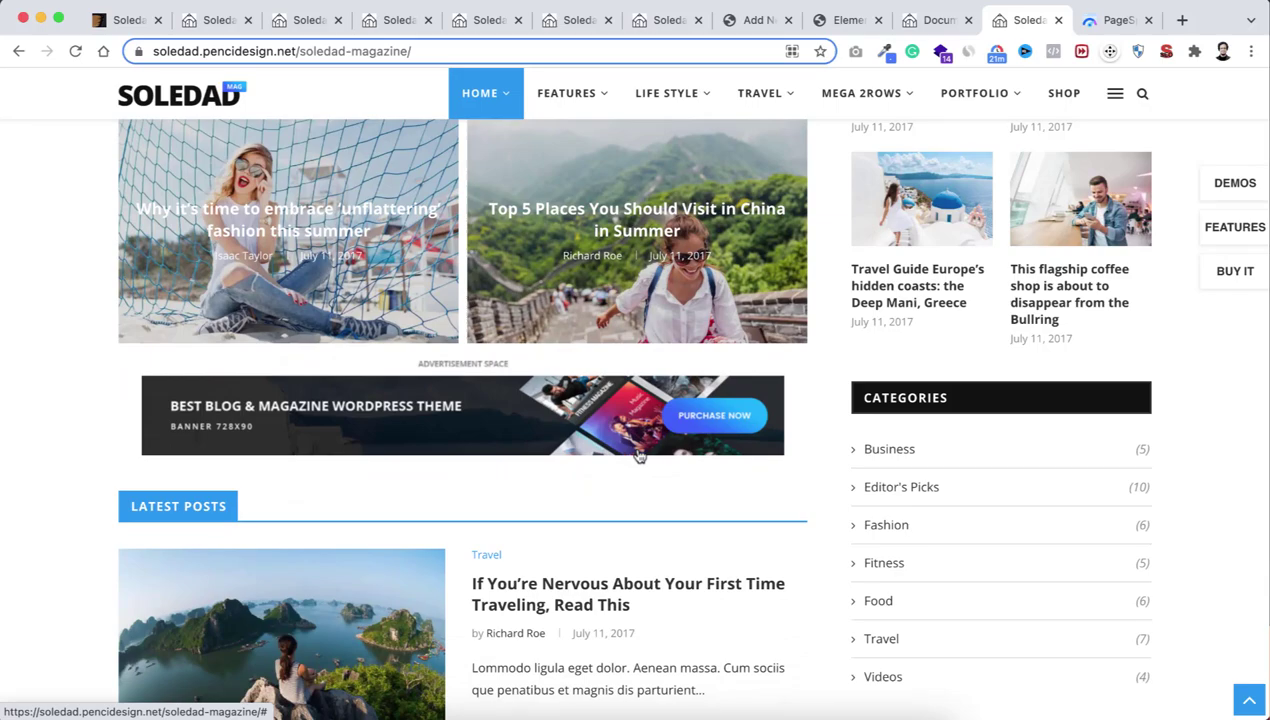
{"action": "scroll", "coordinate": [637, 445], "scroll_direction": "down", "scroll_amount": 9}
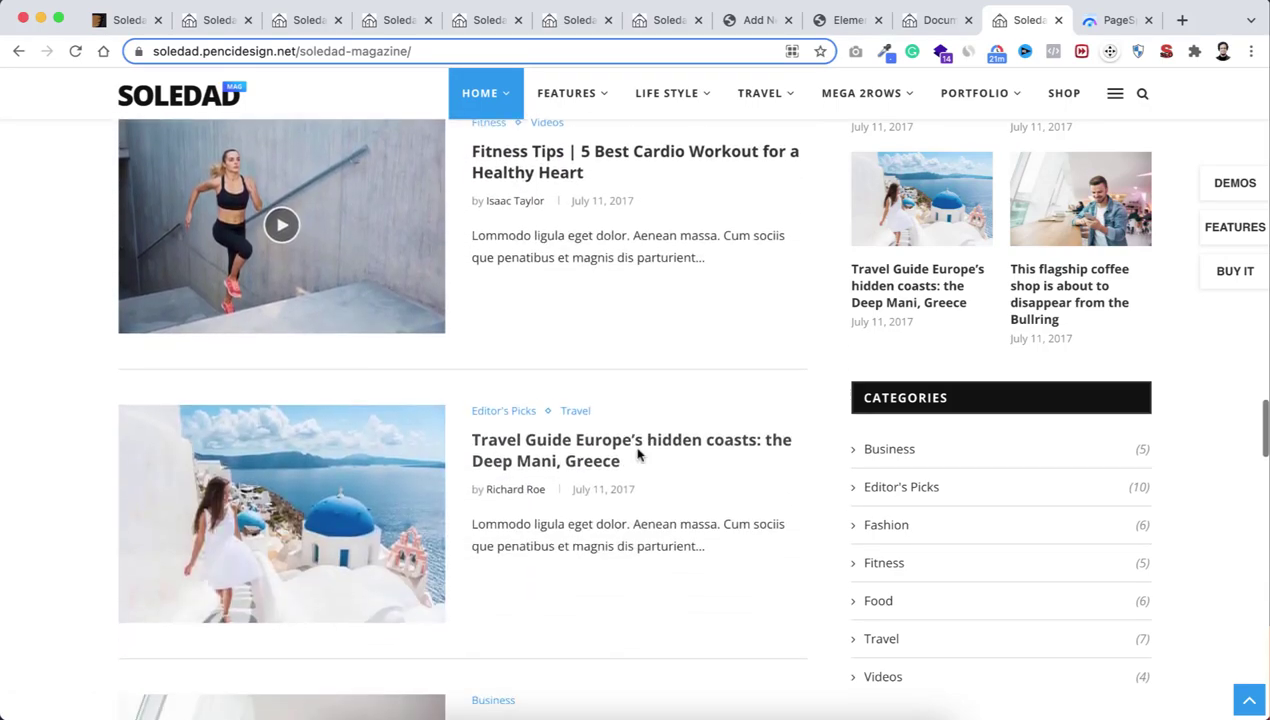
{"action": "scroll", "coordinate": [638, 456], "scroll_direction": "up", "scroll_amount": 20}
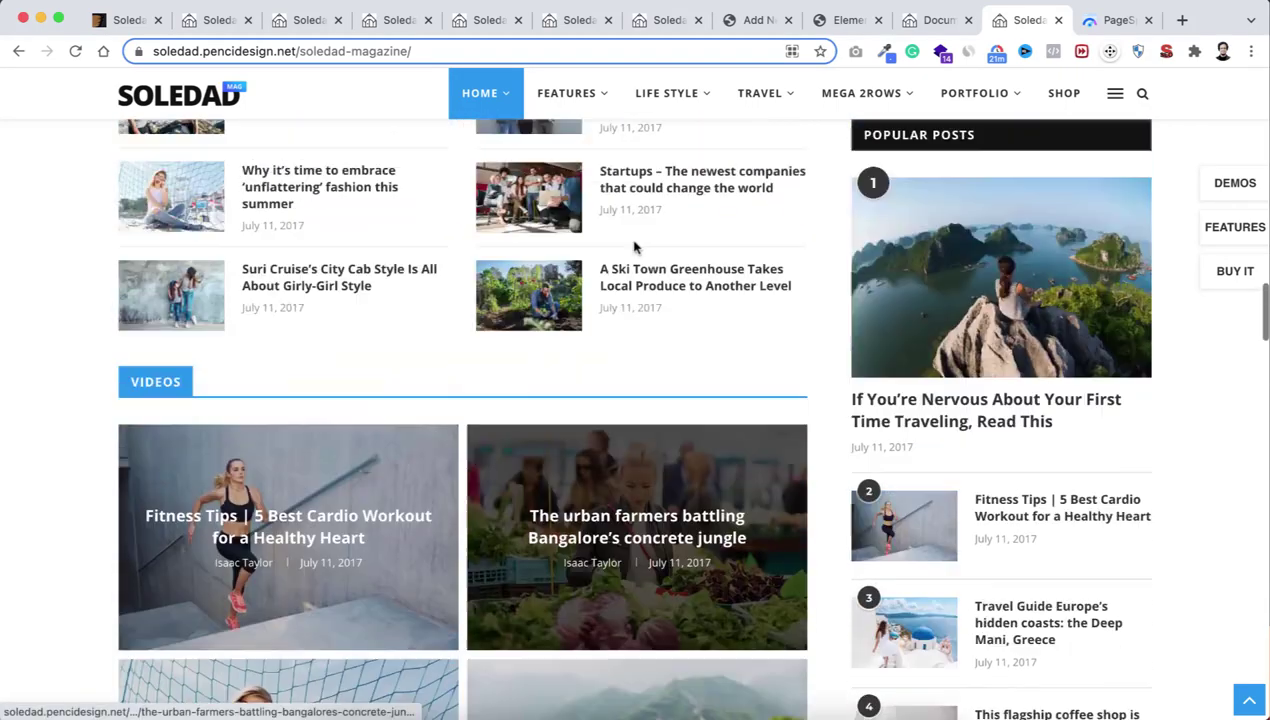
{"action": "scroll", "coordinate": [603, 214], "scroll_direction": "up", "scroll_amount": 15}
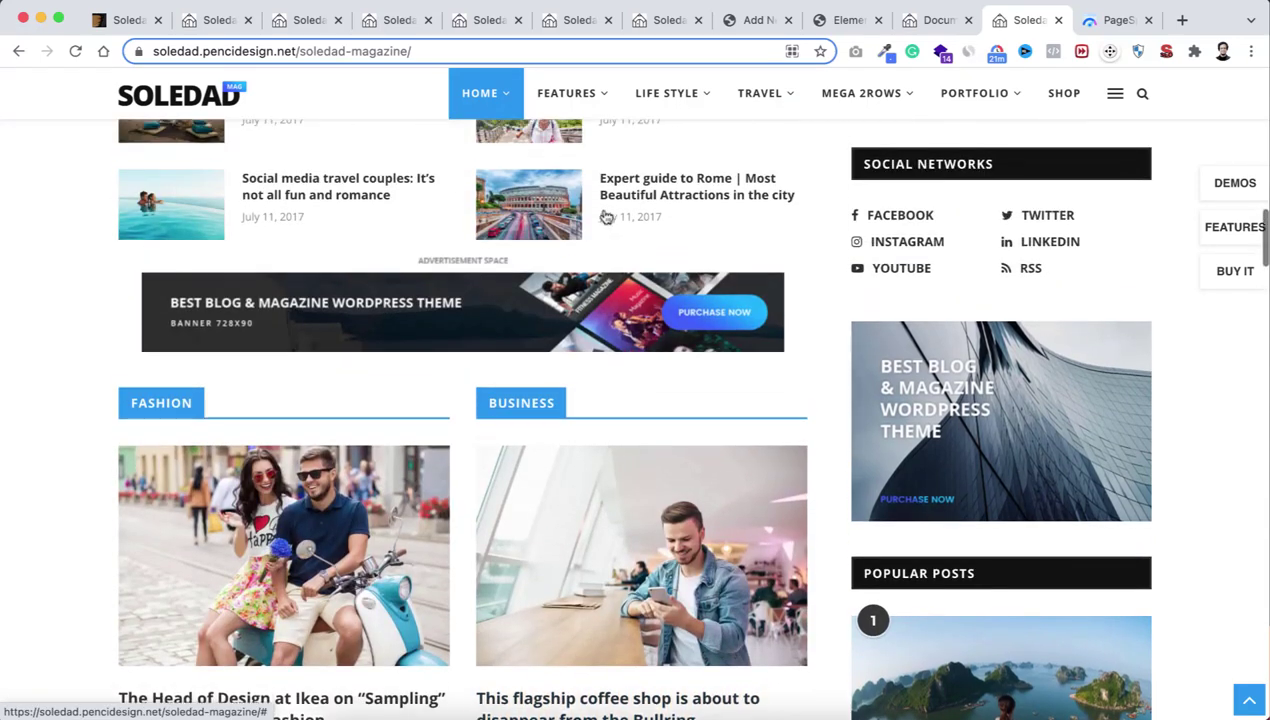
{"action": "scroll", "coordinate": [603, 214], "scroll_direction": "up", "scroll_amount": 3}
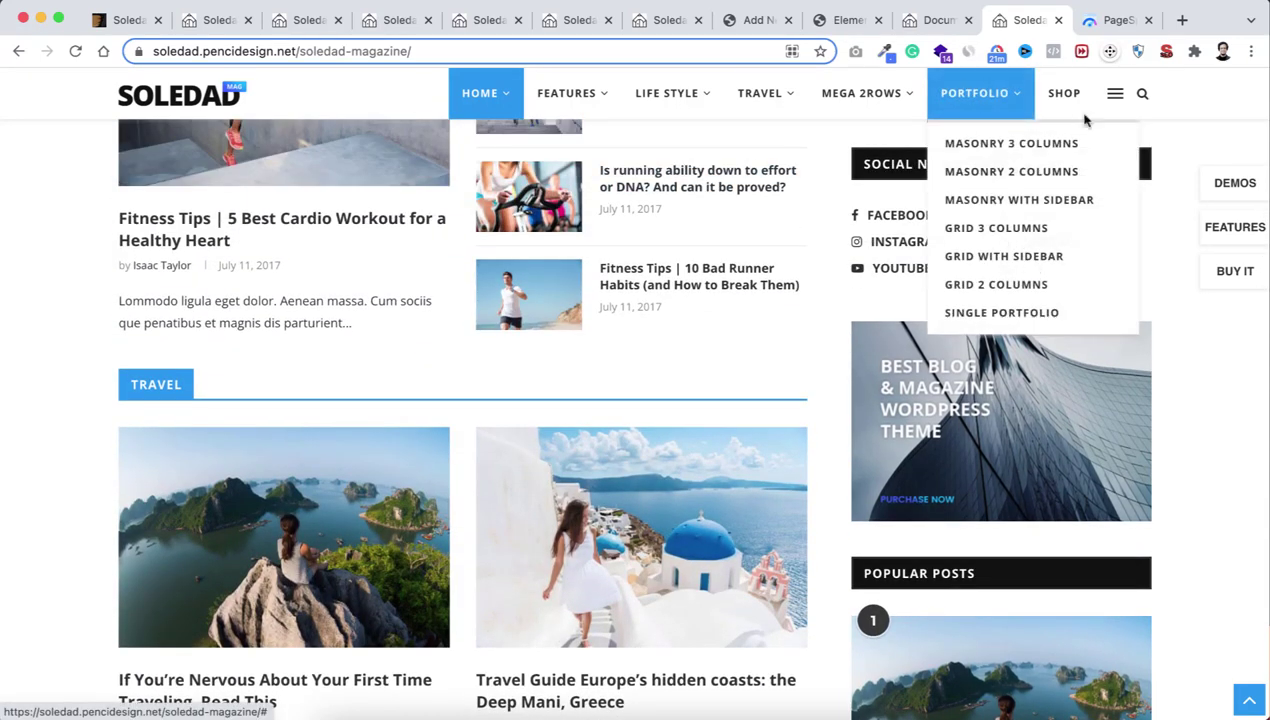
Step: Switch to the PageSpeed Insights report for the Soledad Magazine demo and compare its desktop and mobile performance scores
{"action": "left_click", "coordinate": [1118, 24]}
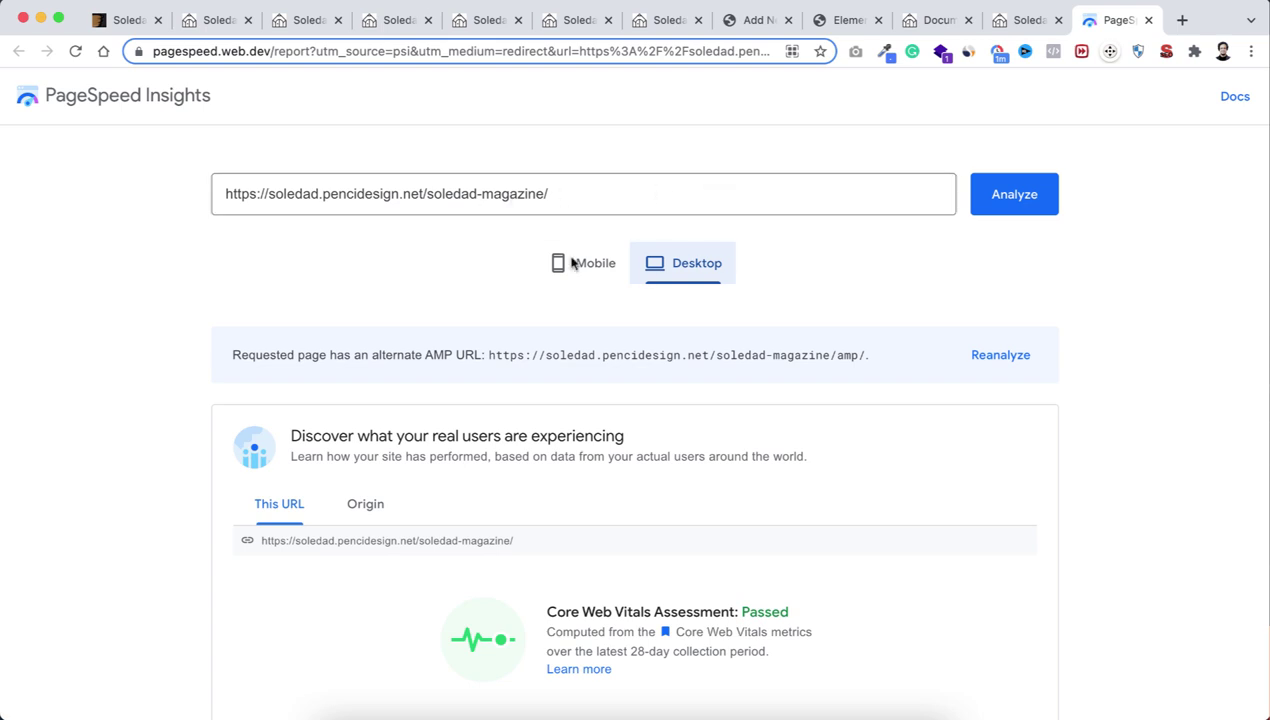
{"action": "scroll", "coordinate": [621, 475], "scroll_direction": "down", "scroll_amount": 5}
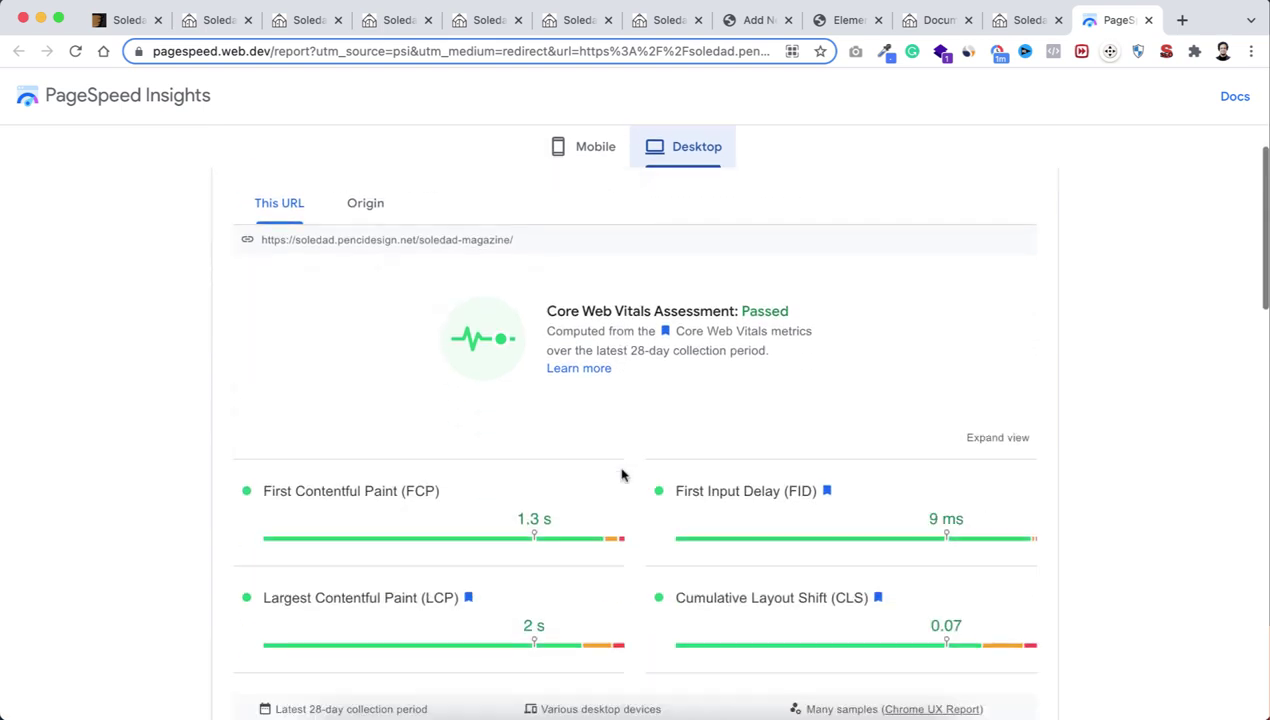
{"action": "scroll", "coordinate": [621, 475], "scroll_direction": "down", "scroll_amount": 5}
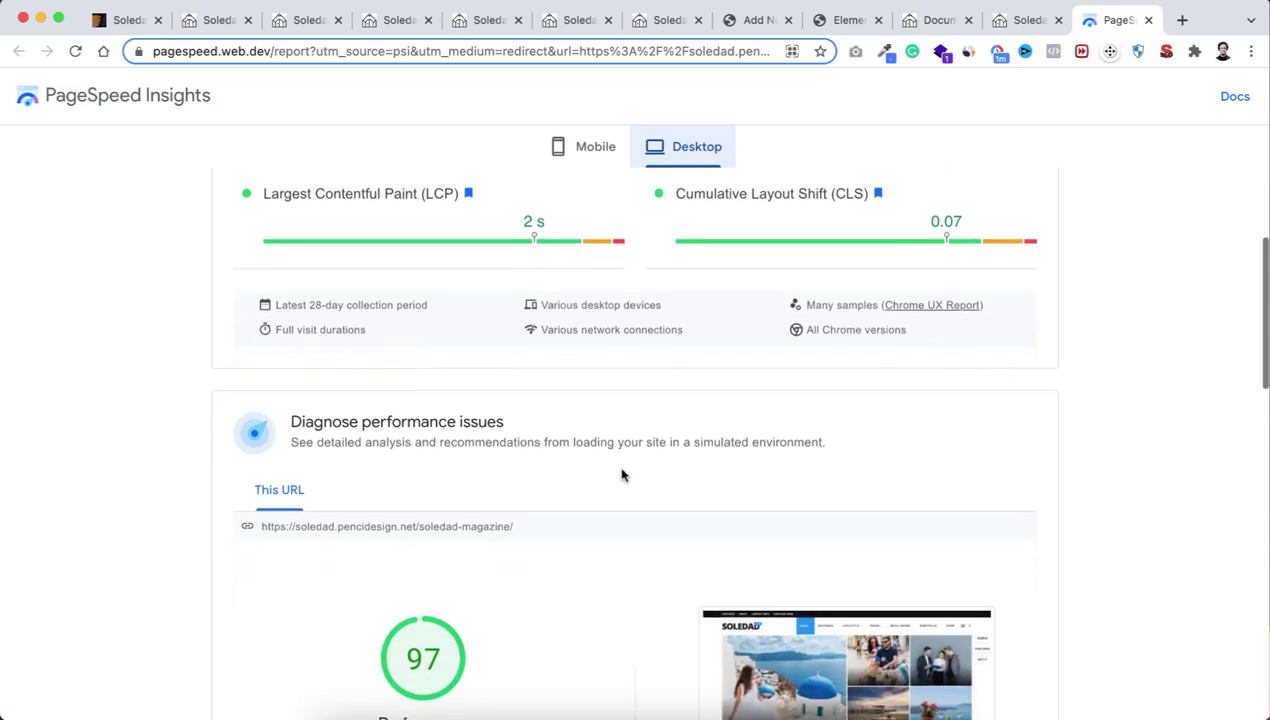
{"action": "scroll", "coordinate": [621, 475], "scroll_direction": "down", "scroll_amount": 1}
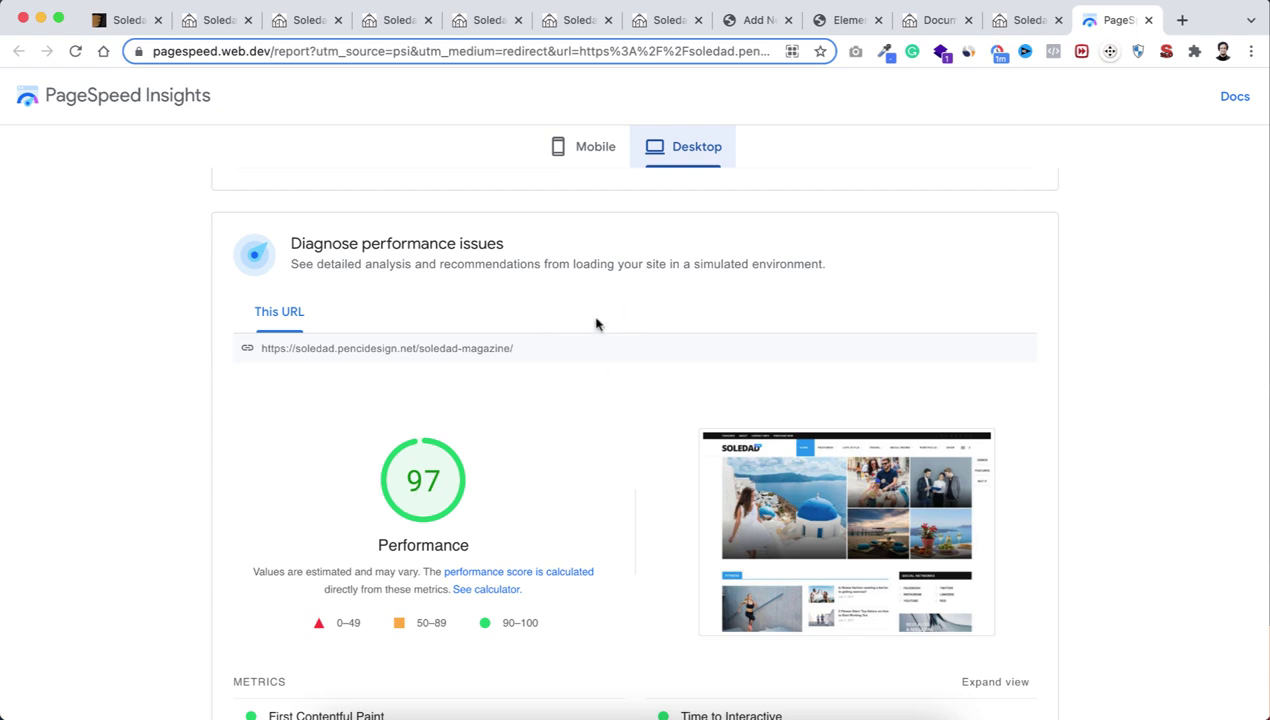
{"action": "left_click", "coordinate": [593, 150]}
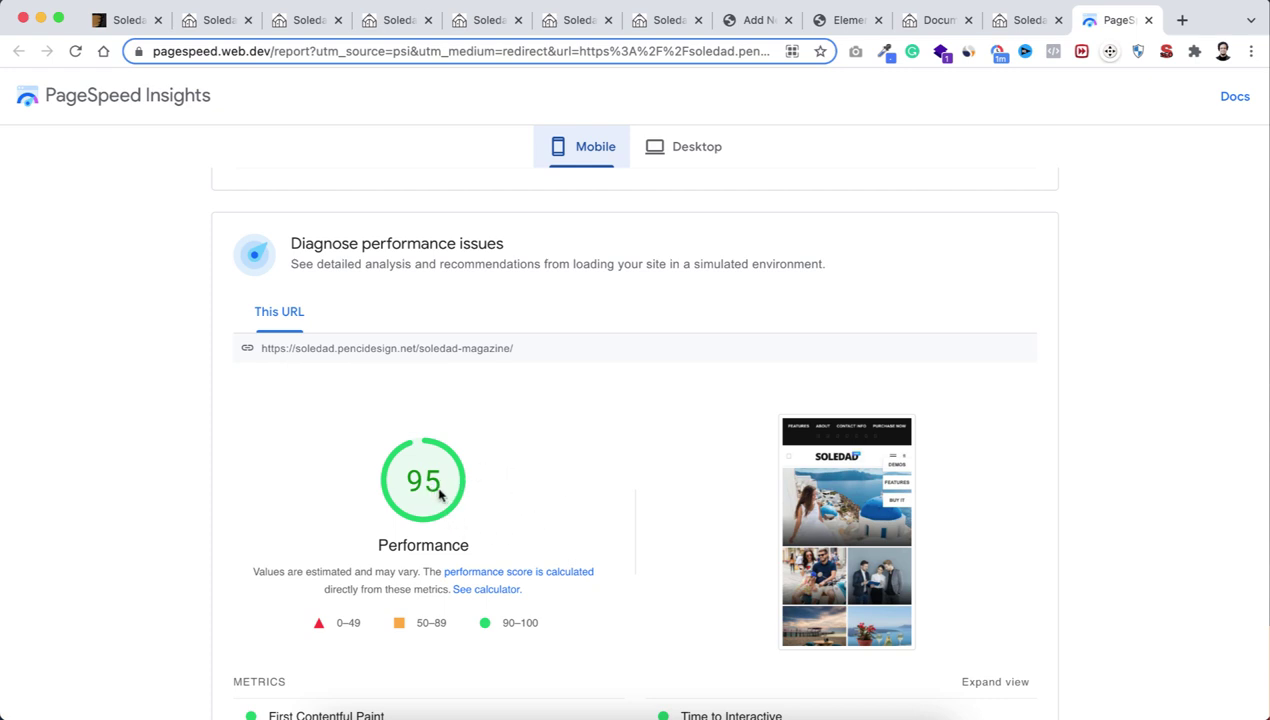
{"action": "left_click", "coordinate": [678, 147]}
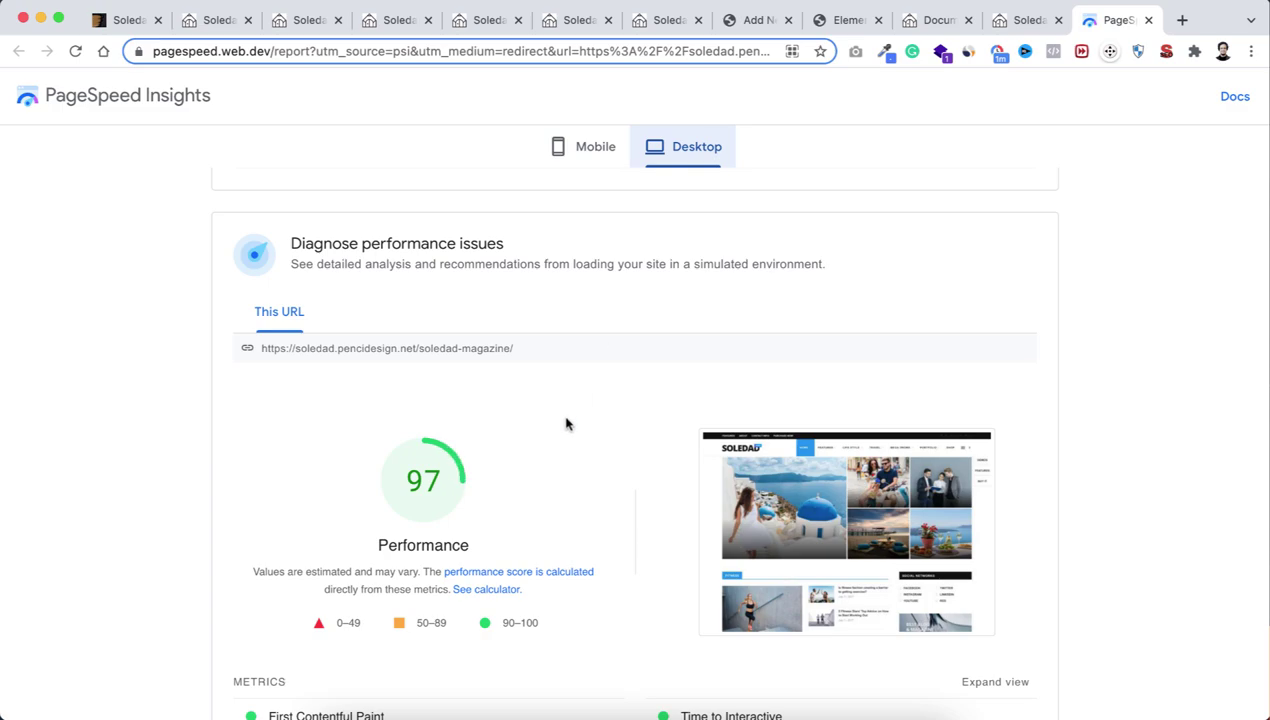